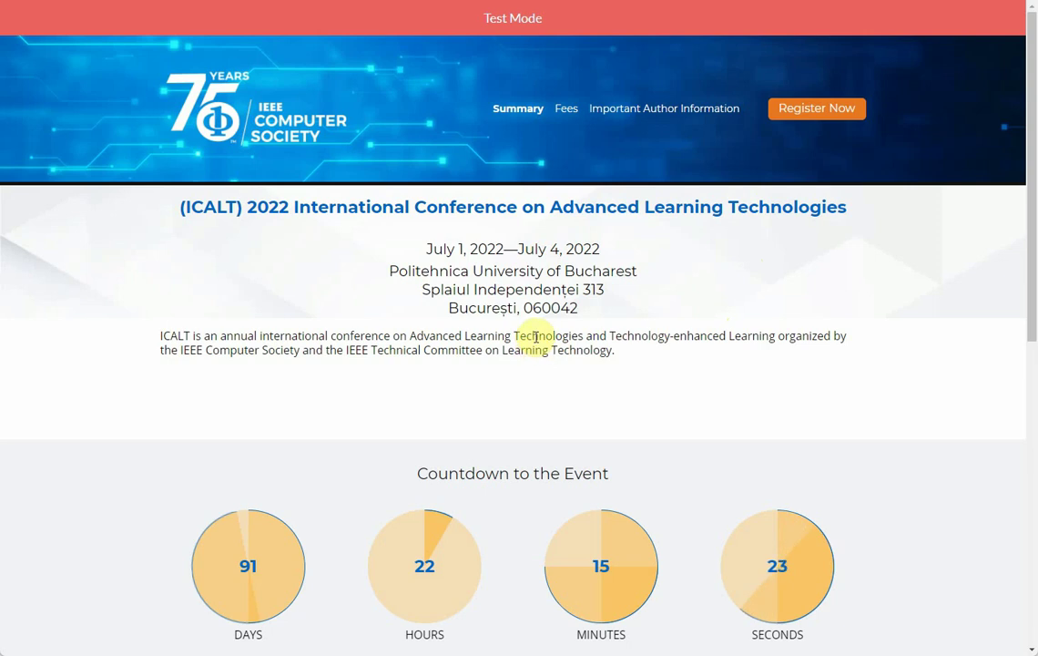
# Step: Start the ICALT 2022 registration and open the member type list on Registrant Information
pyautogui.click(572, 119)
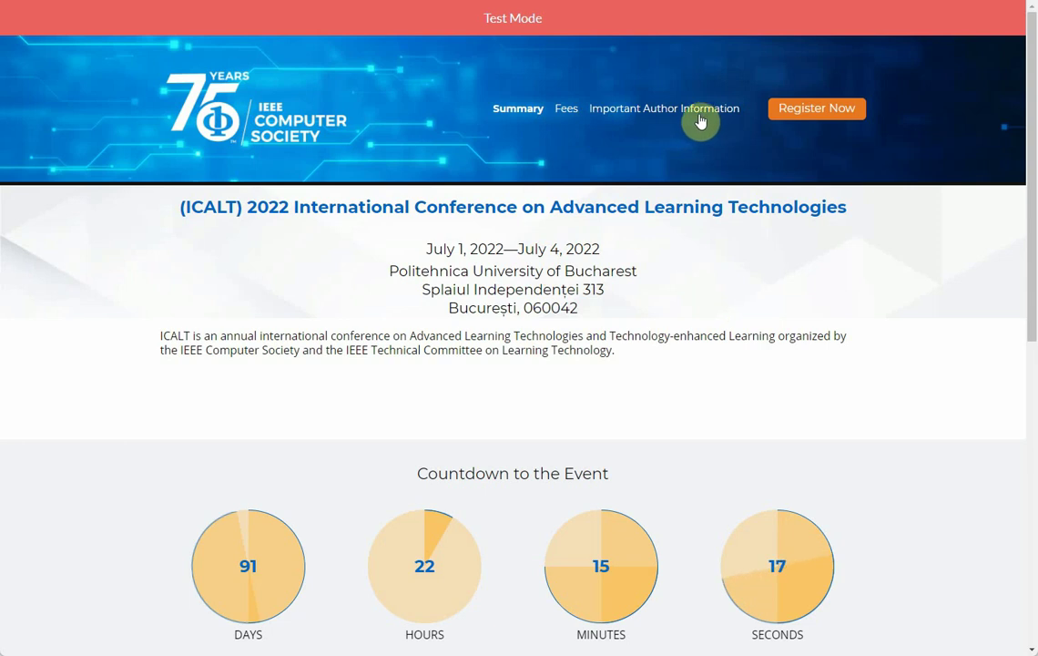
pyautogui.click(819, 119)
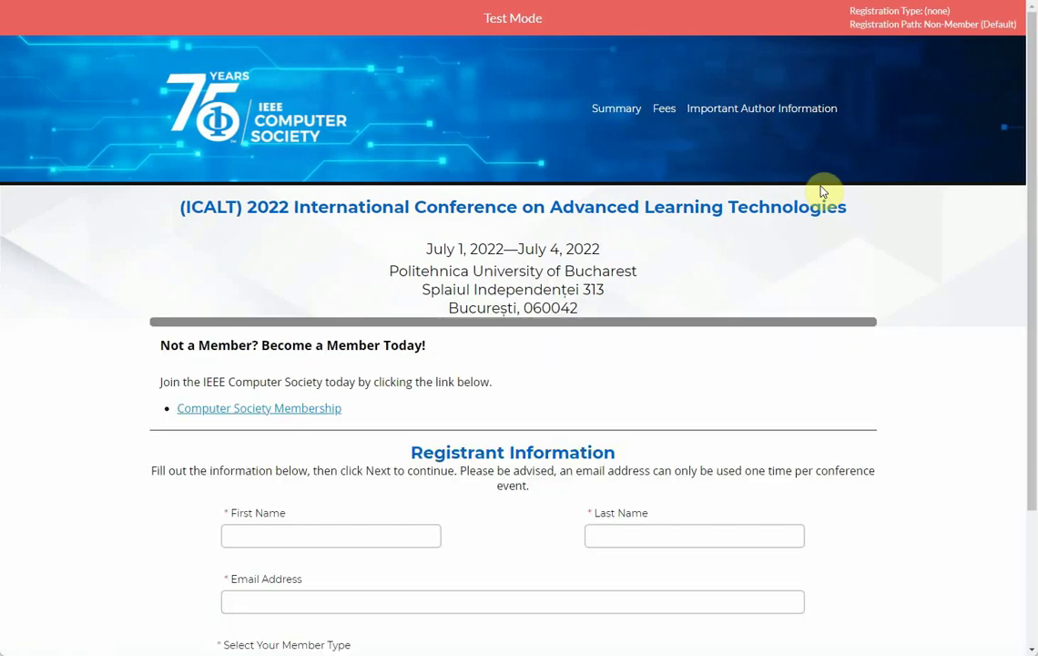
pyautogui.scroll(-3, 684, 306)
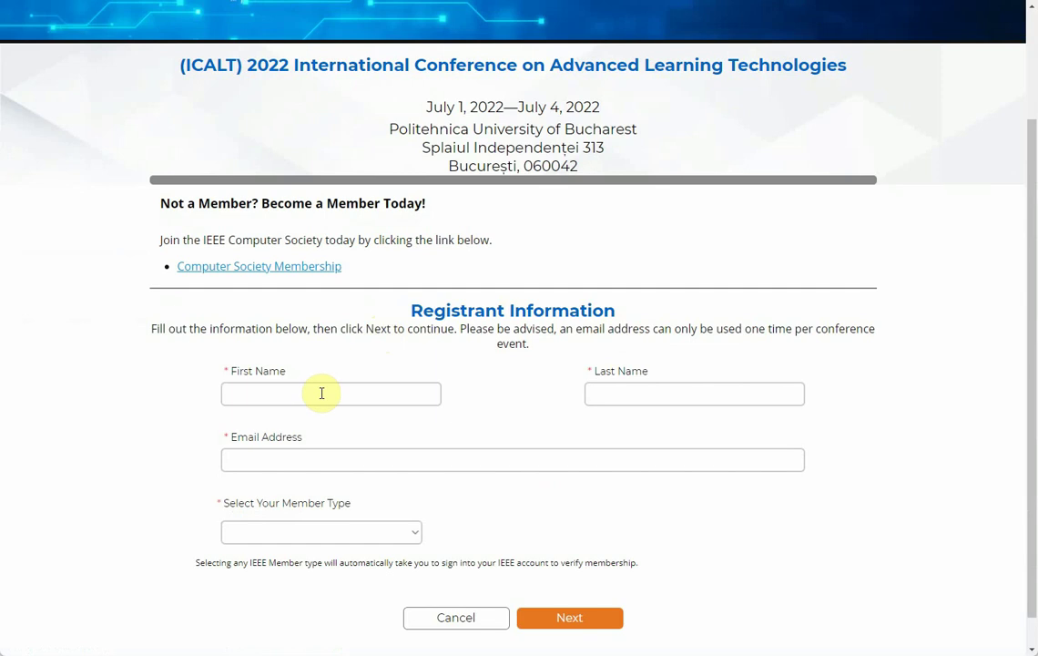
pyautogui.click(410, 533)
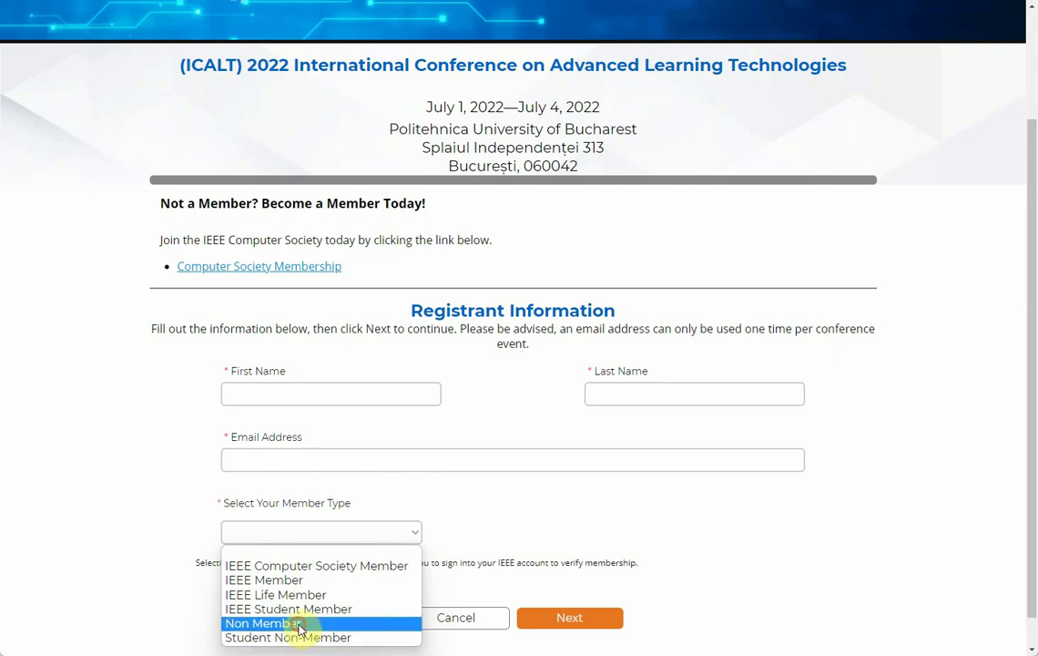
# Step: Select Non Member, then enter the registrant's first name, last name and e-mail address
pyautogui.click(300, 627)
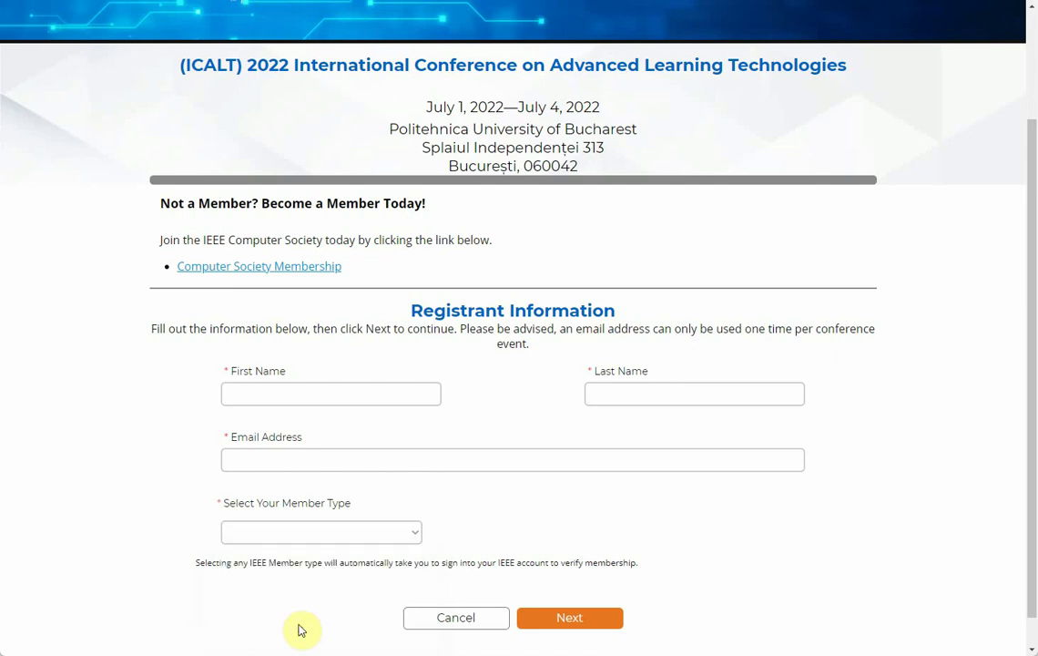
pyautogui.click(321, 394)
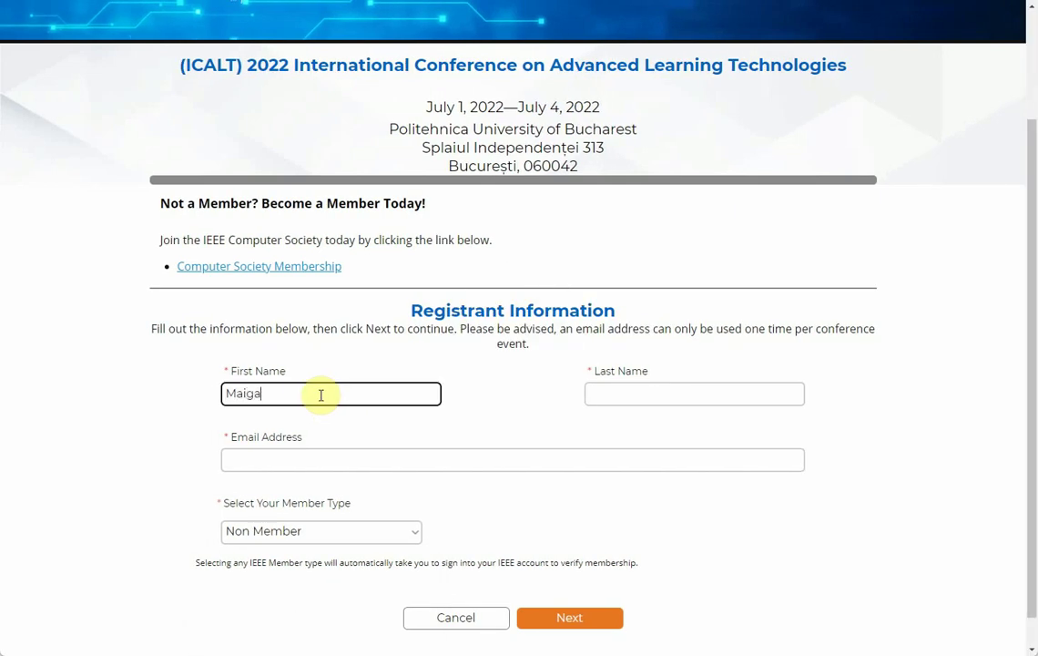
pyautogui.press('Tab')
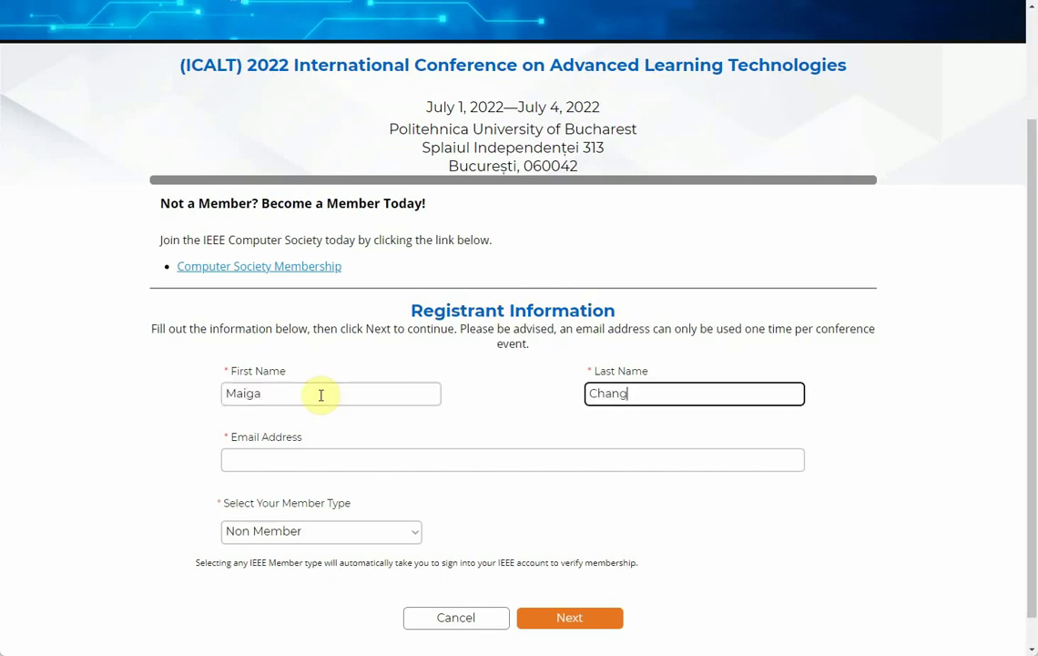
pyautogui.click(309, 455)
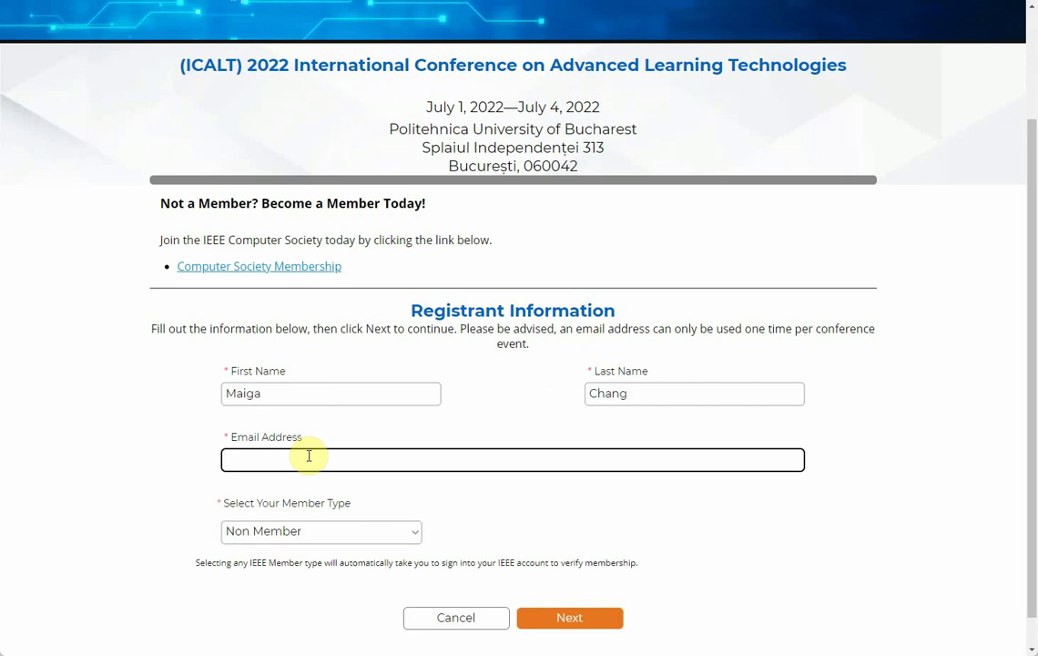
pyautogui.write('xxx@yyy.zzz')
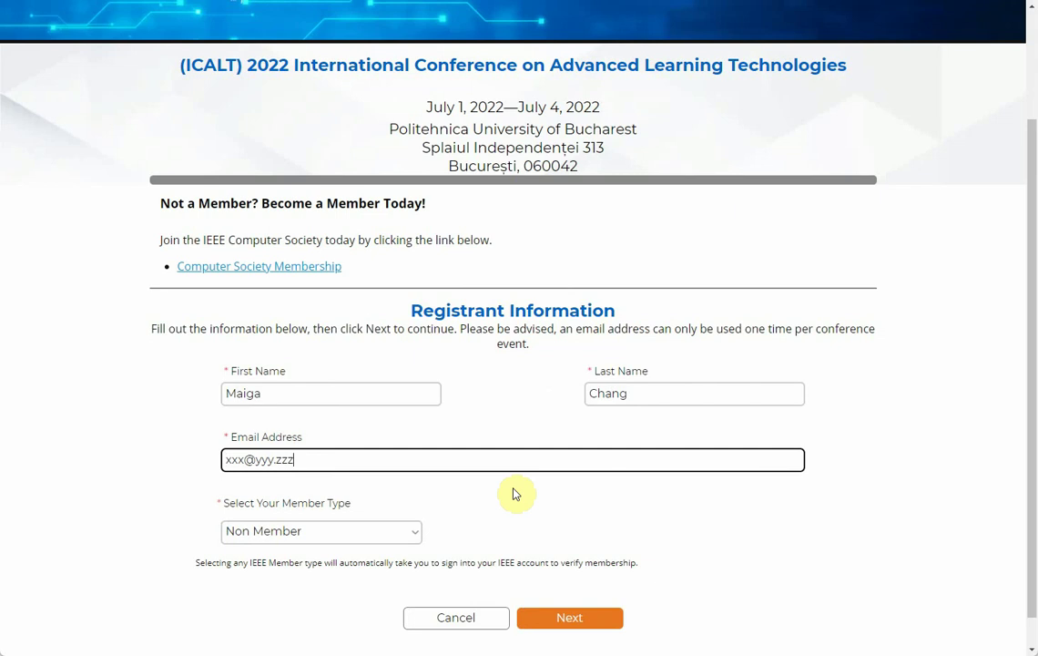
# Step: Continue to IEEE Policies and tick both the Event Terms and Privacy Policy checkboxes
pyautogui.click(573, 621)
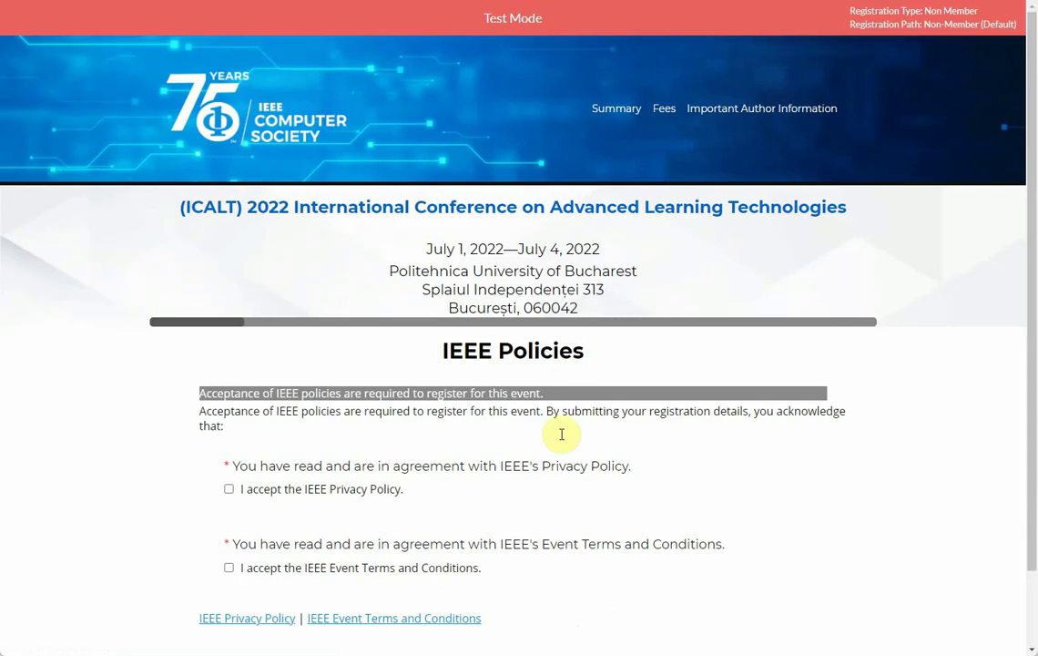
pyautogui.scroll(-1, 578, 400)
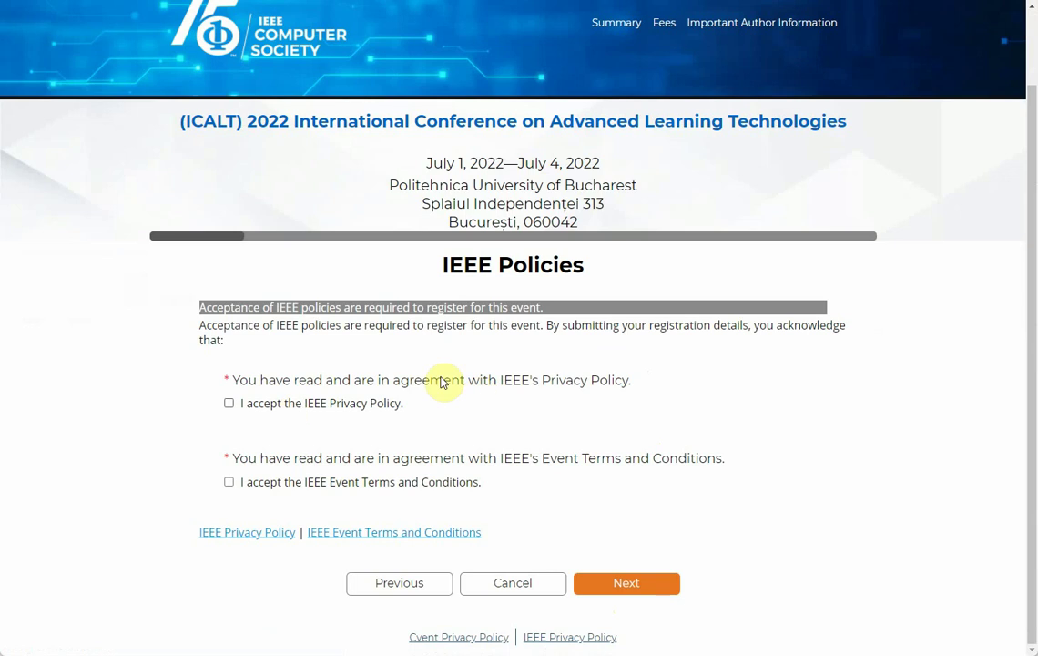
pyautogui.doubleClick(509, 265)
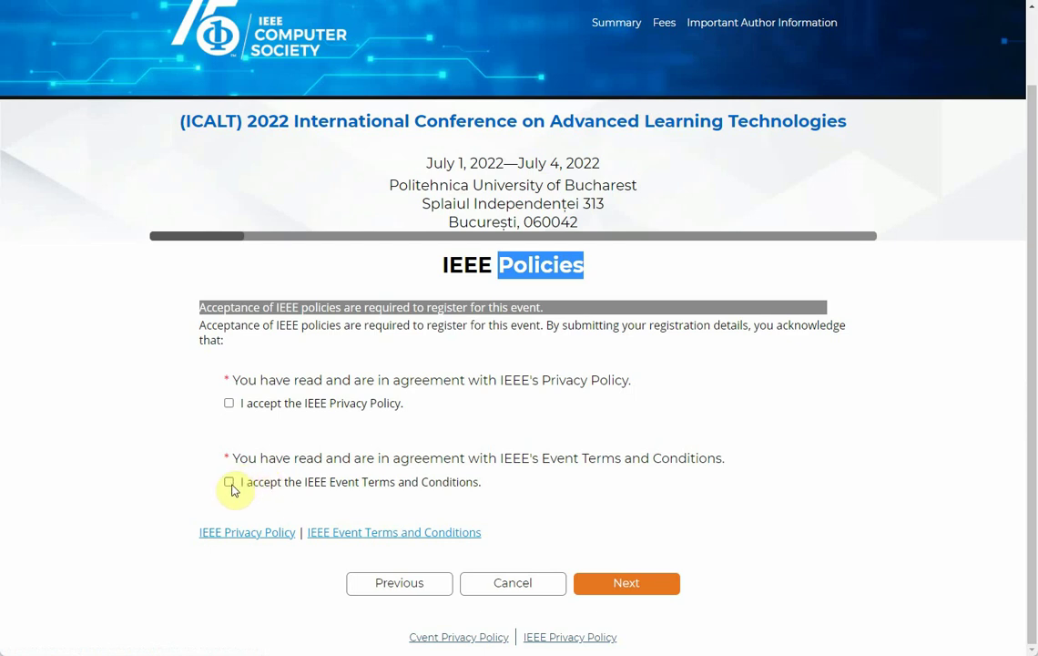
pyautogui.click(230, 483)
pyautogui.click(231, 405)
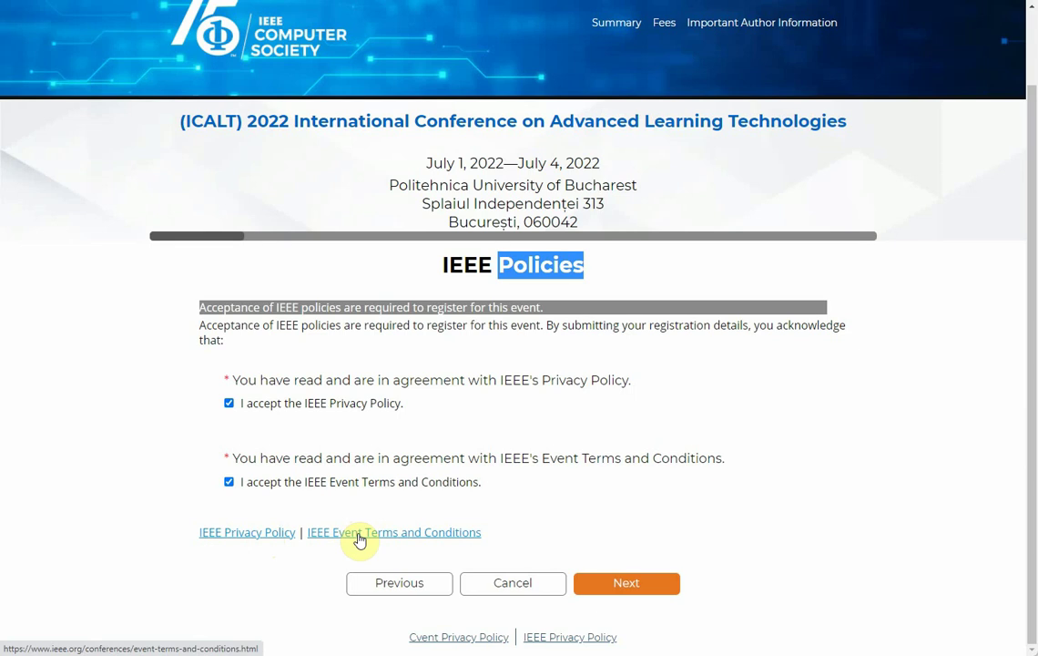
# Step: Continue and enter organization 'Athabasca University' and job title 'Full Professor'
pyautogui.click(632, 587)
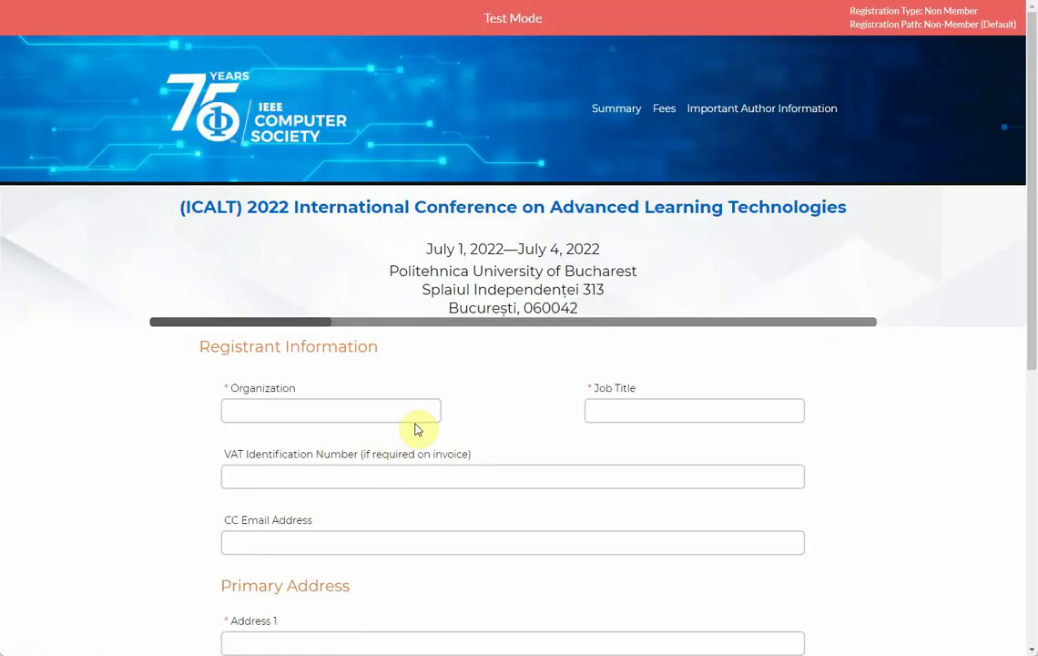
pyautogui.click(359, 407)
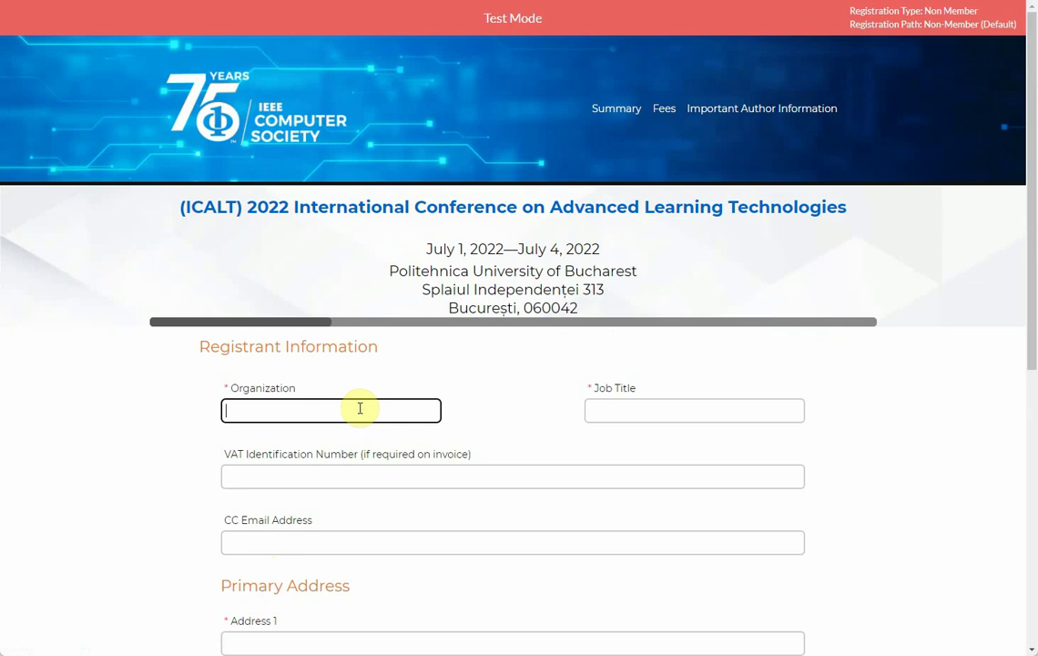
pyautogui.write('Athabasca U')
pyautogui.write('nivesity')
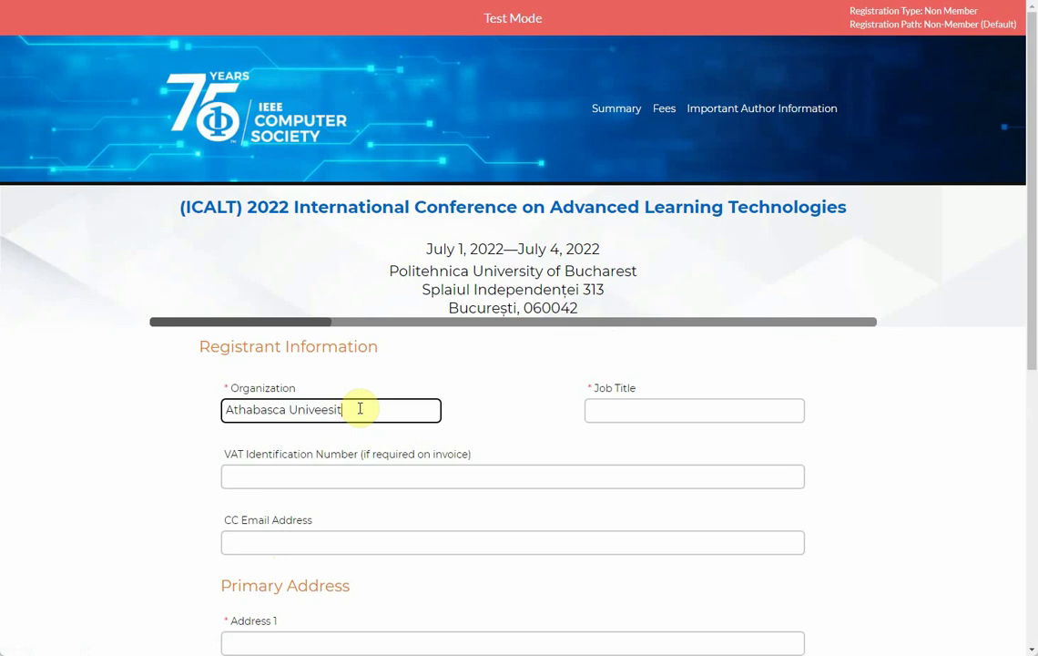
pyautogui.press('BackSpace')
pyautogui.press('BackSpace')
pyautogui.press('BackSpace')
pyautogui.press('BackSpace')
pyautogui.write('rsity')
pyautogui.press('Tab')
pyautogui.write('Ful')
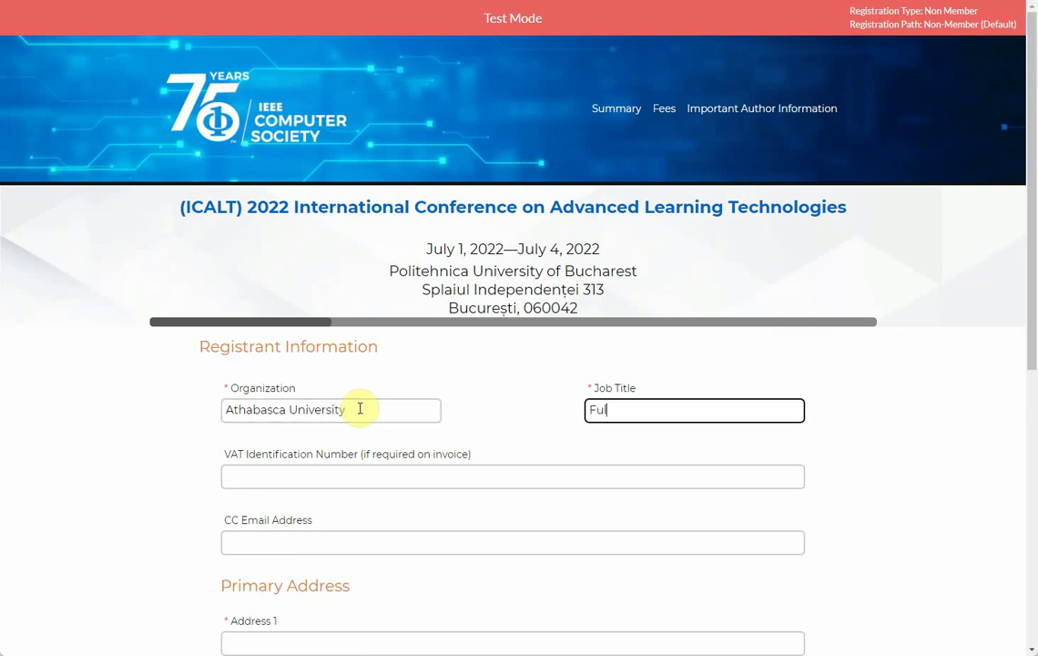
pyautogui.write('l Professor')
# Step: Skip past the VAT number field and enter a CC e-mail address
pyautogui.click(311, 473)
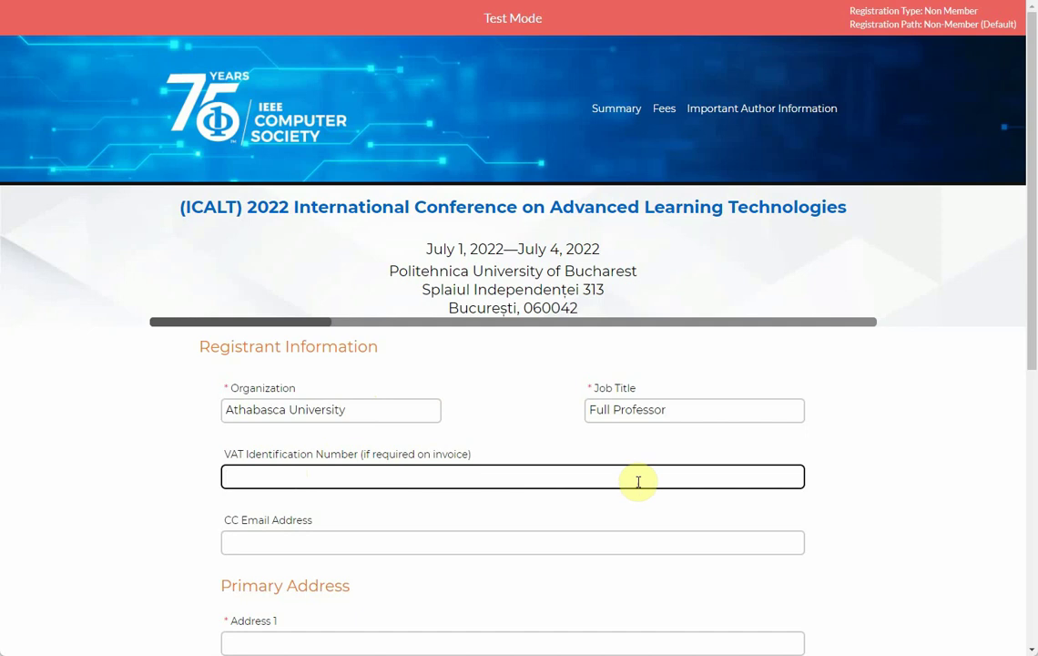
pyautogui.scroll(-1, 867, 486)
pyautogui.scroll(-1, 868, 487)
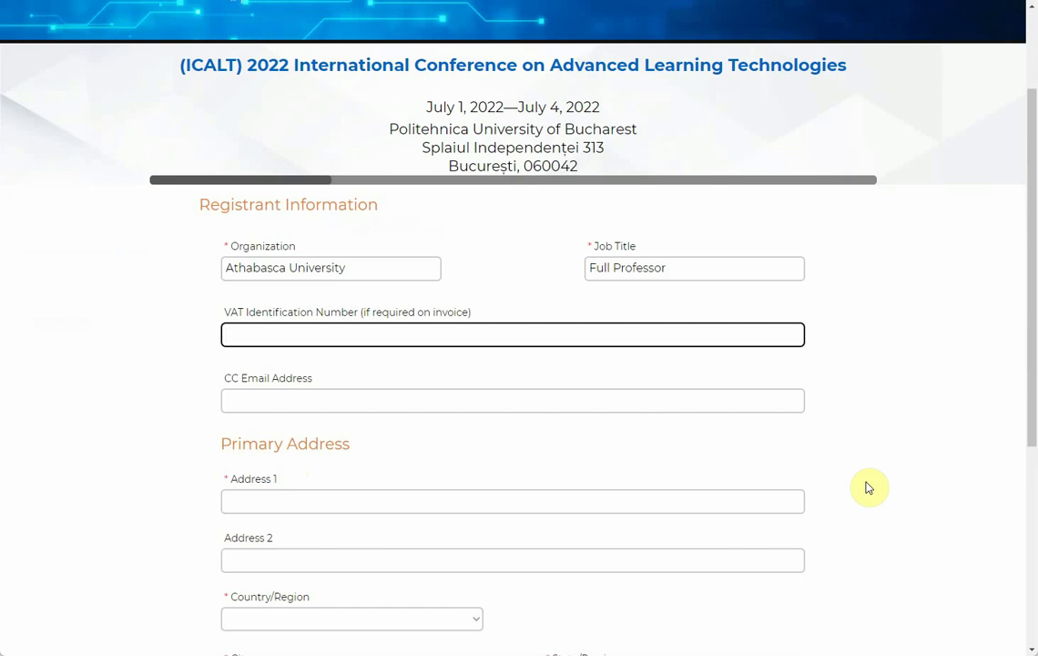
pyautogui.click(307, 400)
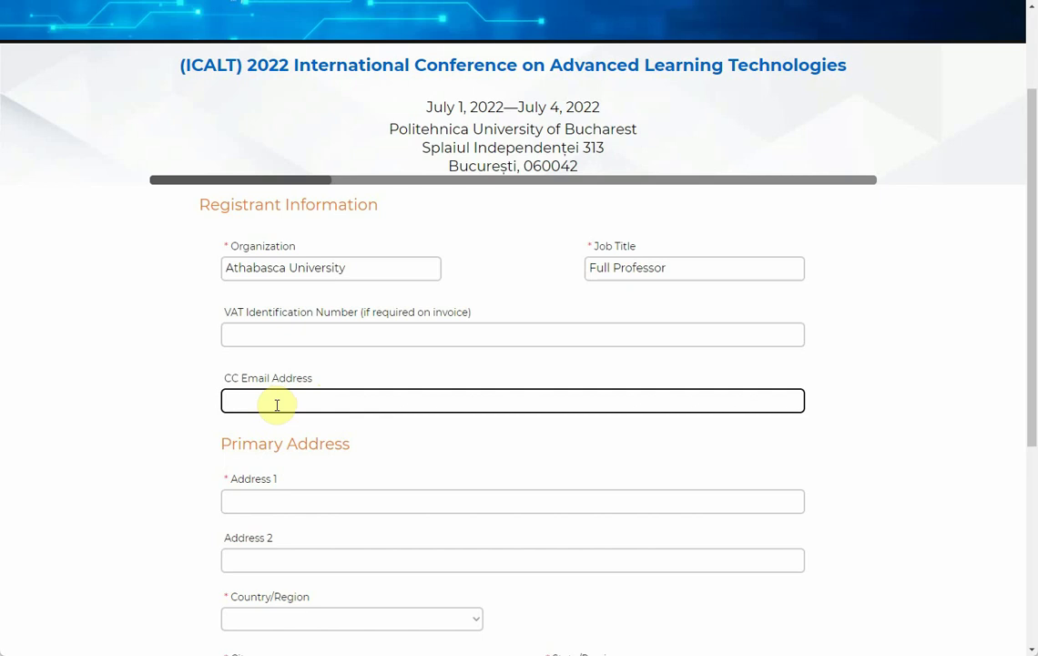
pyautogui.write('abc@def.ghi')
# Step: Set Address 1 to 'mailing address, household number' and Address 2 to 'street name'
pyautogui.click(433, 500)
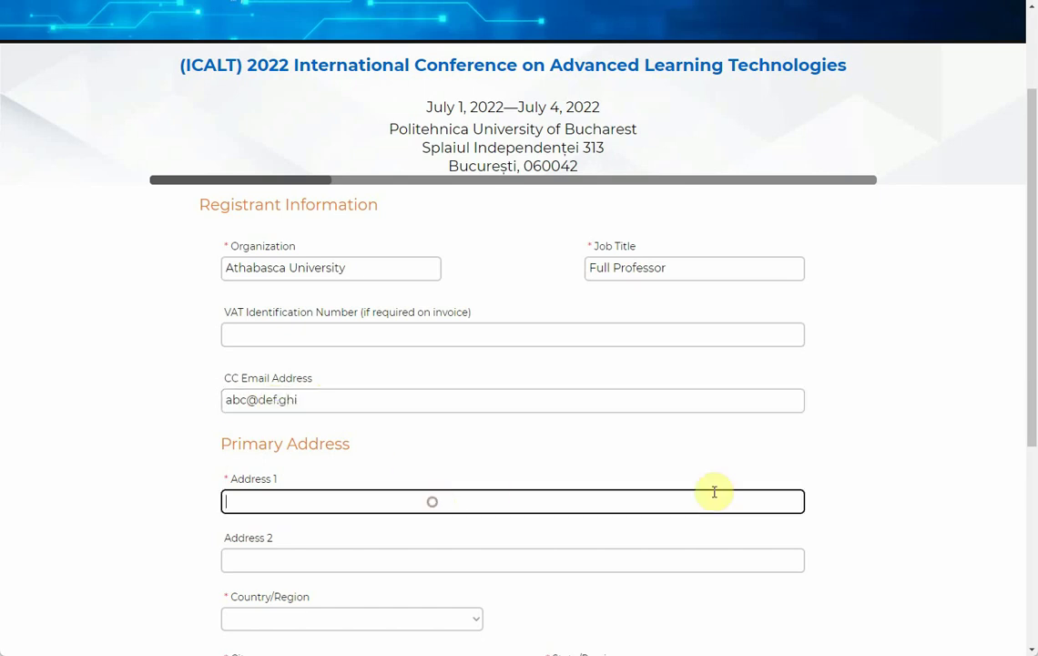
pyautogui.scroll(-1, 729, 492)
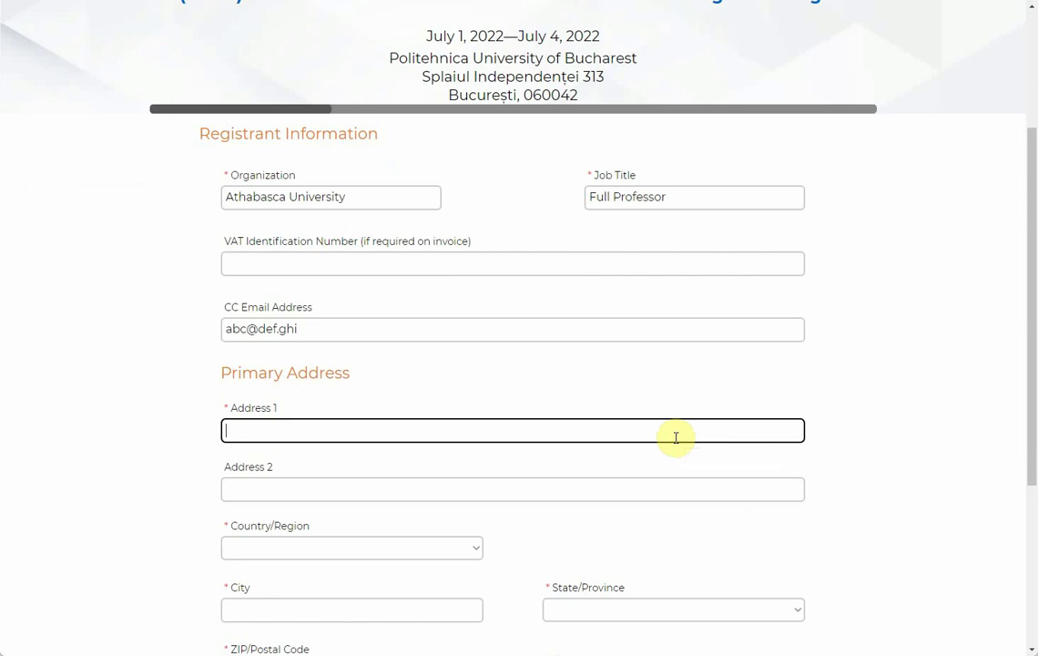
pyautogui.write('mailing address, house')
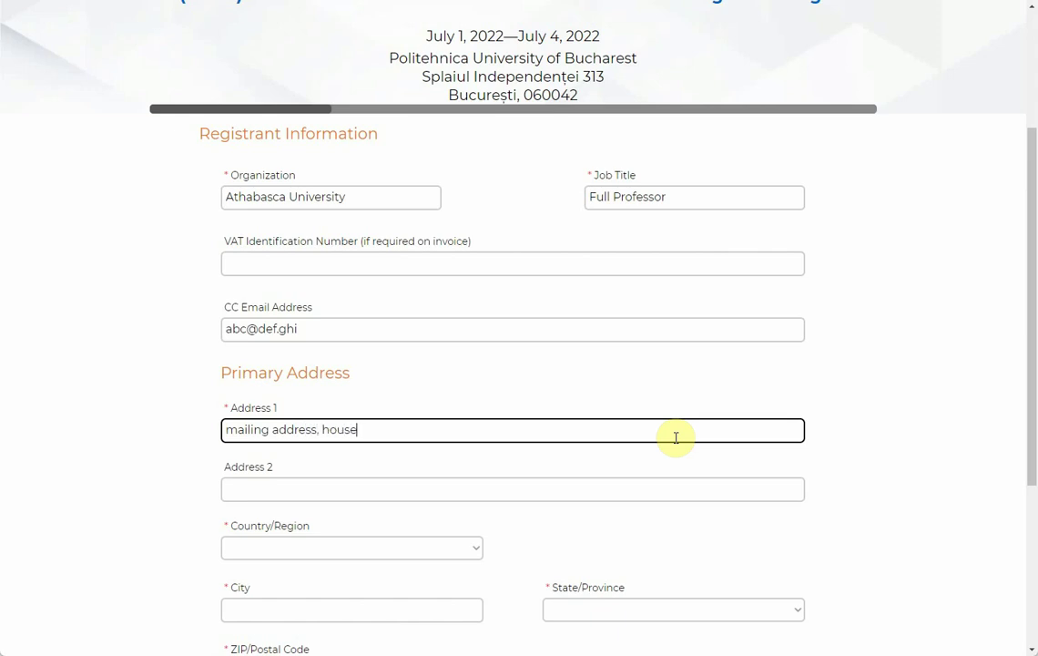
pyautogui.write('hold number, stree')
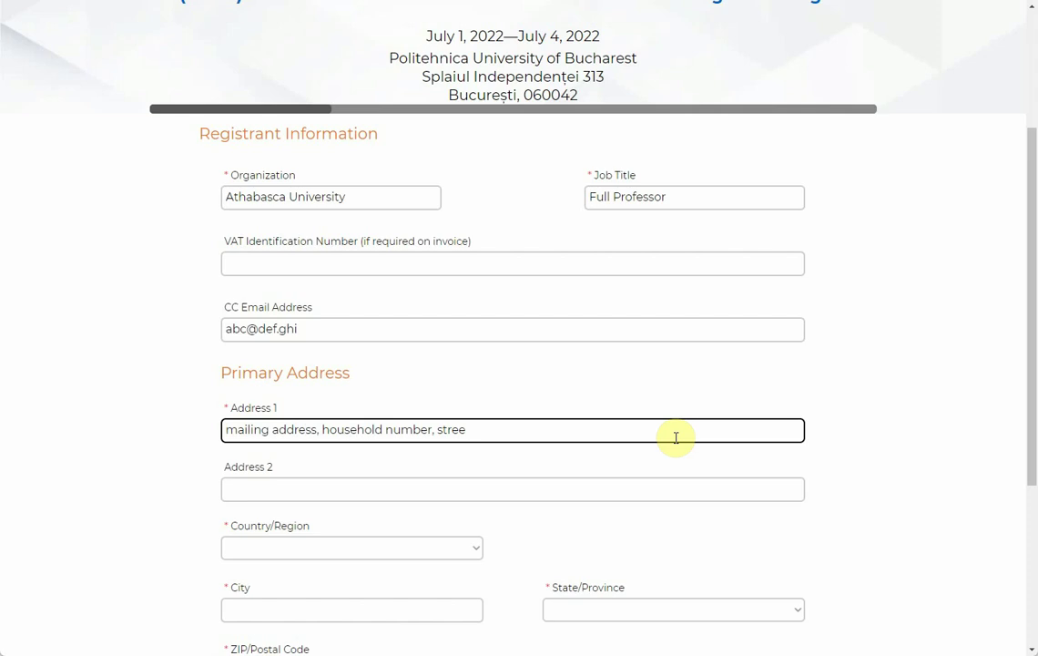
pyautogui.click(432, 429)
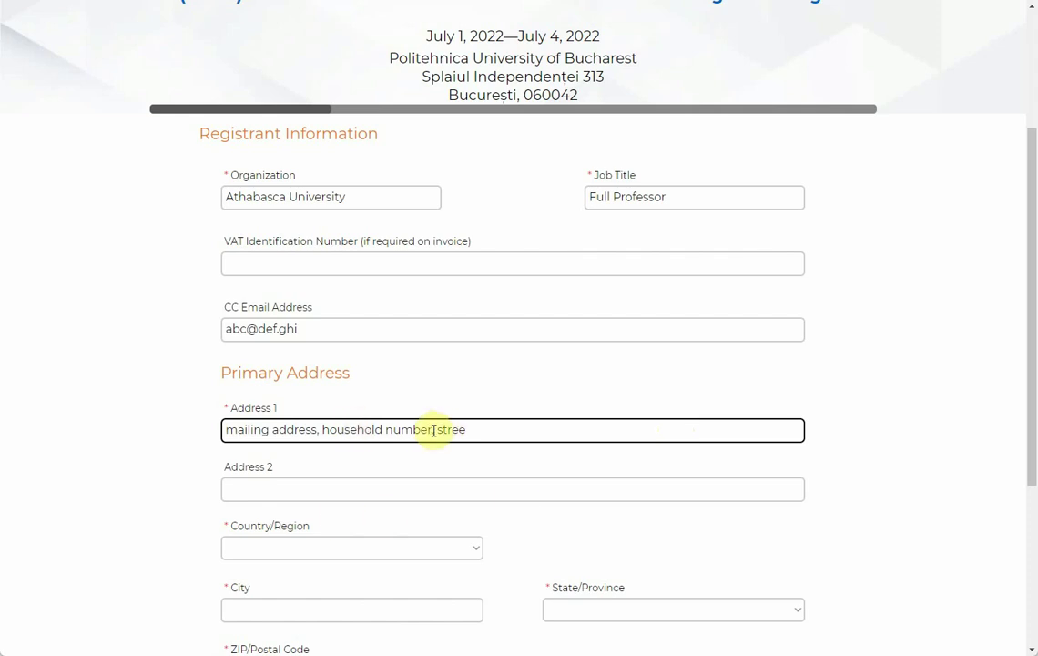
pyautogui.hotkey('shift', 'End')
pyautogui.press('BackSpace')
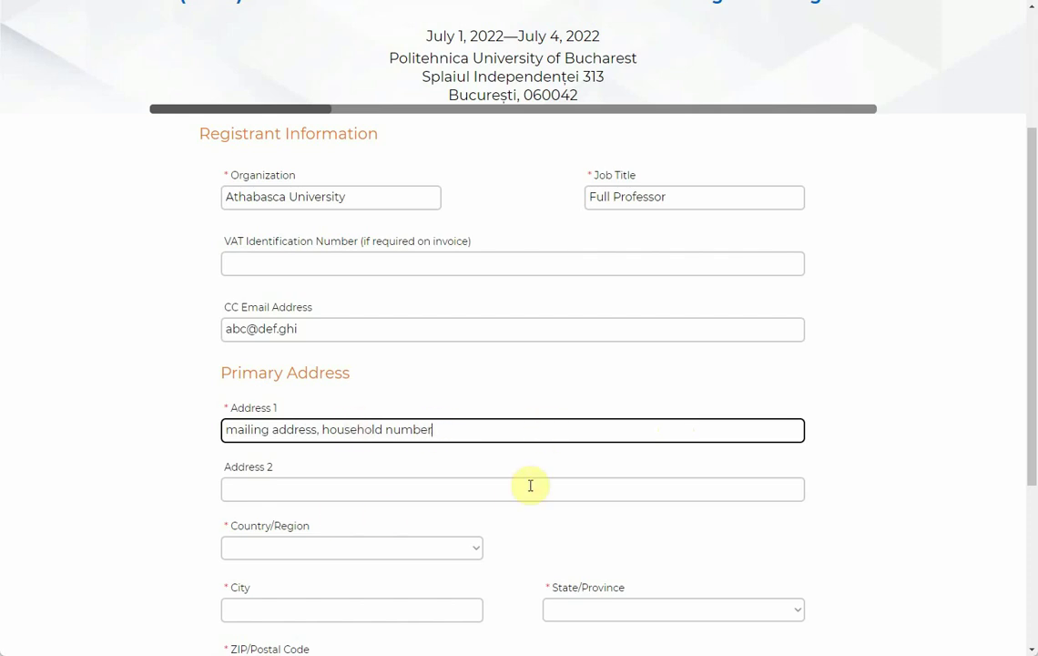
pyautogui.click(529, 486)
pyautogui.write('stree')
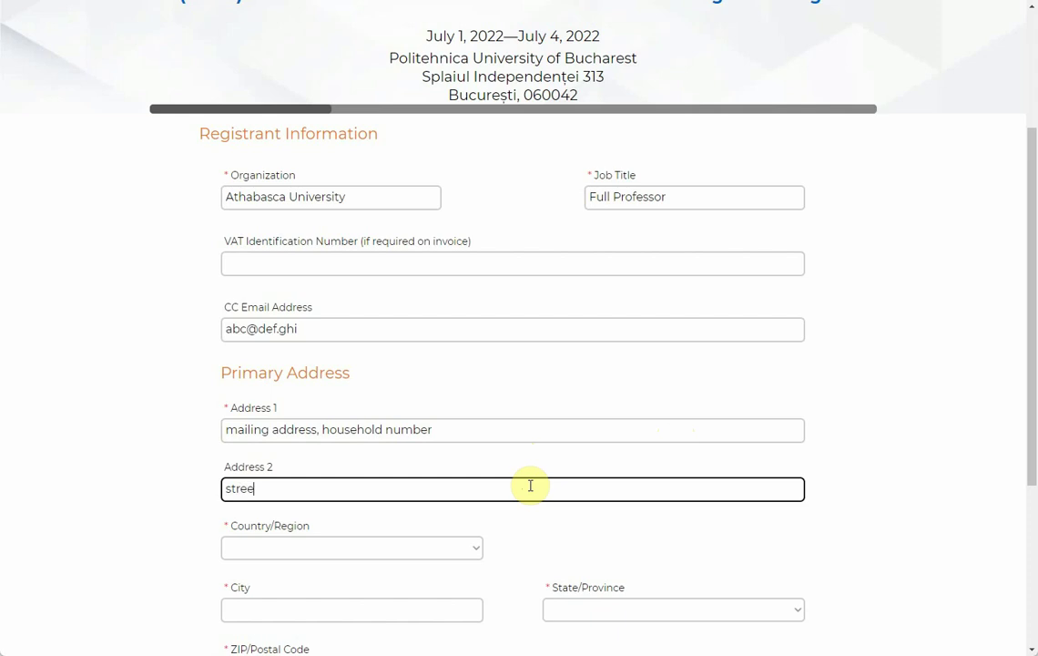
pyautogui.write('t name')
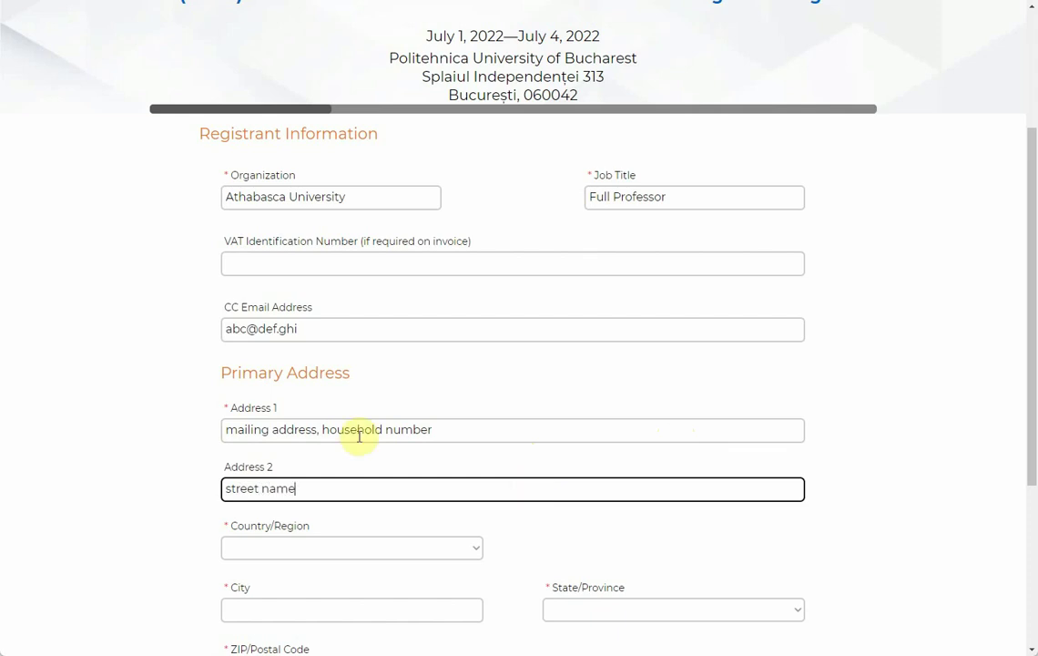
# Step: Choose Canada as the country, type the city, and pick Alberta as the province
pyautogui.scroll(-3, 463, 480)
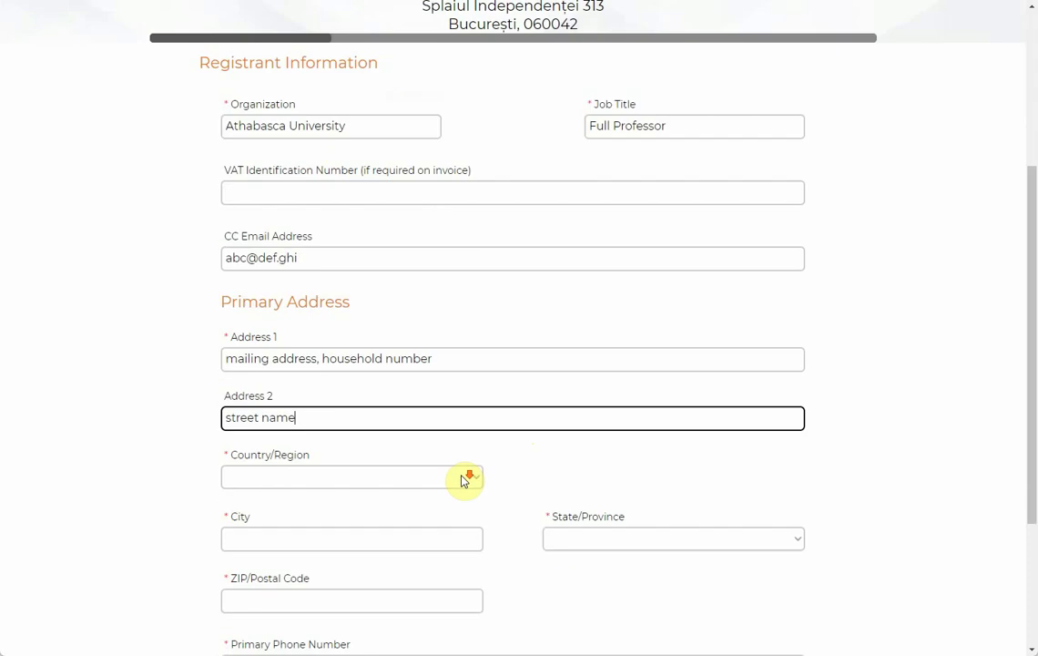
pyautogui.click(449, 334)
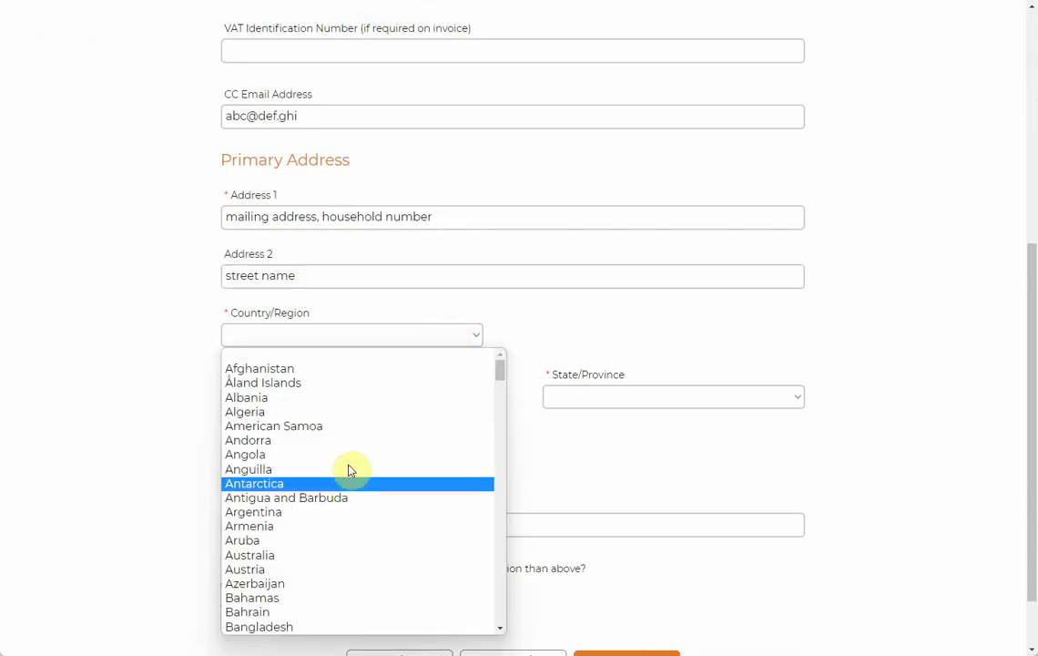
pyautogui.scroll(-8, 328, 482)
pyautogui.scroll(3, 310, 446)
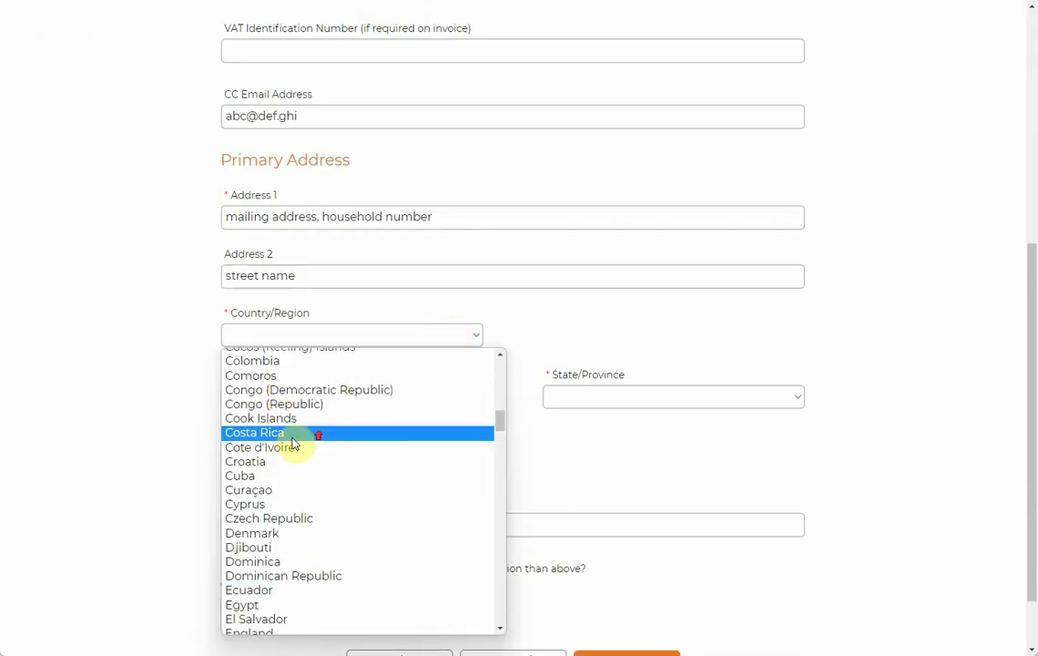
pyautogui.scroll(3, 282, 437)
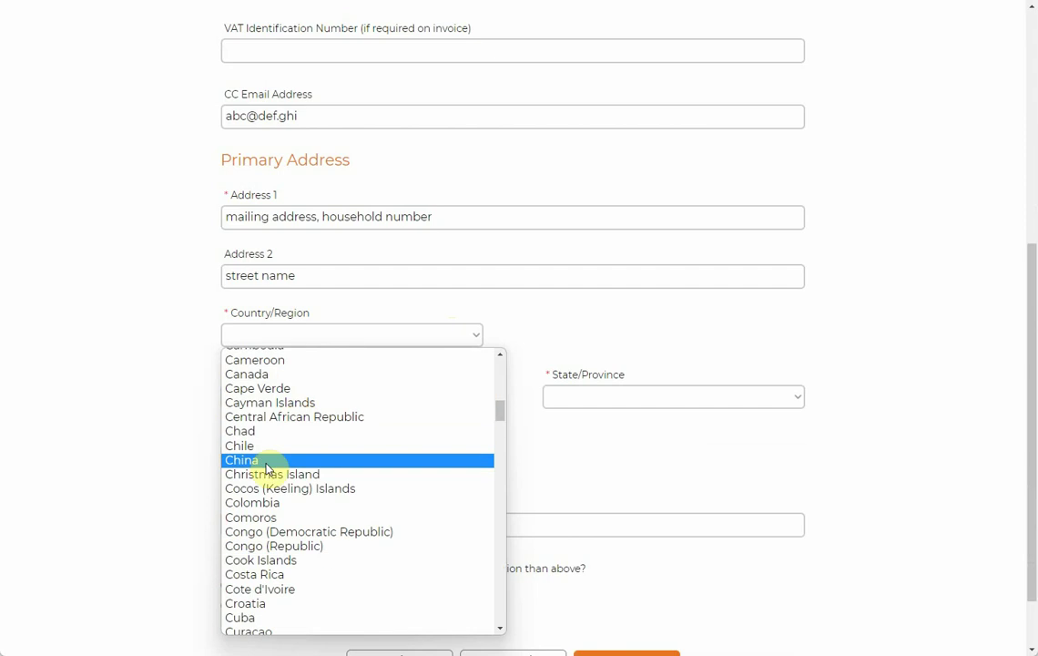
pyautogui.click(279, 381)
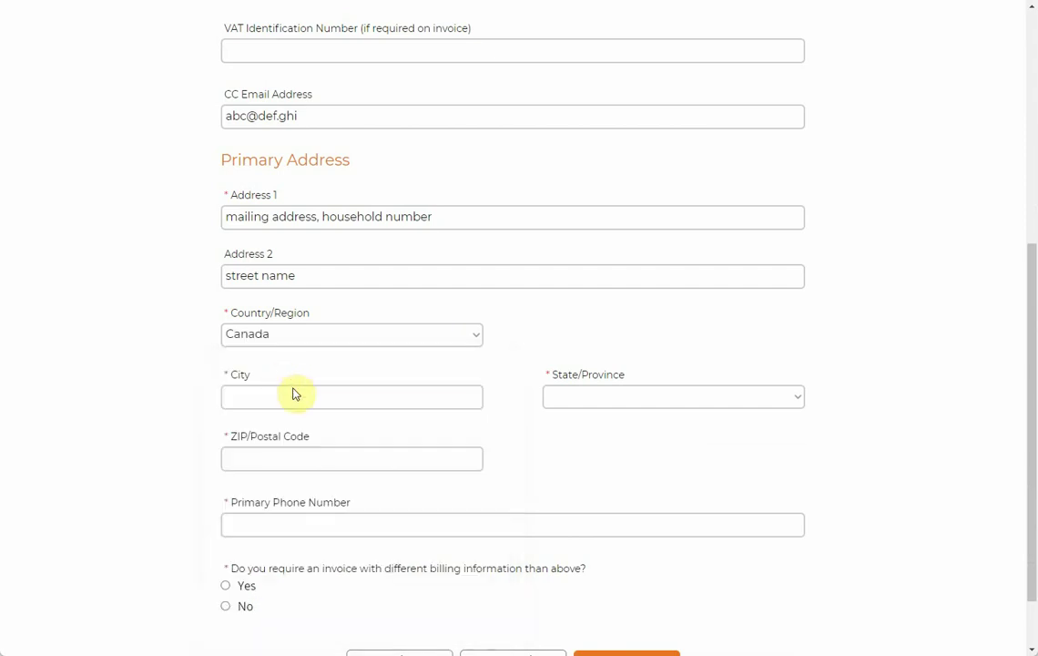
pyautogui.click(293, 395)
pyautogui.write('Edmonton')
pyautogui.press('Tab')
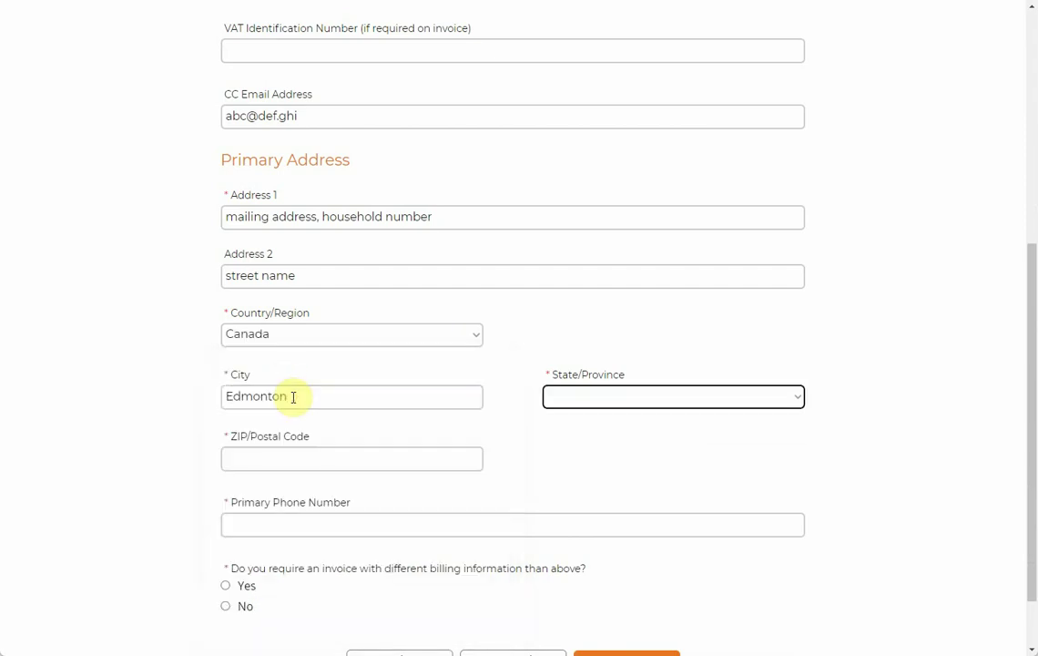
pyautogui.click(575, 399)
pyautogui.click(566, 429)
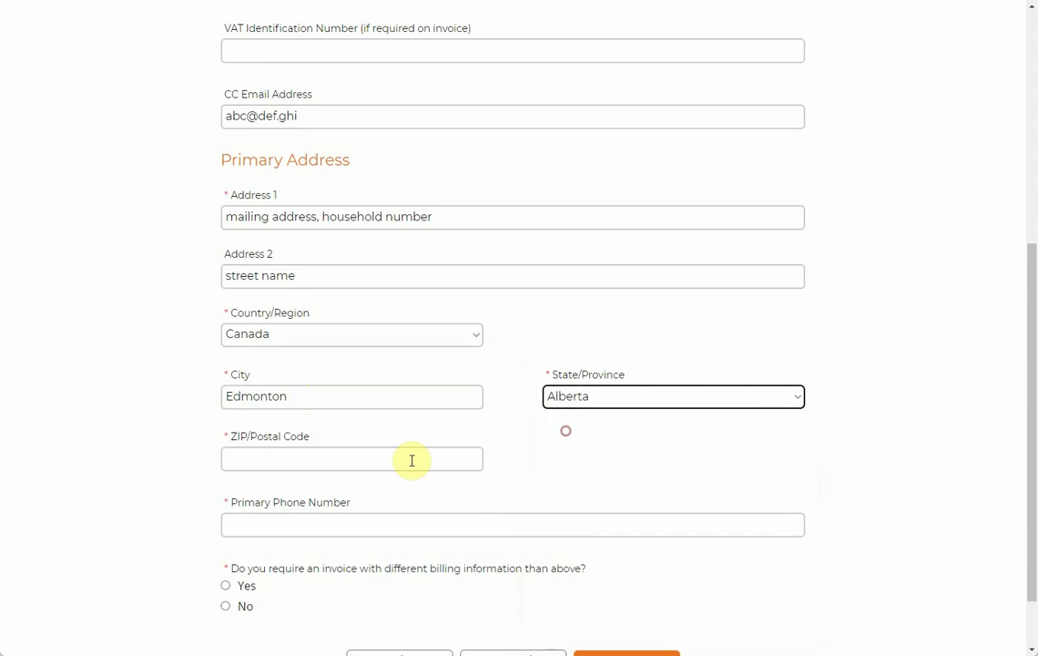
# Step: Enter the postal code and the primary phone number
pyautogui.click(356, 462)
pyautogui.write('T5J')
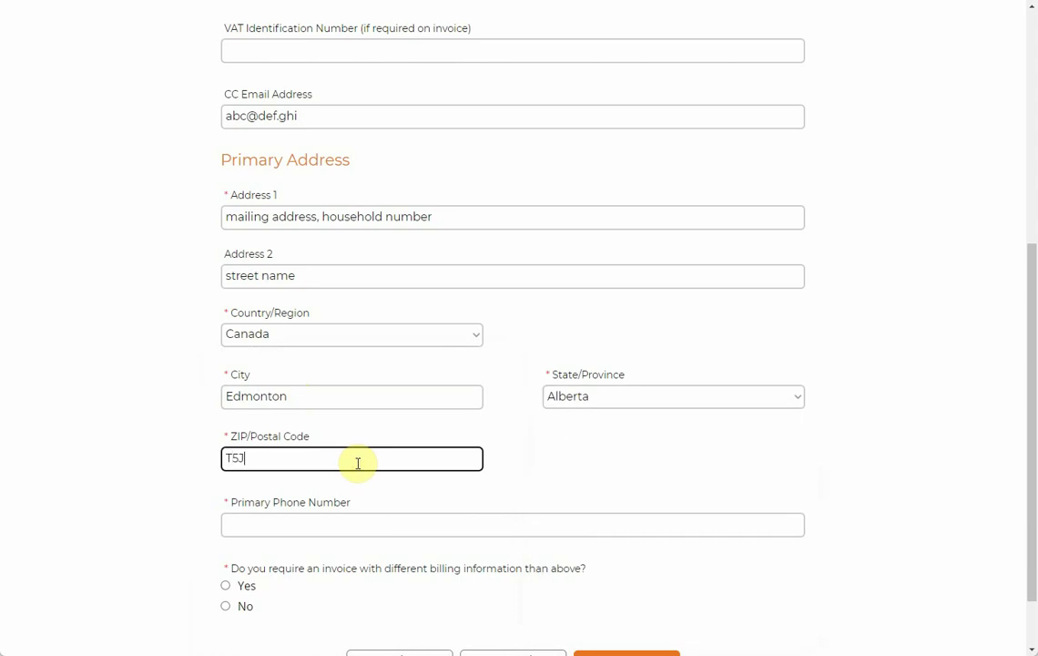
pyautogui.write('3S8')
pyautogui.moveTo(272, 458); pyautogui.dragTo(244, 458)
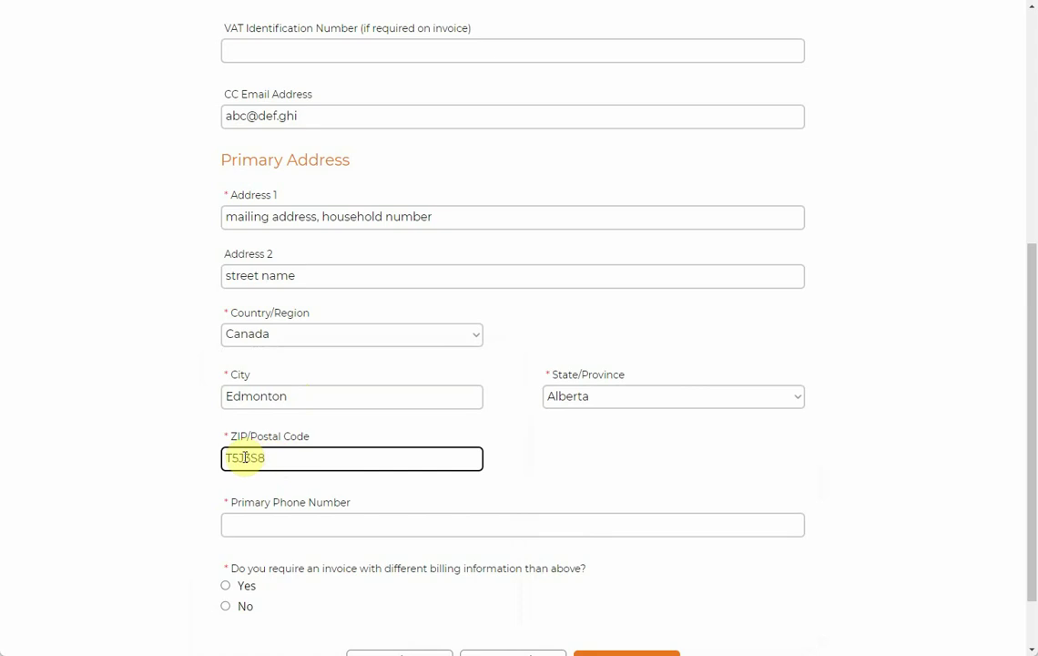
pyautogui.write('2C8')
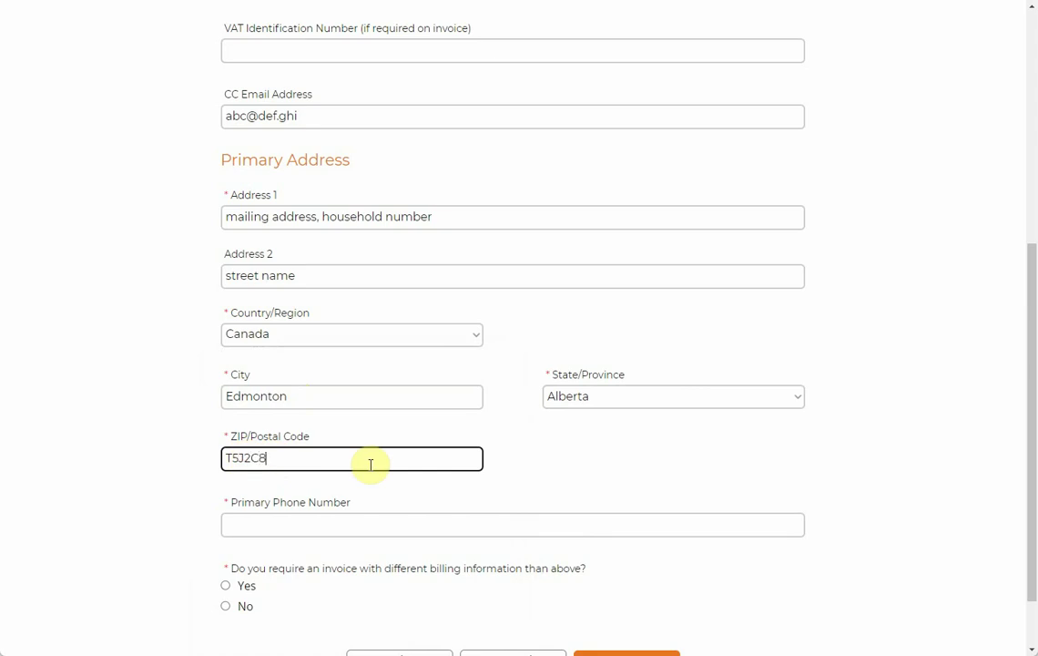
pyautogui.click(388, 527)
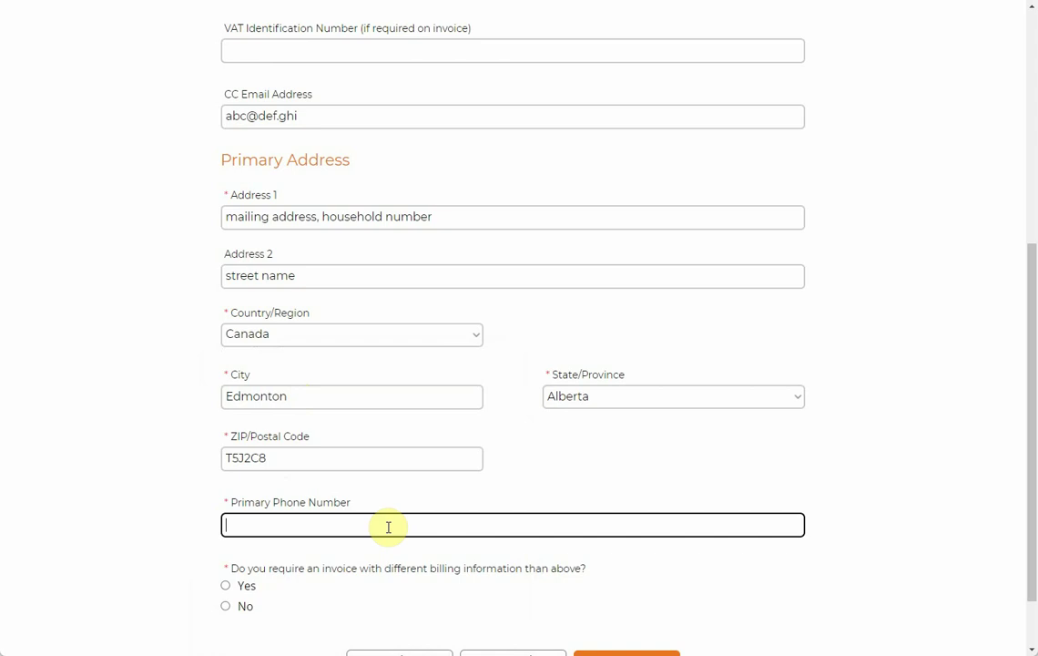
pyautogui.write('+1-123456789')
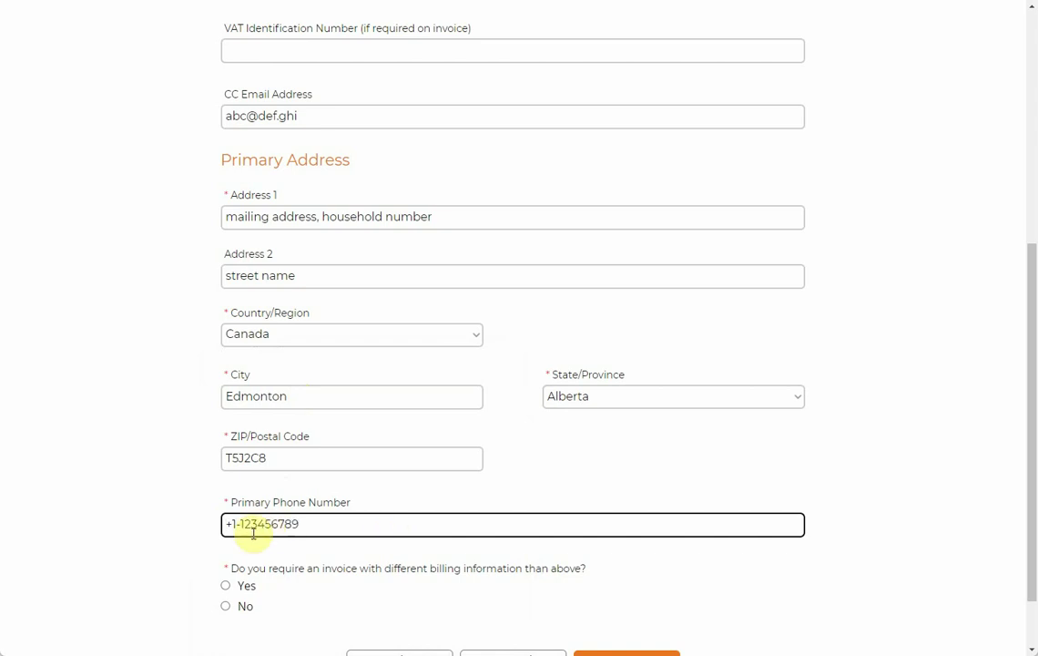
pyautogui.scroll(-1, 357, 557)
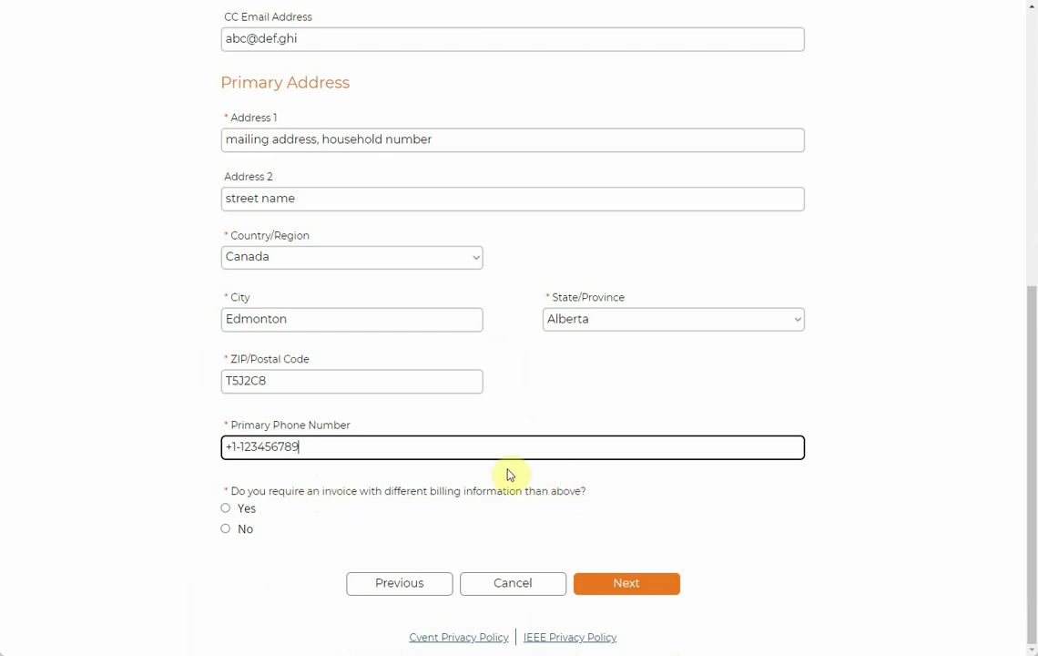
# Step: Answer Yes to separate billing and fill Bill To lines 1–2 with Another Name, Another Organization
pyautogui.scroll(4, 485, 484)
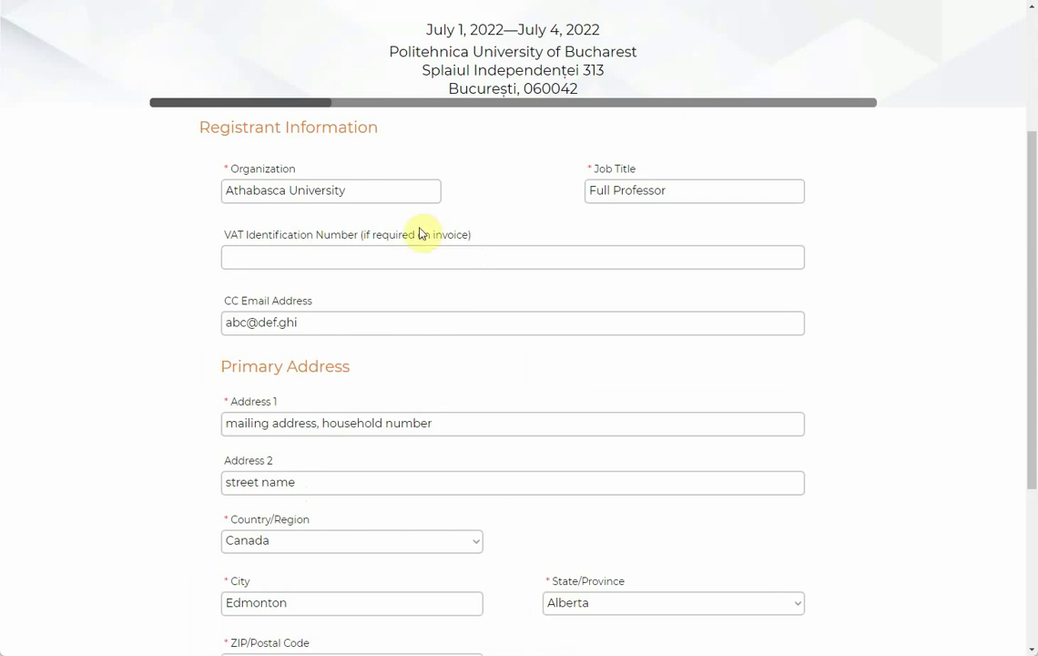
pyautogui.scroll(-3, 534, 392)
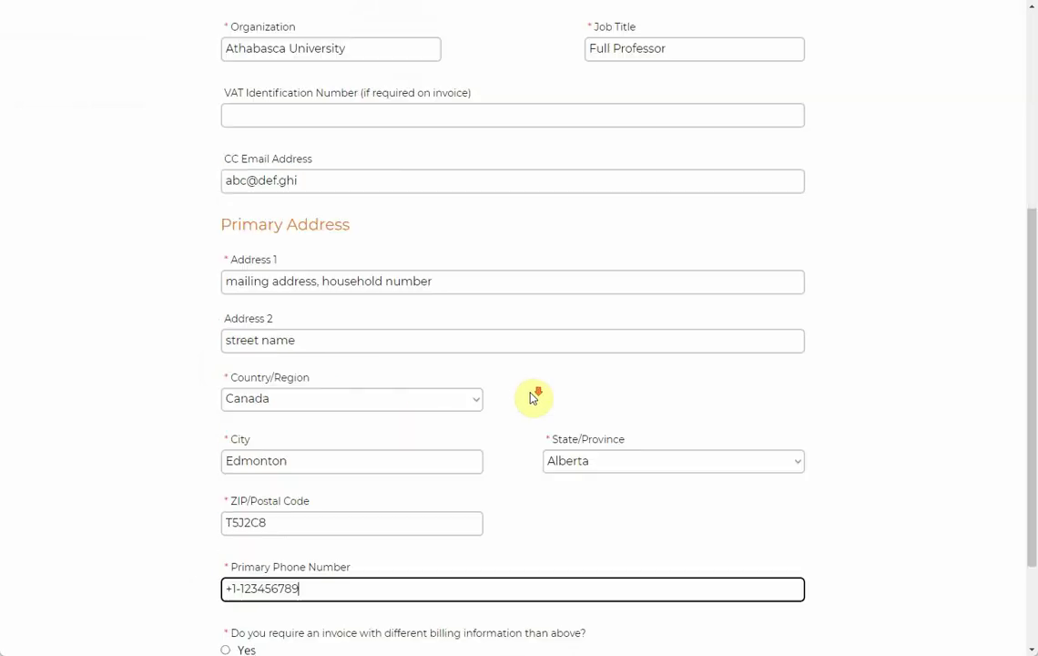
pyautogui.scroll(-1, 301, 511)
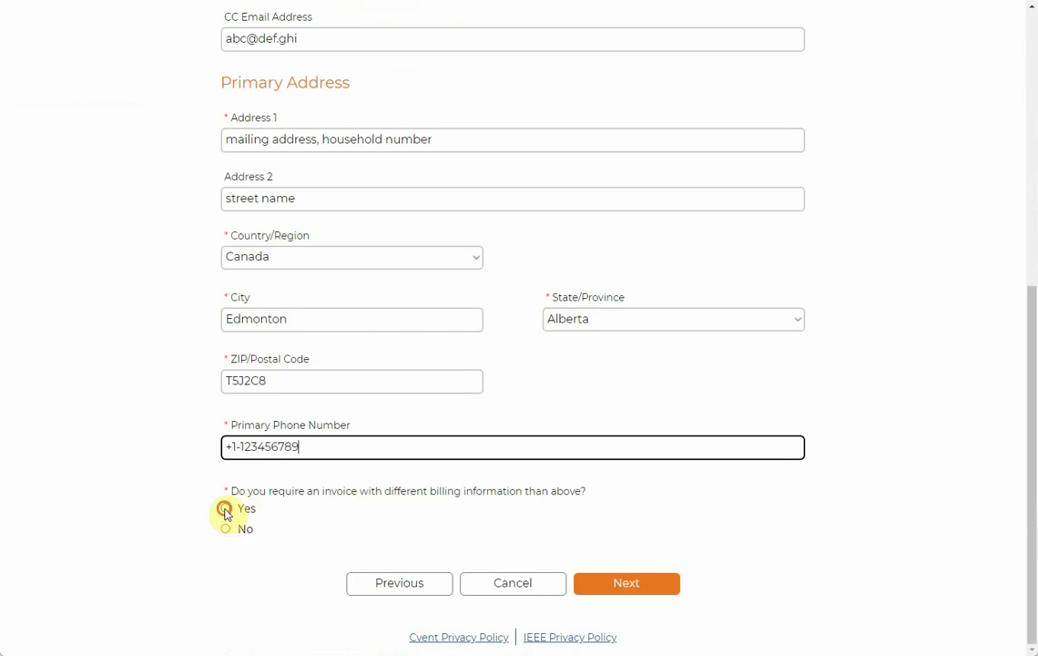
pyautogui.click(227, 510)
pyautogui.scroll(-2, 419, 505)
pyautogui.click(466, 443)
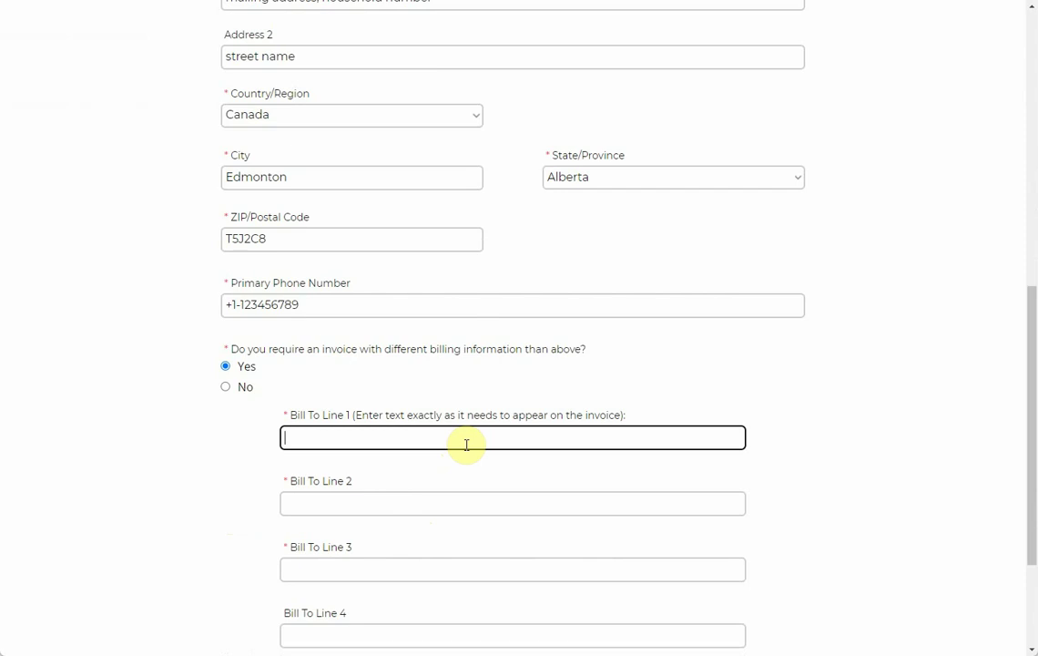
pyautogui.scroll(3, 486, 366)
pyautogui.scroll(-3, 429, 503)
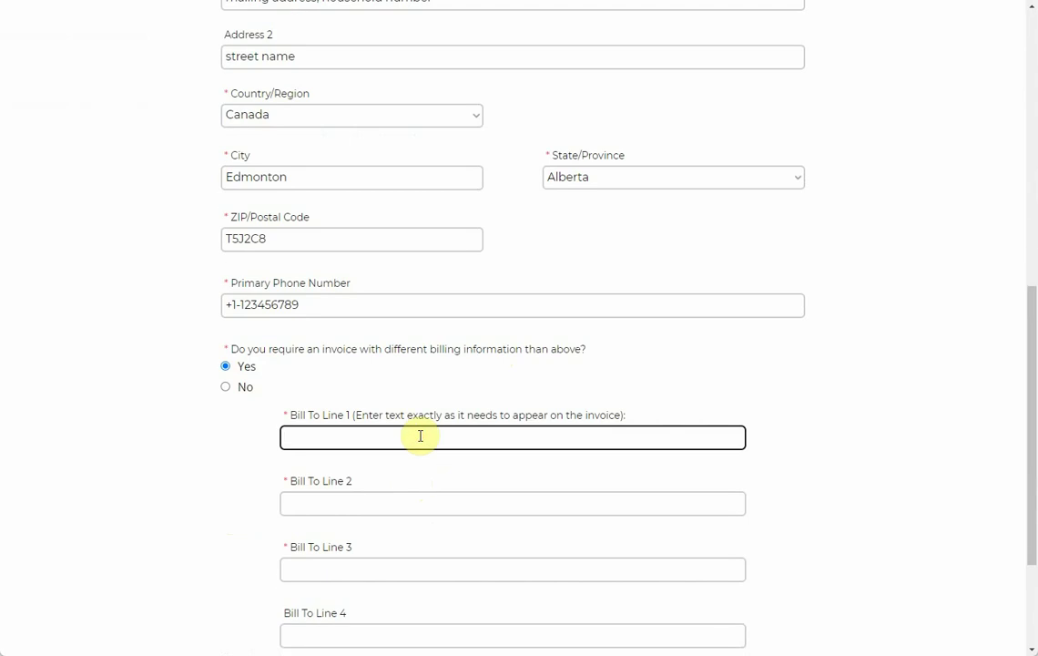
pyautogui.write('Another Organization')
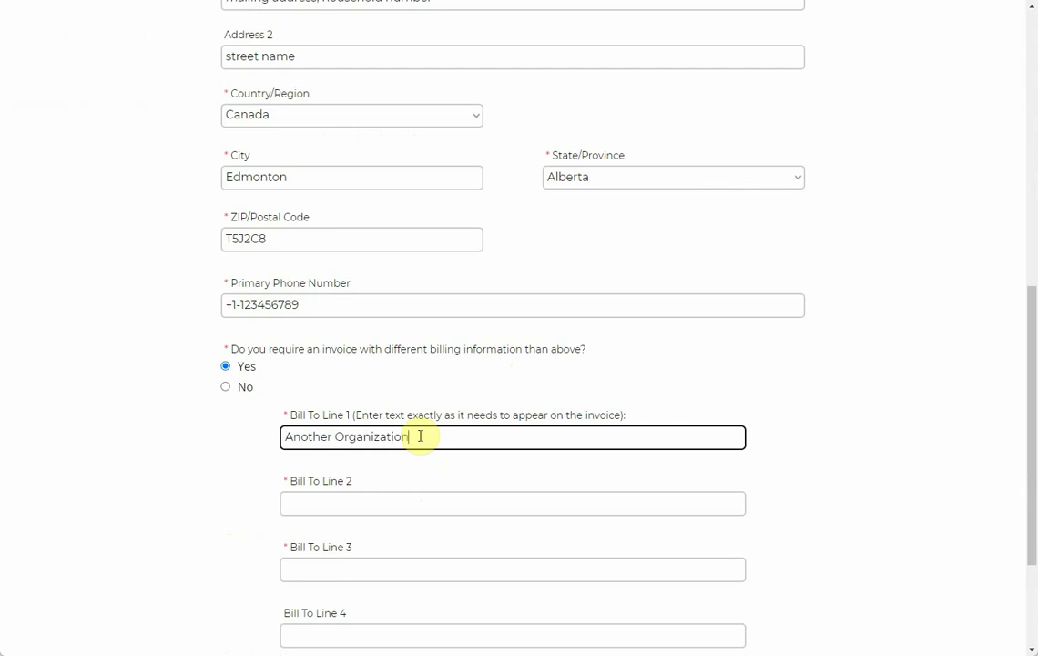
pyautogui.click(383, 507)
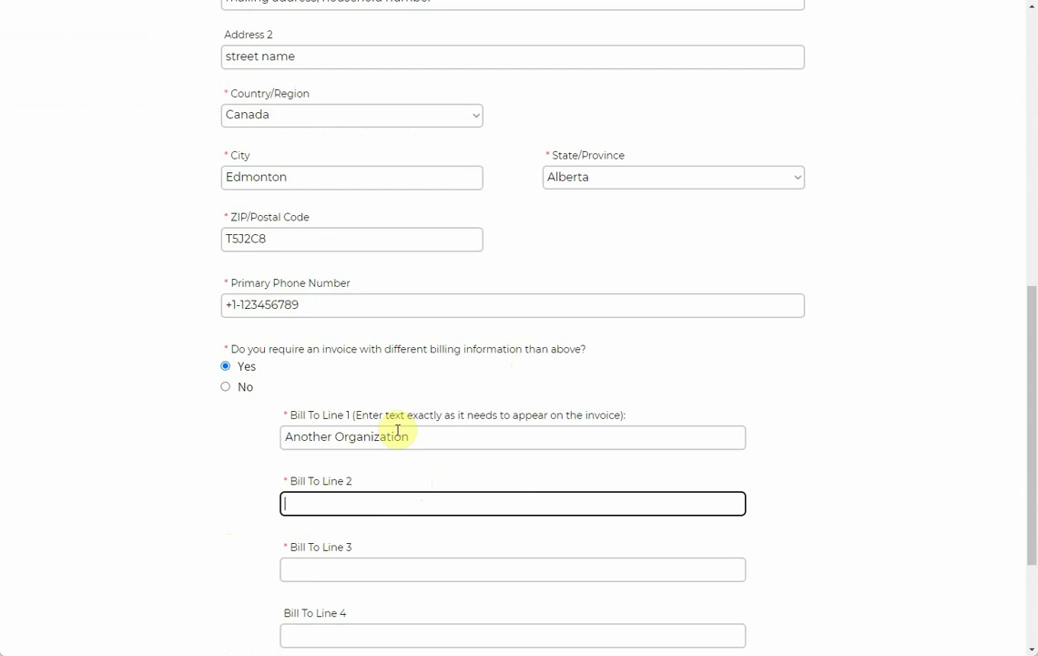
pyautogui.moveTo(418, 436); pyautogui.dragTo(285, 436)
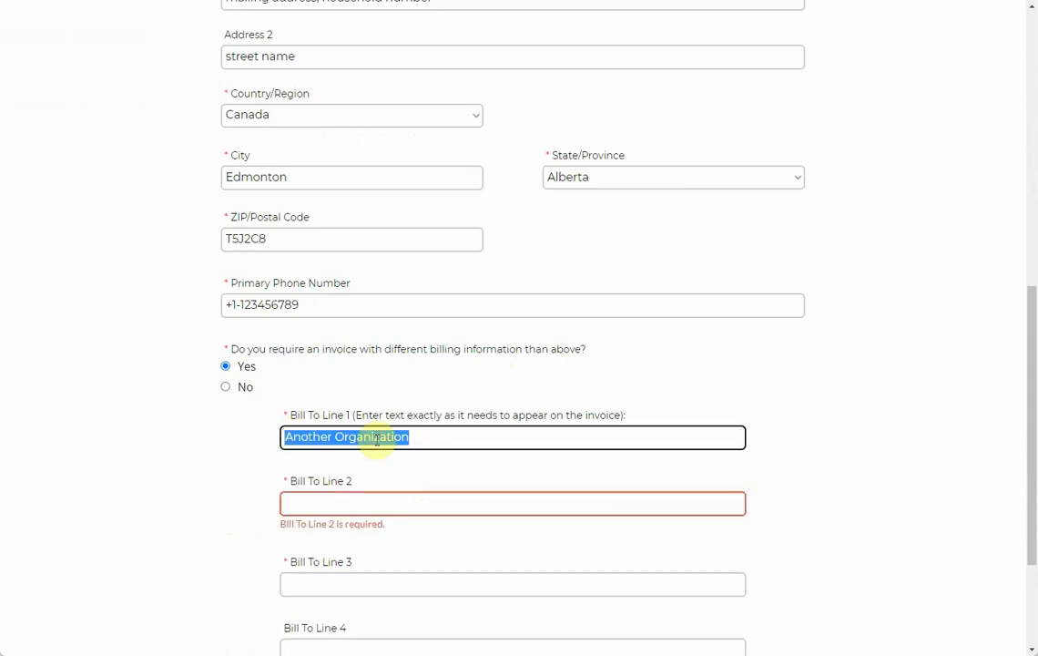
pyautogui.write('Another')
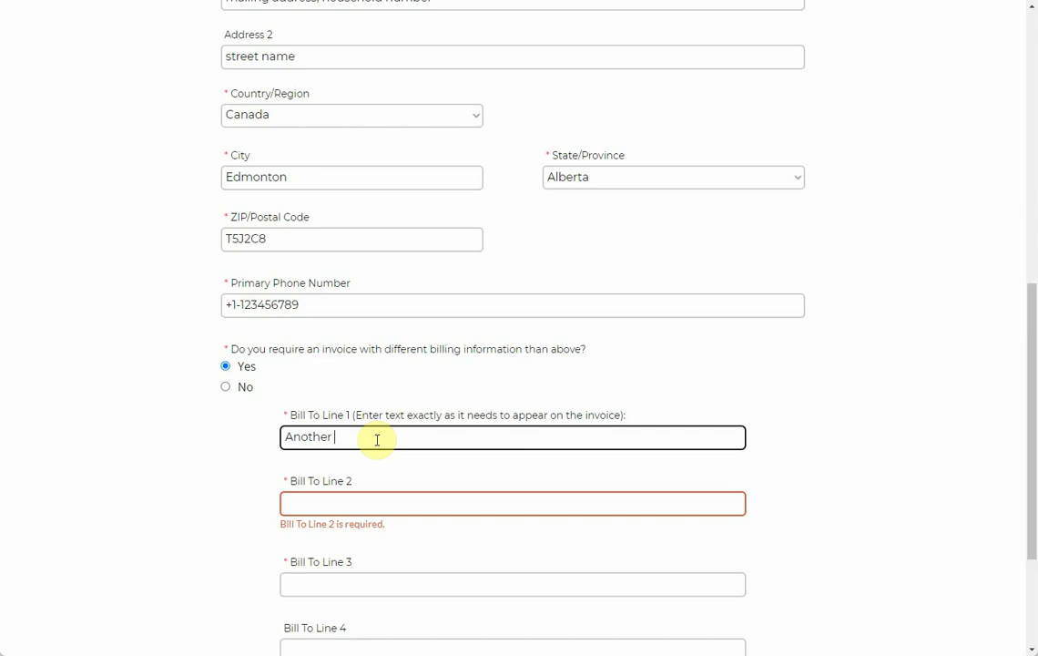
pyautogui.write(' Name')
pyautogui.press('Tab')
pyautogui.write('An')
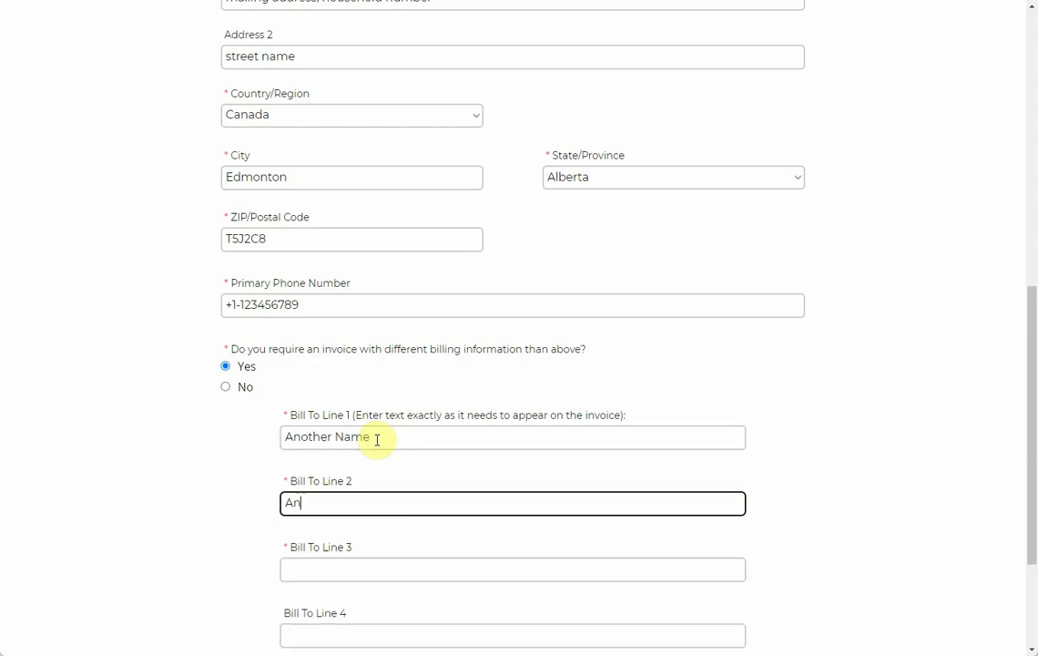
pyautogui.write('other Organization')
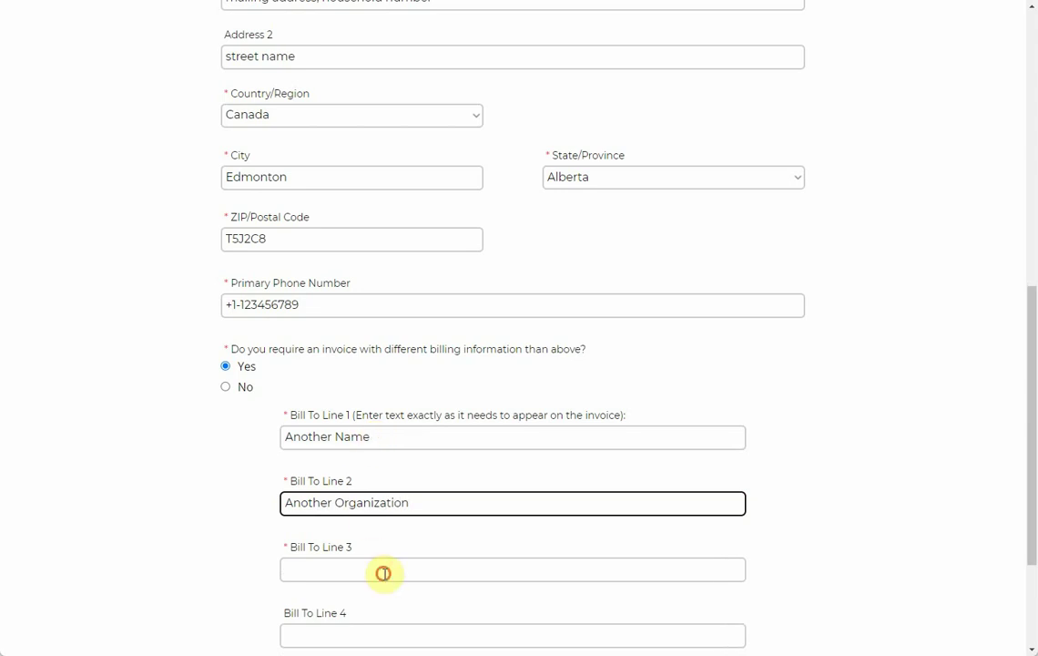
# Step: Fill Bill To lines 3–5 with Another Unit, Another City and Another Country
pyautogui.click(383, 571)
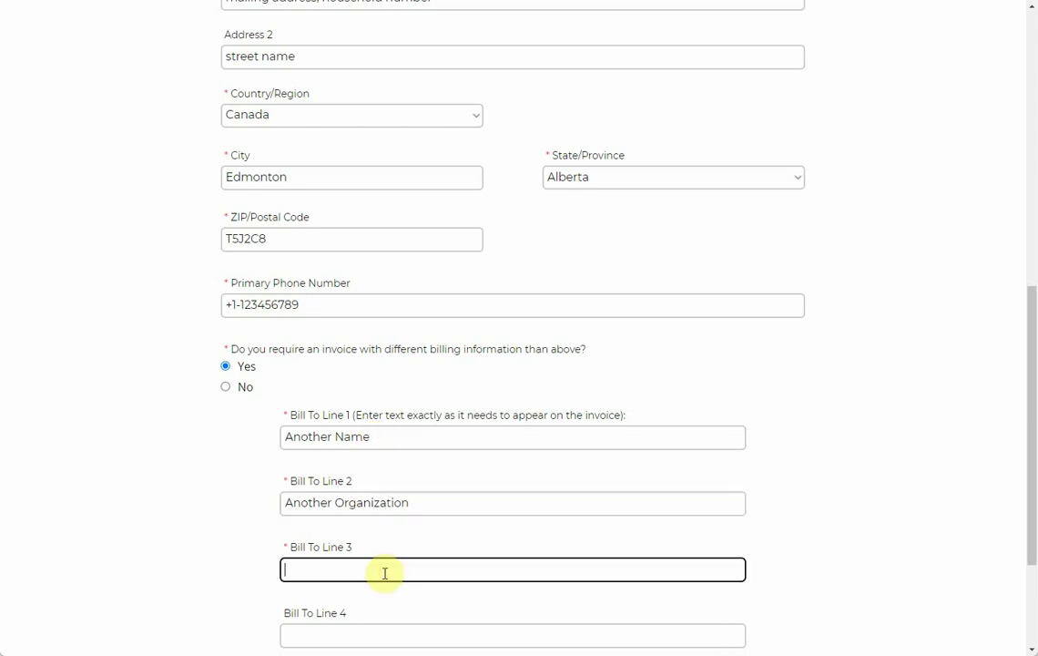
pyautogui.write('Another Unit')
pyautogui.scroll(-1, 369, 442)
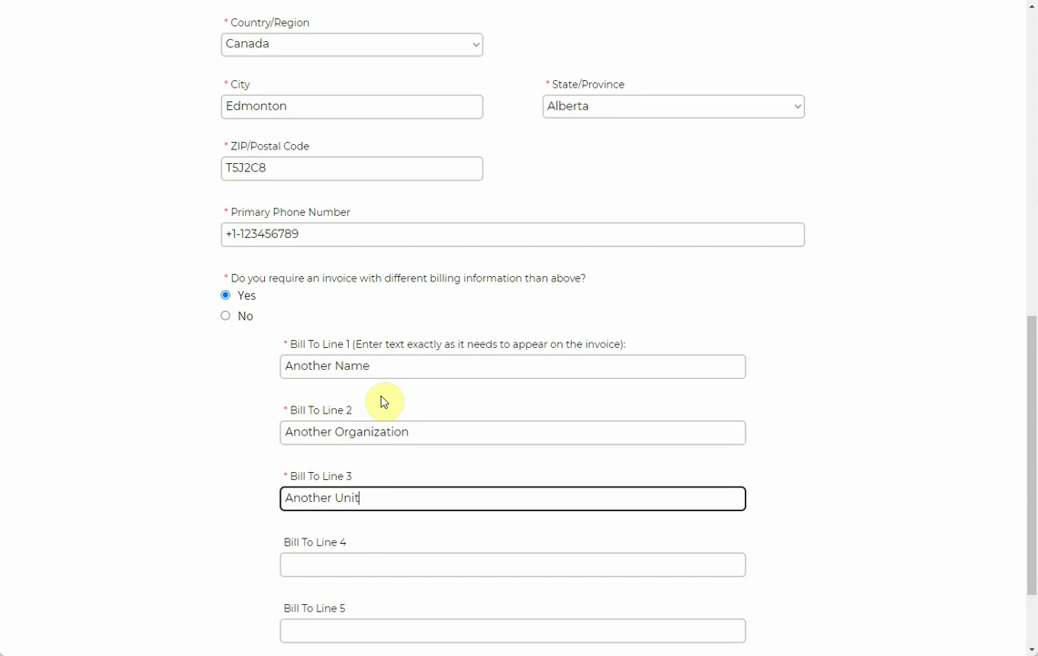
pyautogui.moveTo(359, 278); pyautogui.dragTo(483, 278)
pyautogui.moveTo(321, 278); pyautogui.dragTo(523, 278)
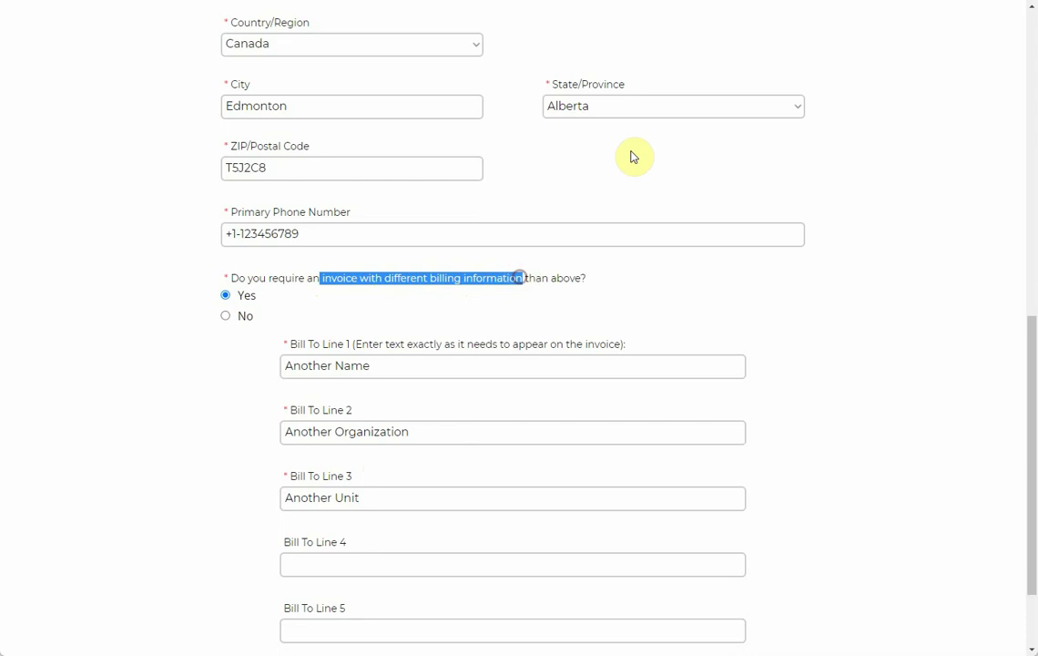
pyautogui.scroll(-2, 711, 403)
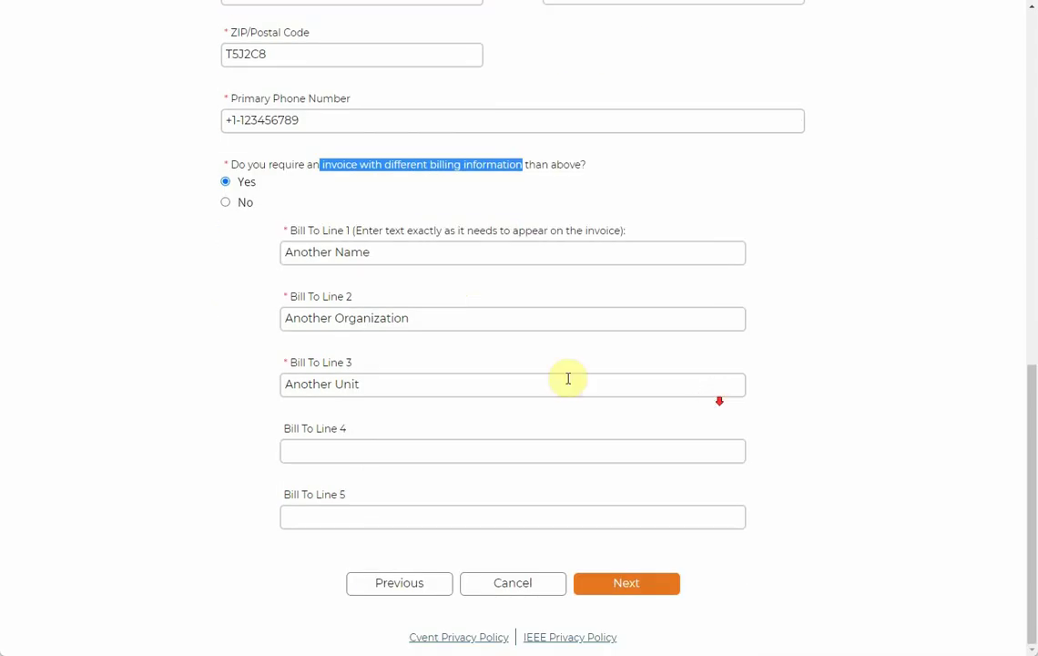
pyautogui.click(344, 451)
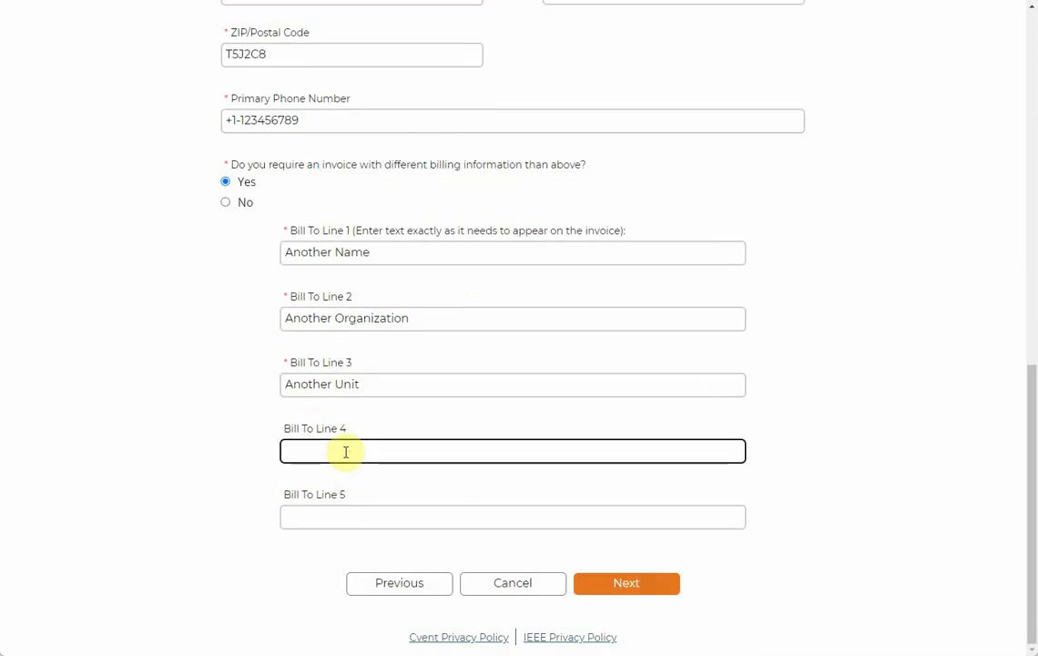
pyautogui.write('Another C')
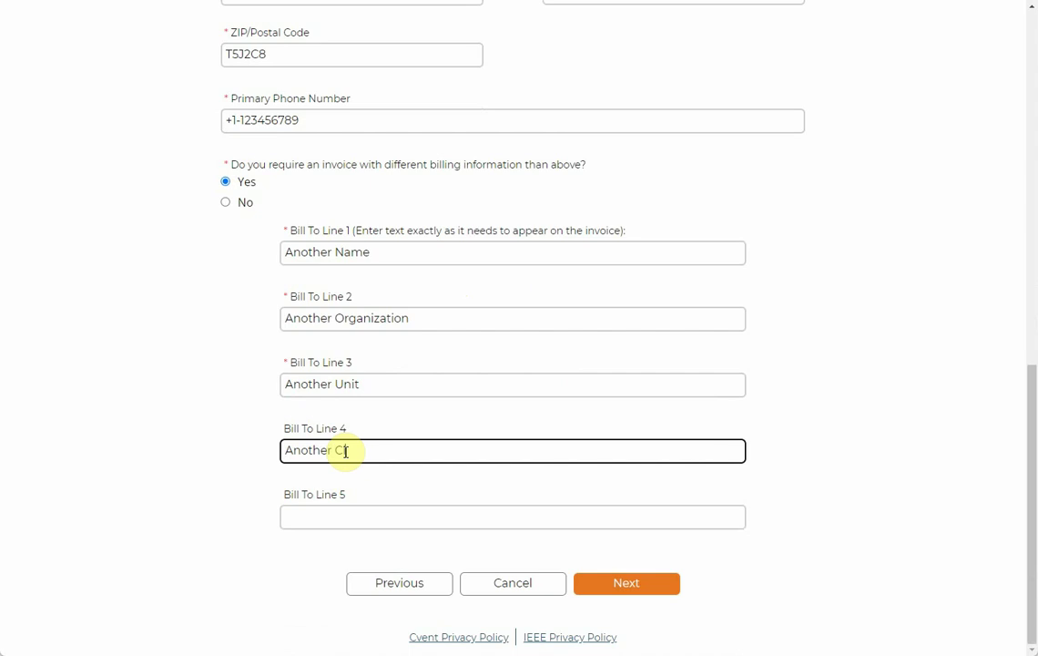
pyautogui.write('ity')
pyautogui.press('Tab')
pyautogui.write('Ano')
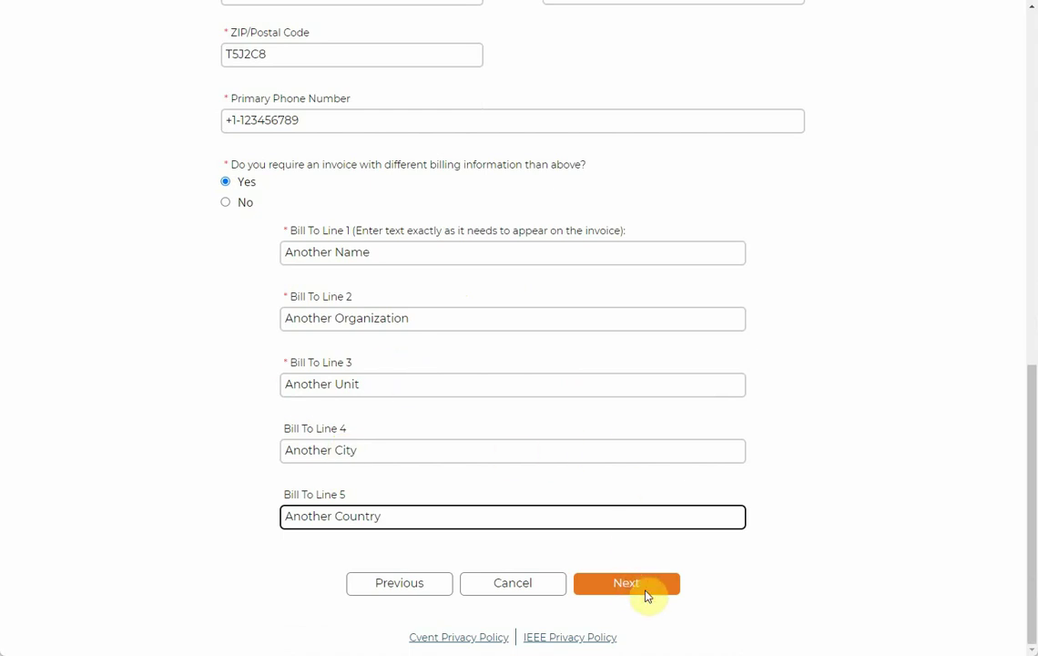
# Step: Submit billing, mark special needs, and describe them as 'I have a special need, i.e., xyz.'
pyautogui.click(647, 596)
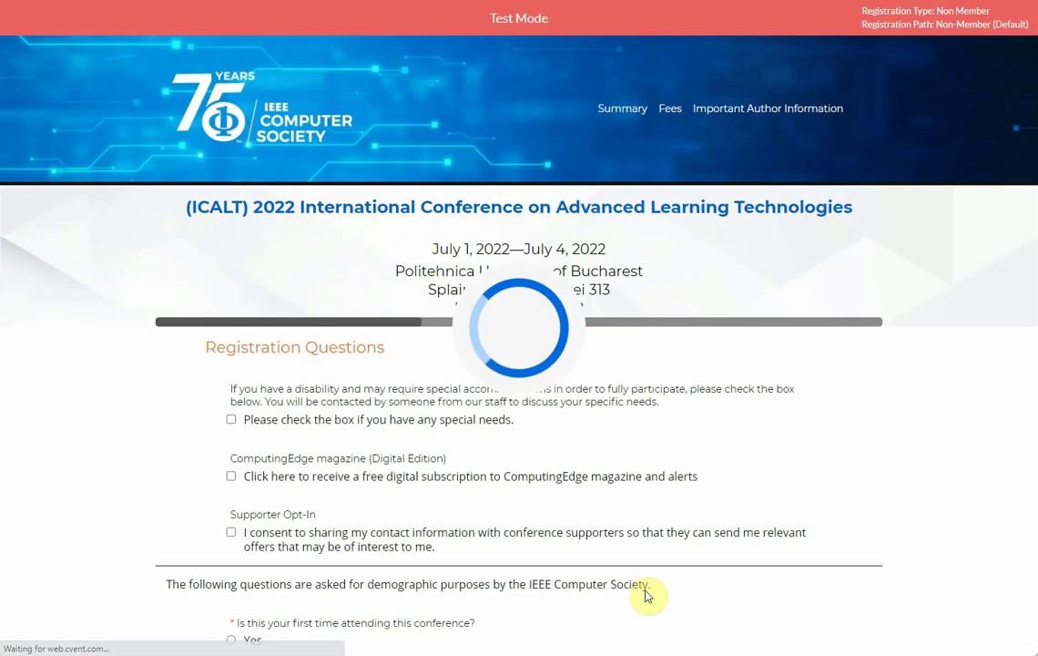
pyautogui.scroll(-2, 439, 335)
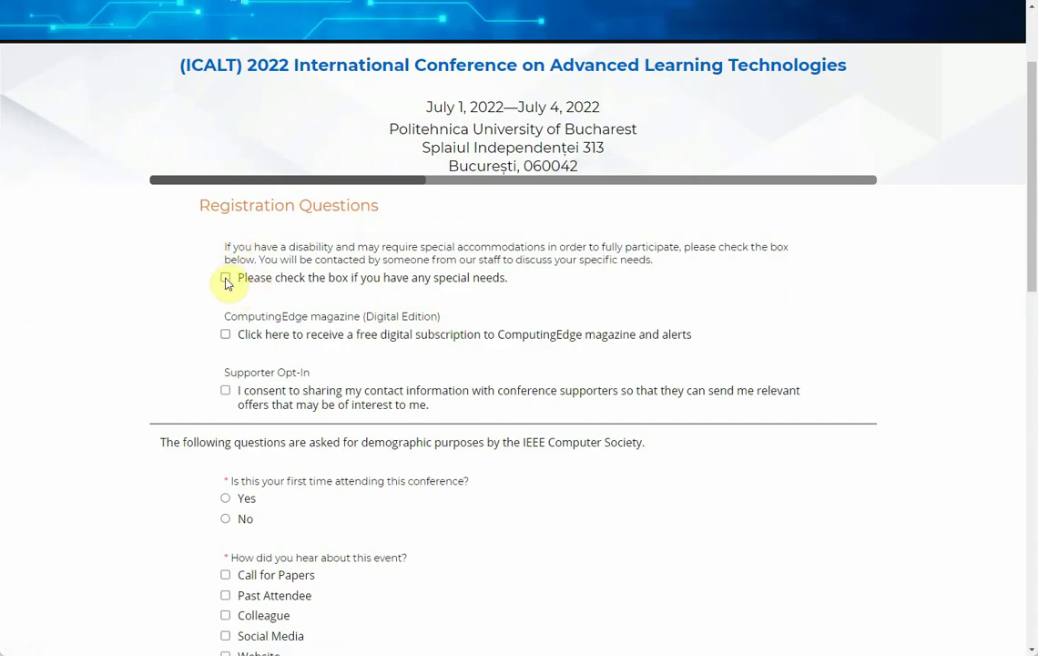
pyautogui.moveTo(500, 278); pyautogui.dragTo(364, 279)
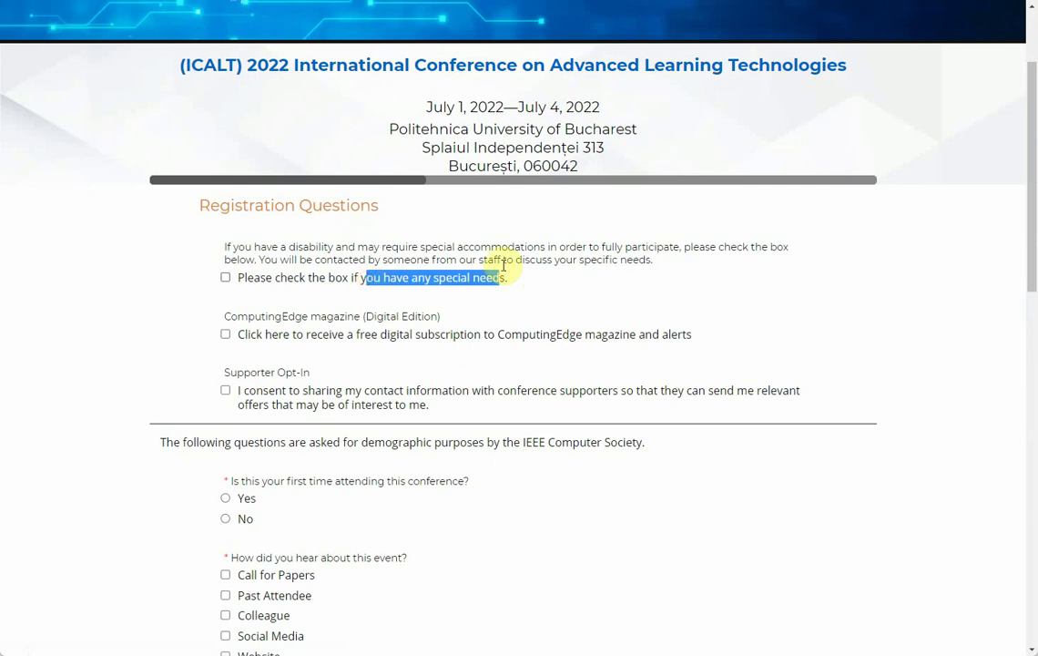
pyautogui.click(226, 279)
pyautogui.click(352, 339)
pyautogui.write('adad')
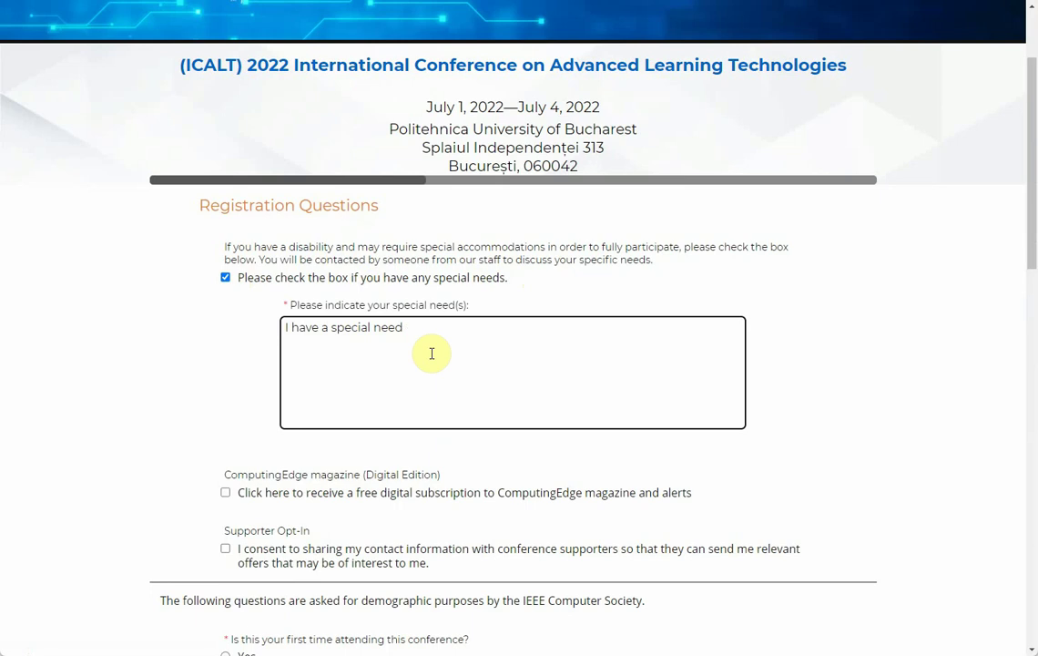
pyautogui.write('.')
pyautogui.scroll(-3, 431, 353)
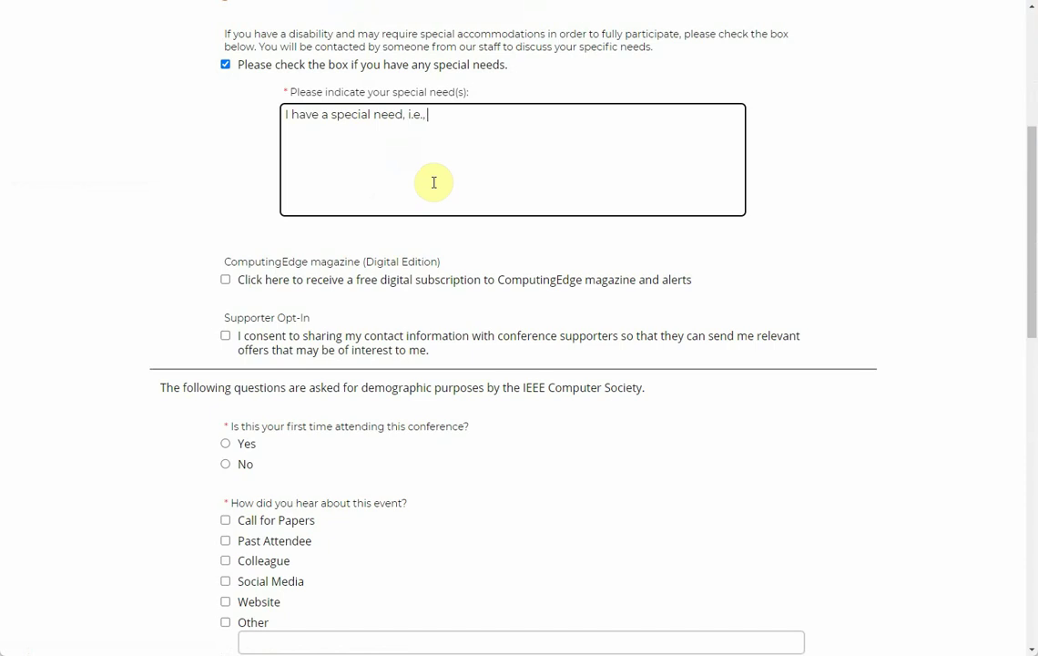
pyautogui.write('.')
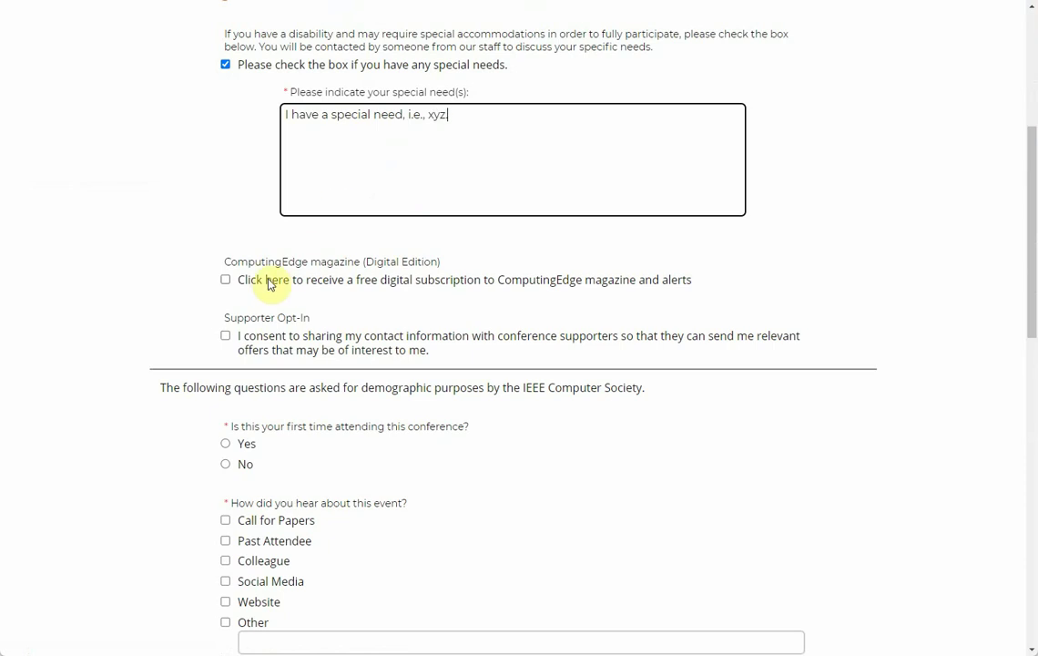
pyautogui.press('BackSpace')
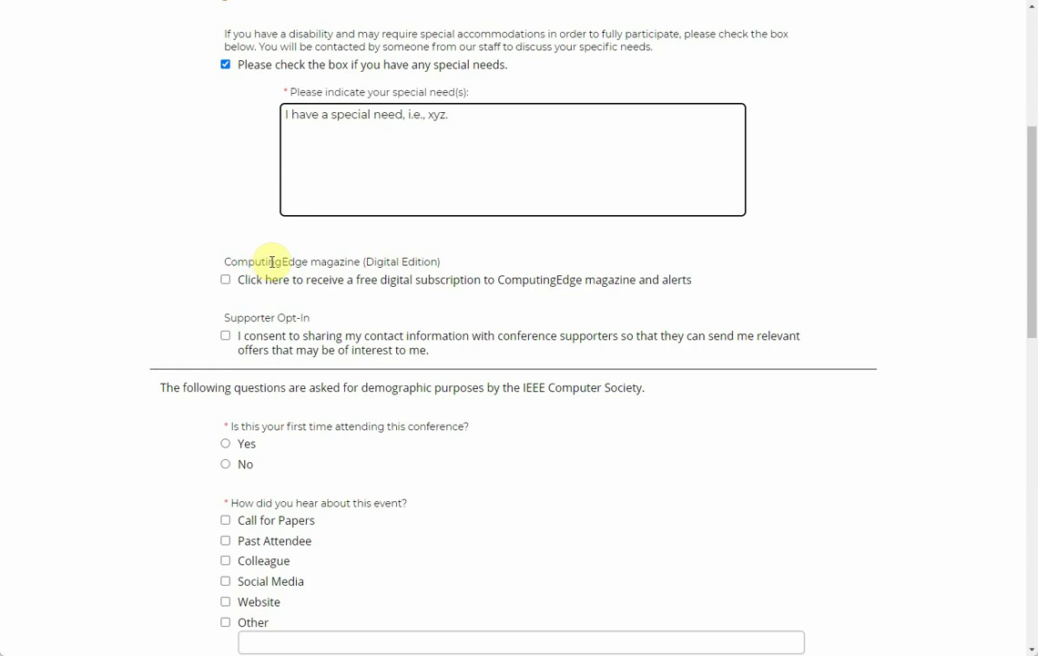
pyautogui.press('BackSpace')
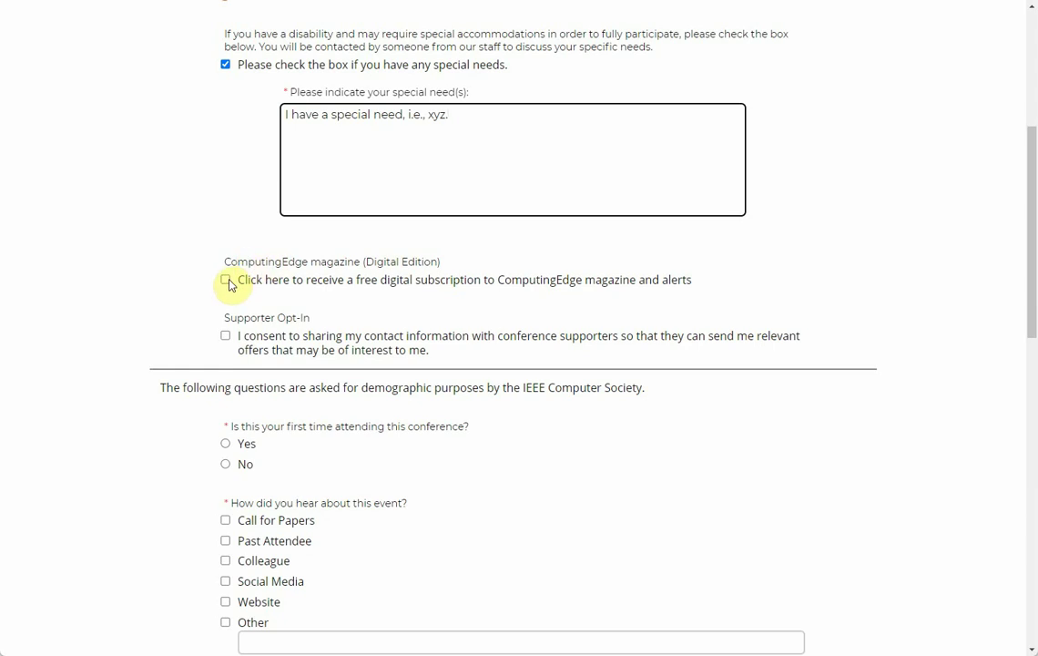
pyautogui.moveTo(364, 287); pyautogui.dragTo(405, 282)
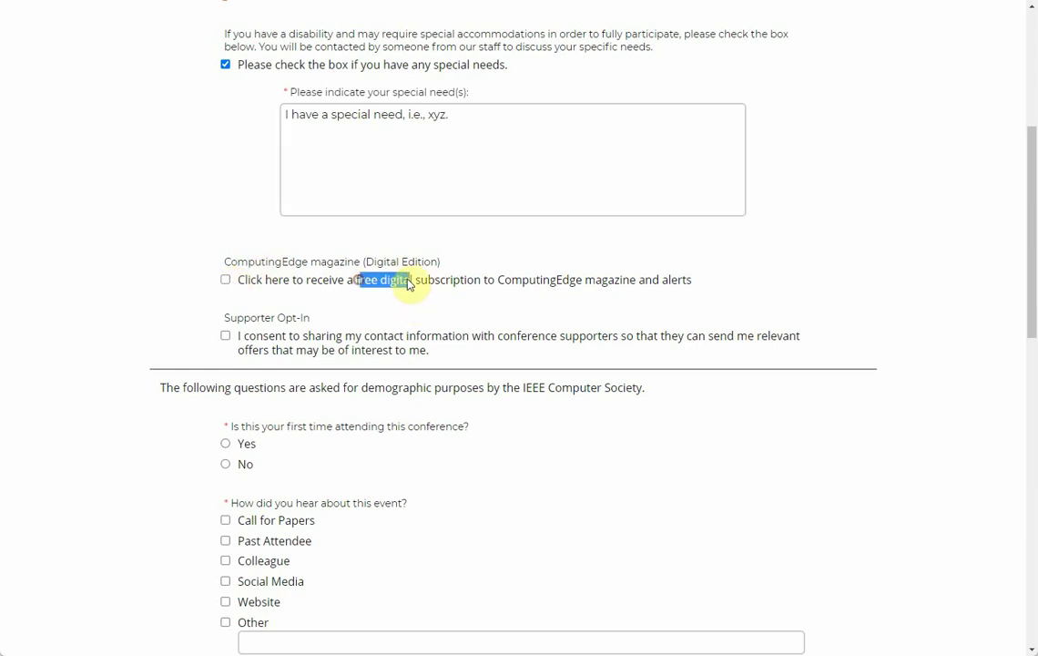
# Step: Tick the free ComputingEdge subscription and leave Supporter Opt-In unchecked
pyautogui.click(242, 285)
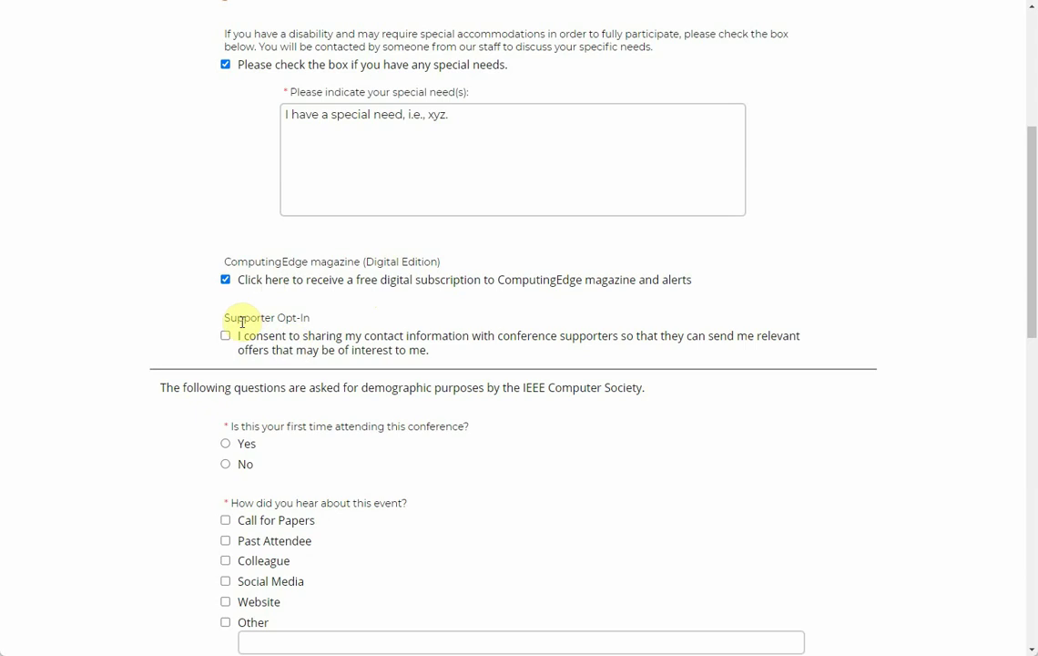
pyautogui.moveTo(256, 341); pyautogui.dragTo(788, 353)
pyautogui.click(357, 340)
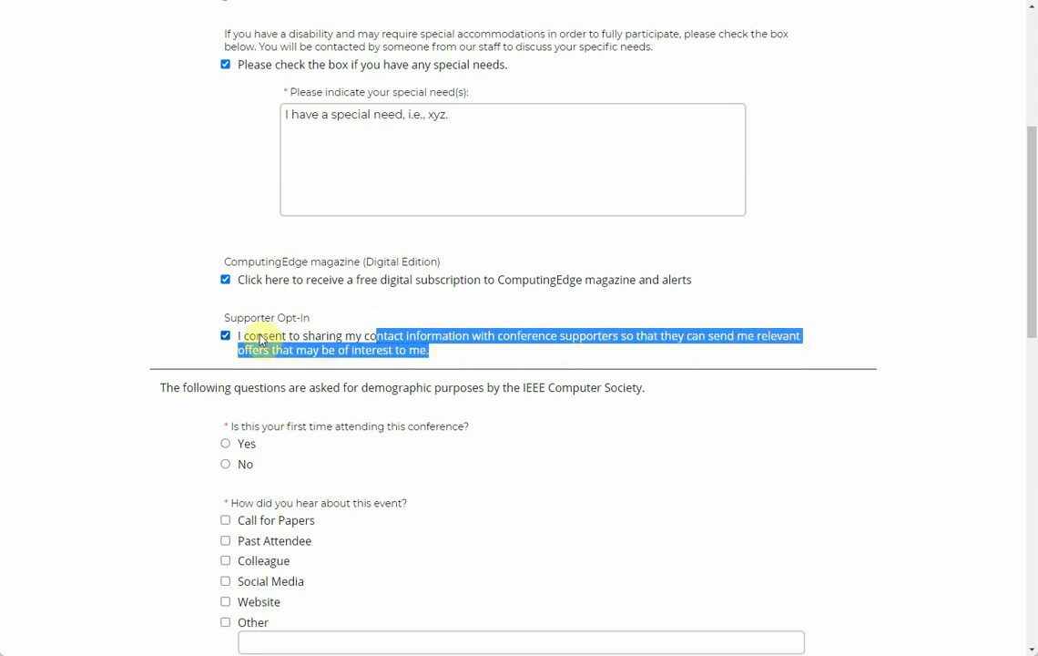
pyautogui.click(378, 349)
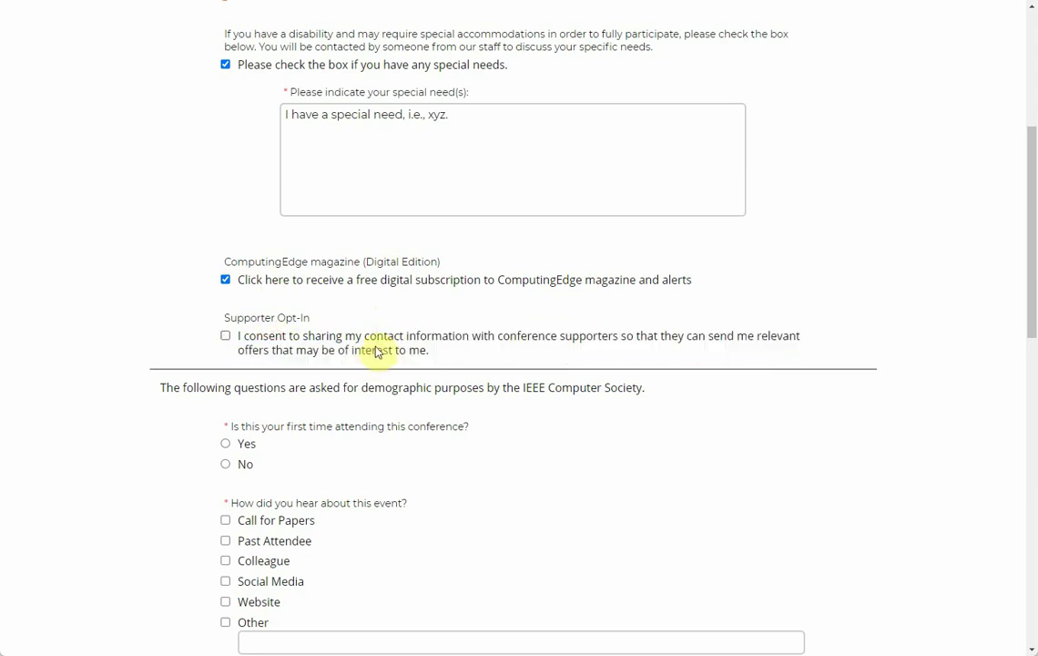
pyautogui.click(226, 335)
pyautogui.click(226, 335)
# Step: Answer Yes to first-time attendance and tick Colleague, Website and Social Media as how you heard
pyautogui.scroll(-1, 462, 425)
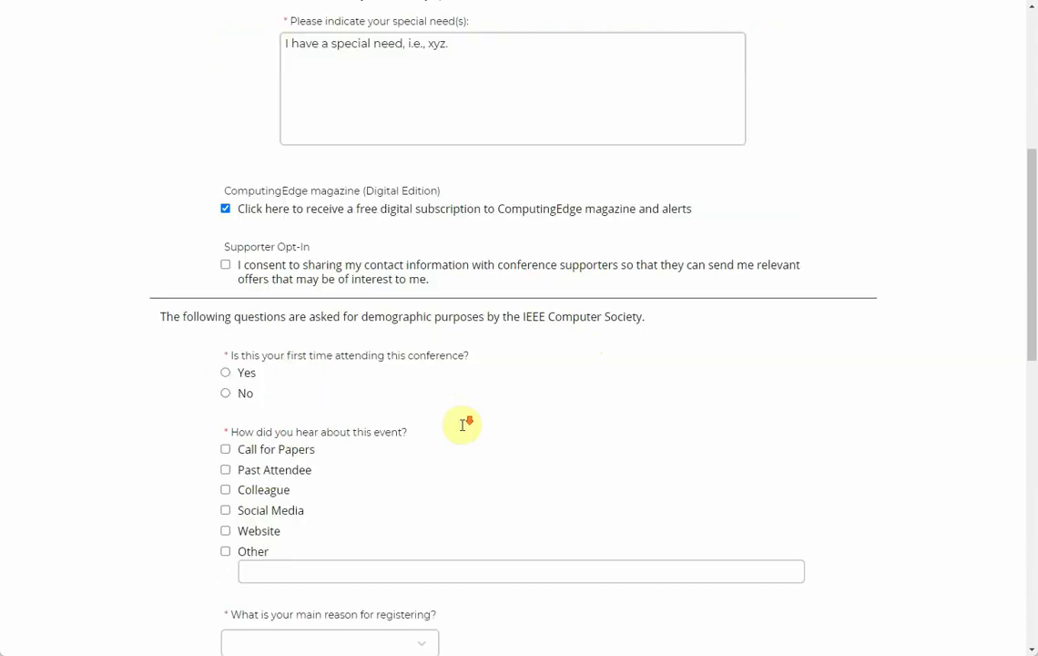
pyautogui.scroll(-1, 463, 424)
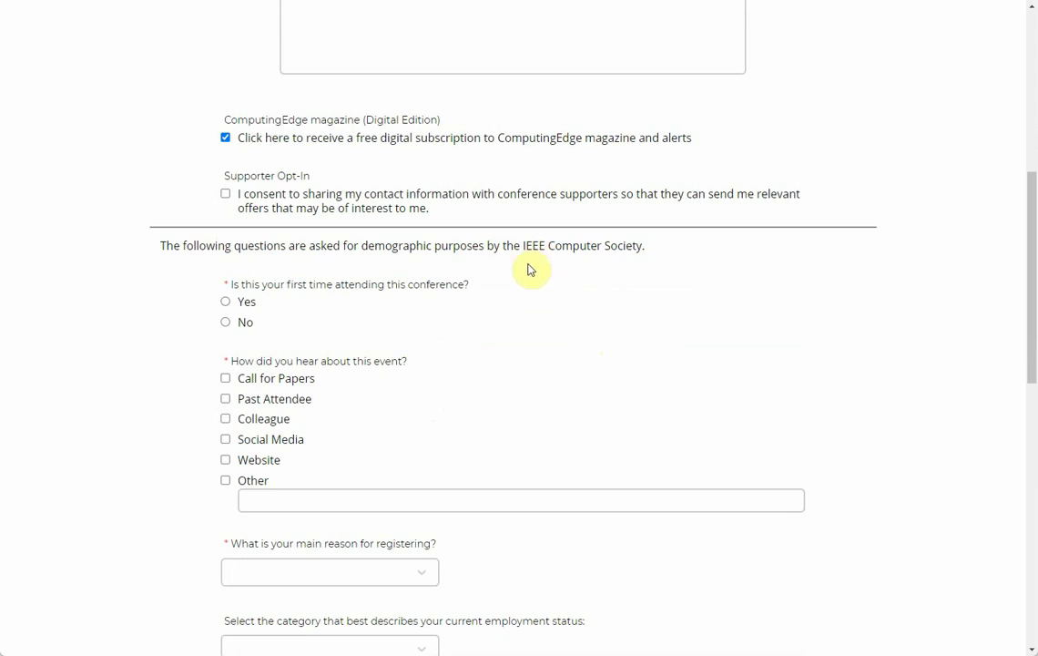
pyautogui.moveTo(524, 245); pyautogui.dragTo(627, 244)
pyautogui.scroll(-1, 581, 263)
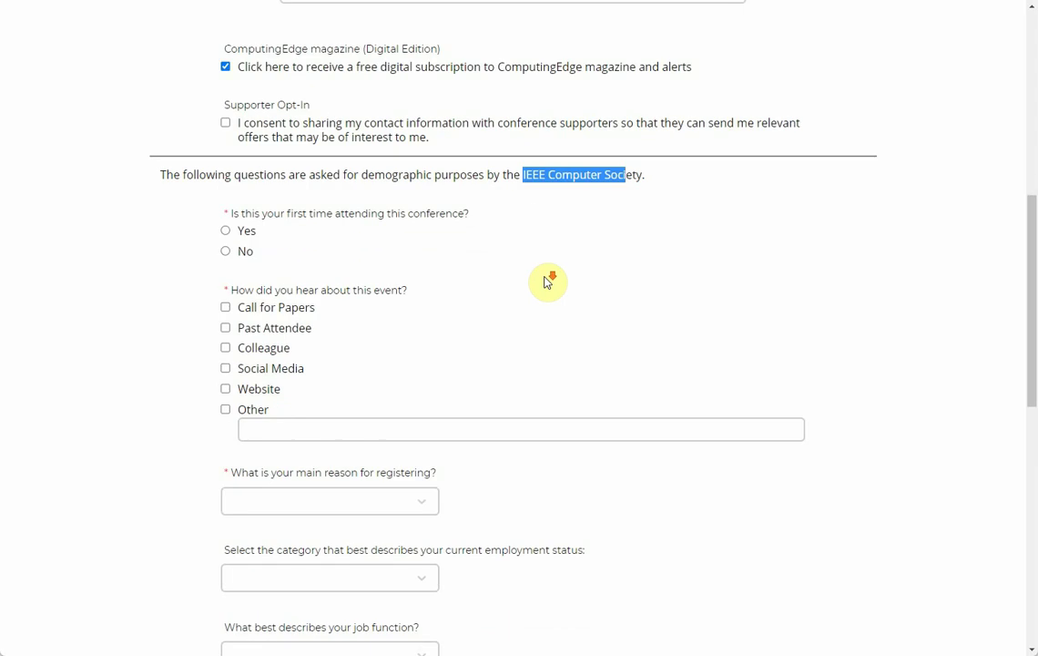
pyautogui.click(225, 232)
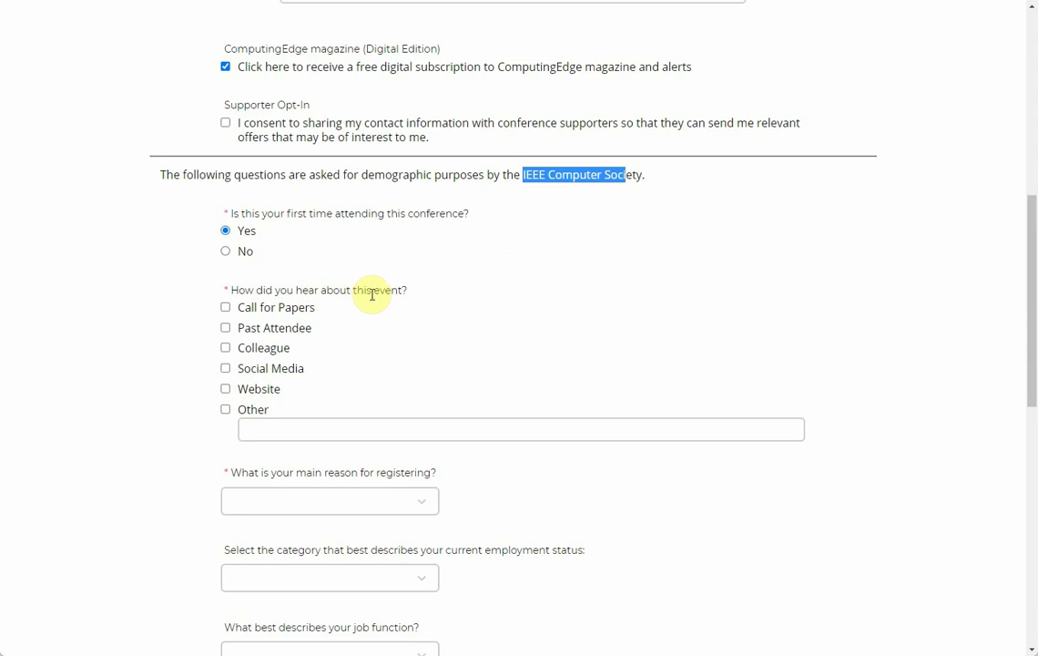
pyautogui.click(225, 350)
pyautogui.click(225, 389)
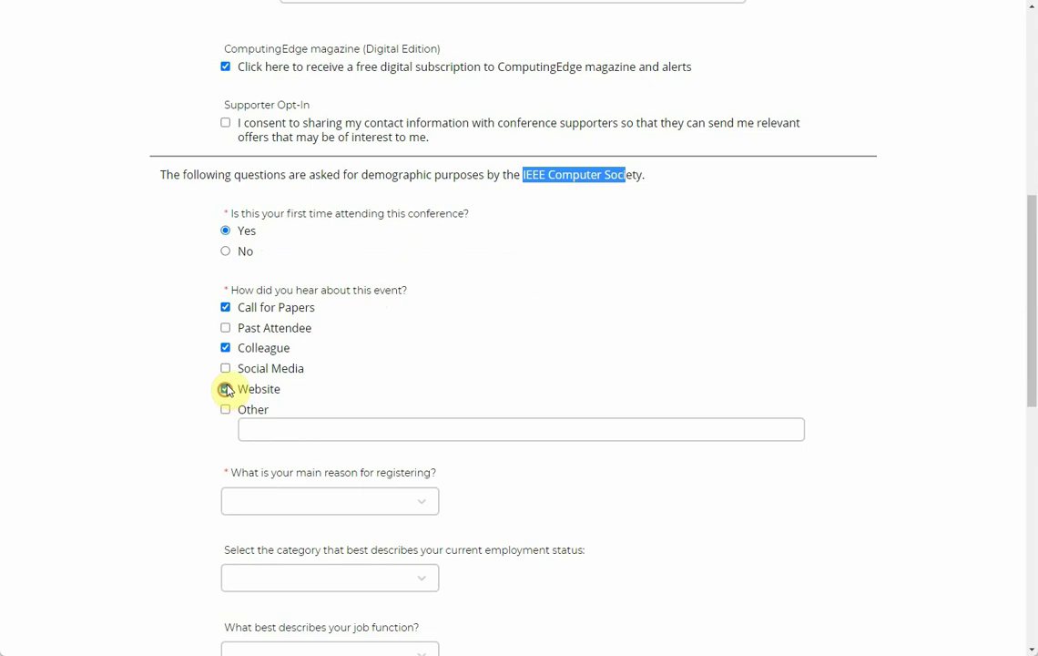
pyautogui.click(225, 368)
pyautogui.scroll(-1, 456, 383)
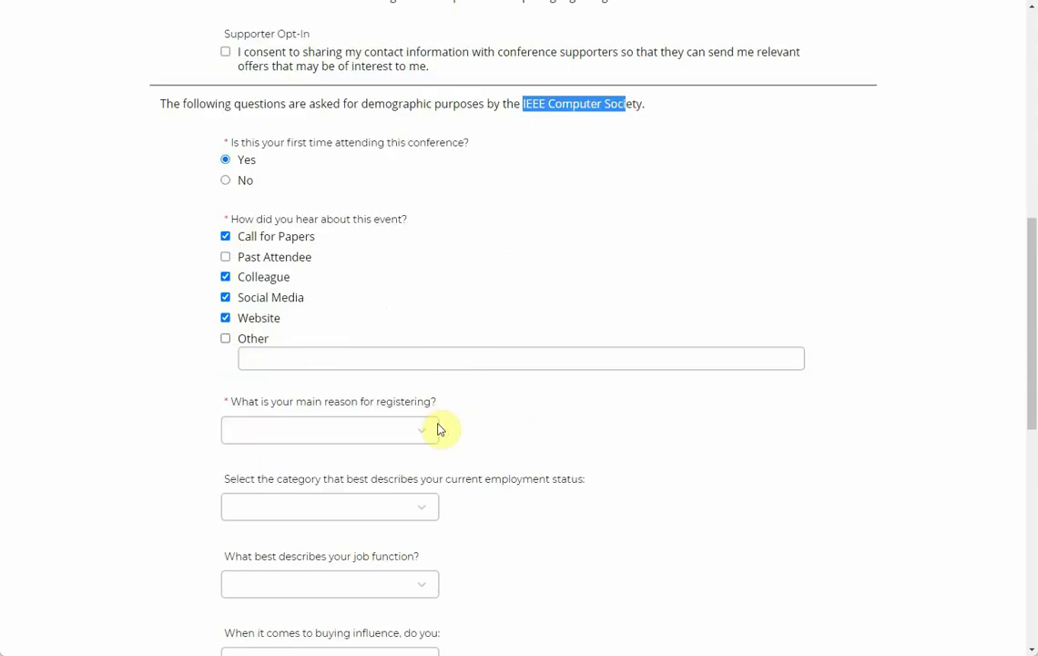
pyautogui.scroll(-1, 473, 424)
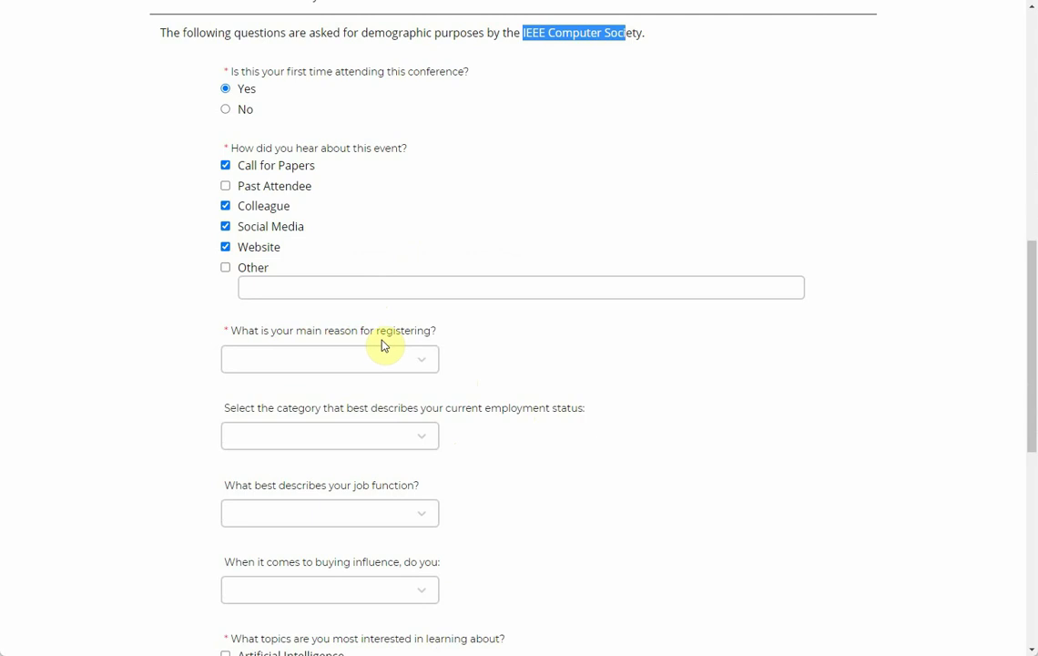
pyautogui.click(420, 360)
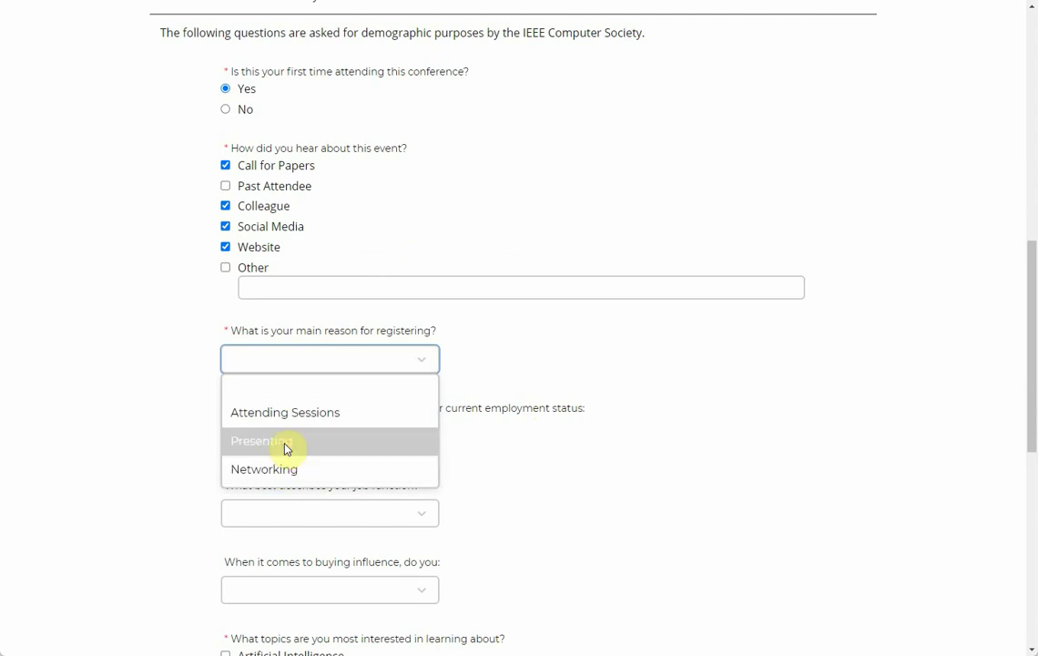
# Step: Set reason Presenting, employment Educational institution, job function Dean/Professor/Instructor
pyautogui.click(284, 446)
pyautogui.scroll(-3, 569, 438)
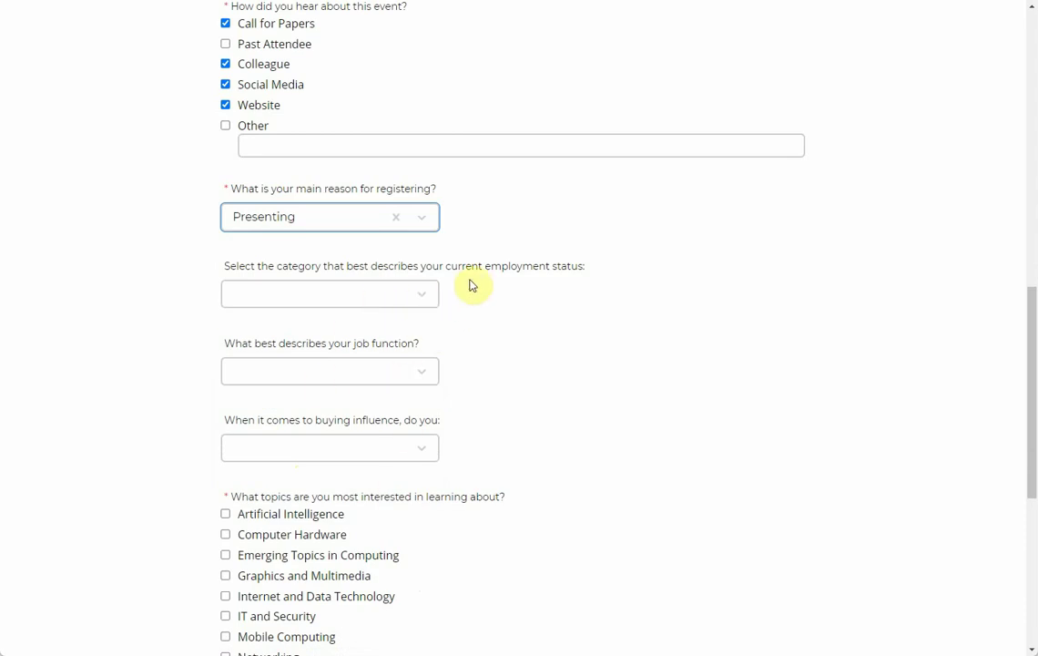
pyautogui.click(425, 297)
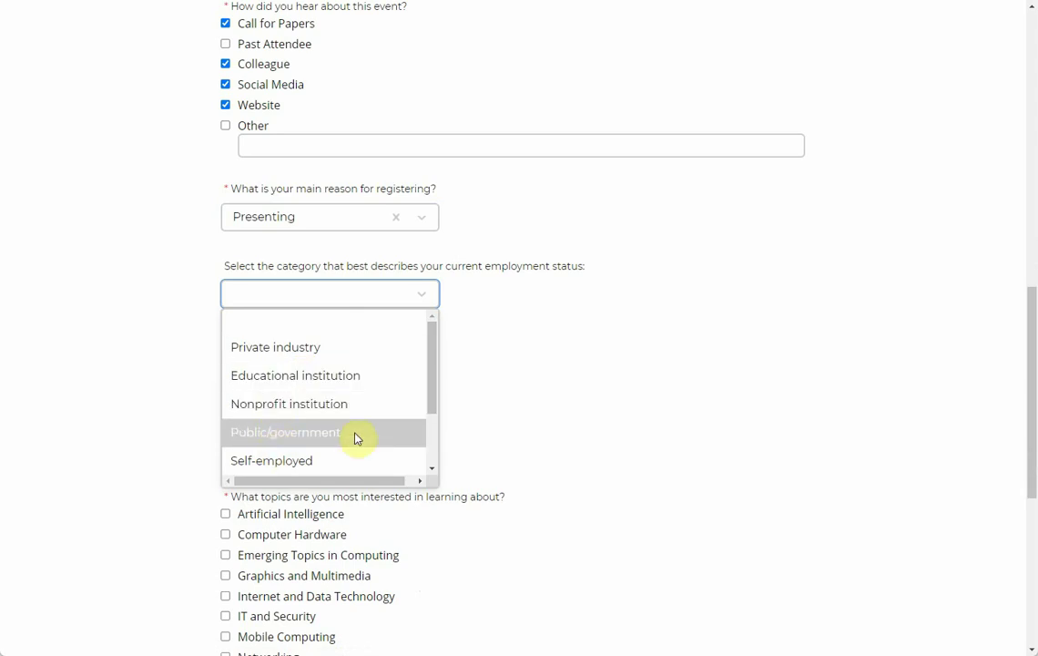
pyautogui.moveTo(431, 417); pyautogui.dragTo(430, 394)
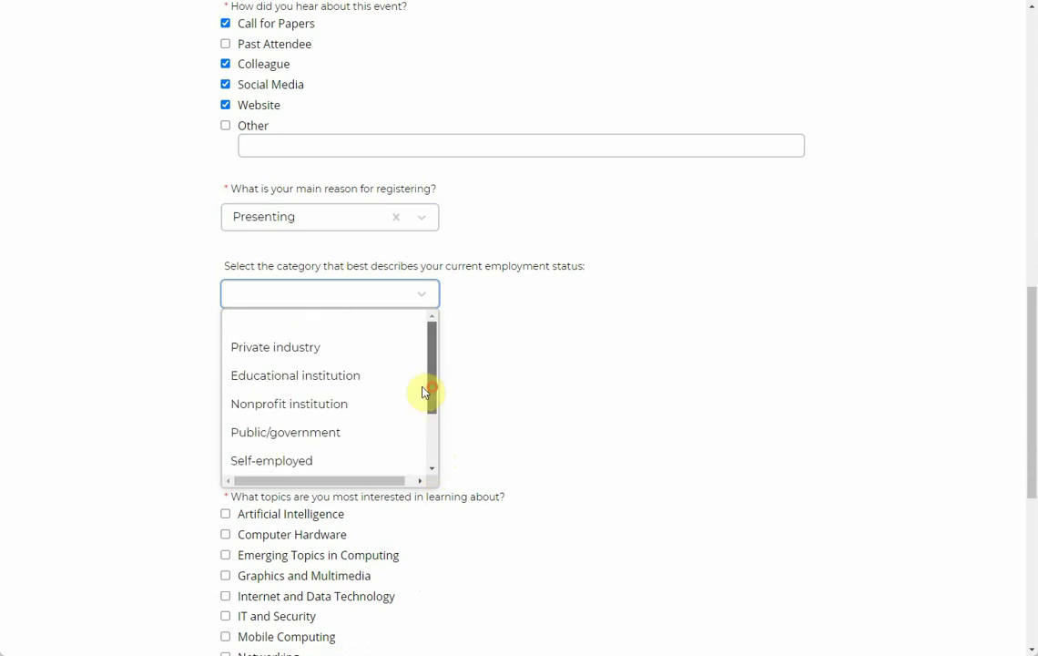
pyautogui.click(296, 381)
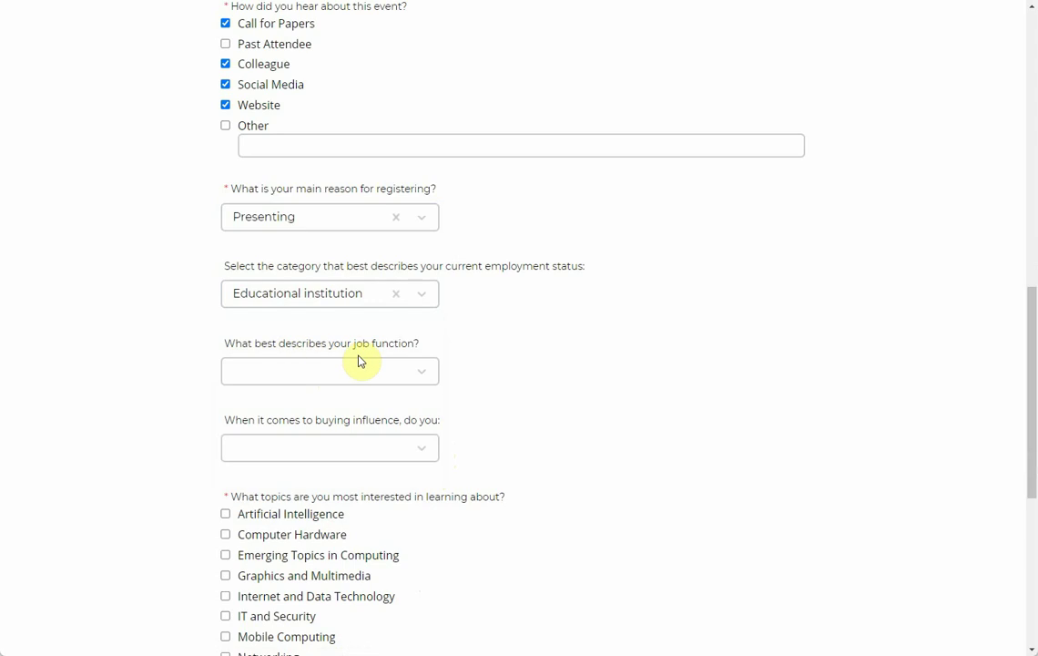
pyautogui.click(428, 381)
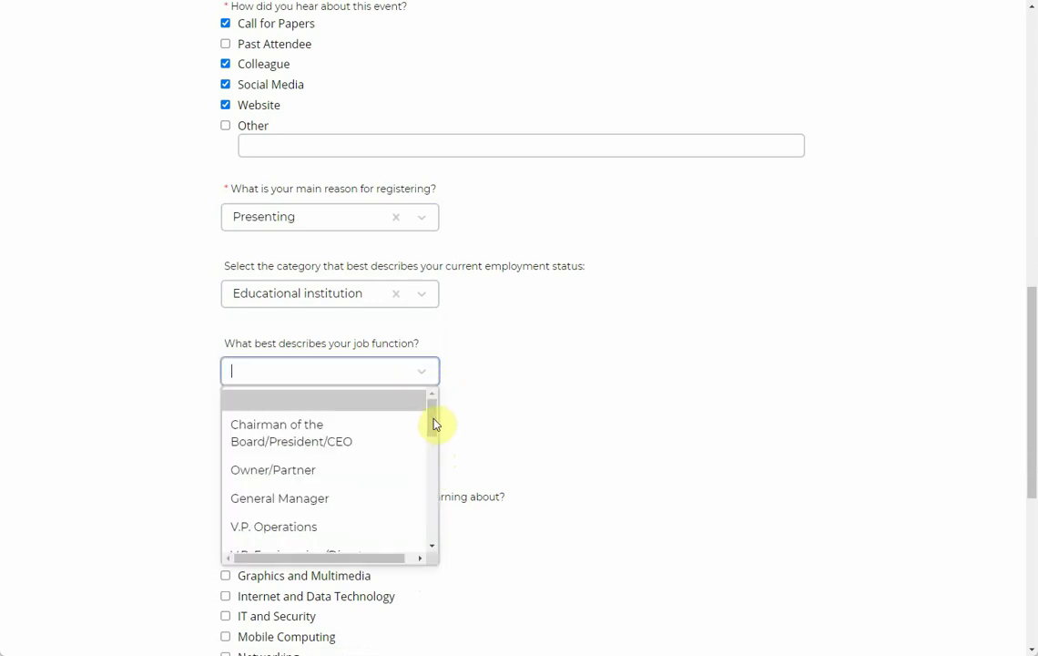
pyautogui.moveTo(431, 422); pyautogui.dragTo(419, 460)
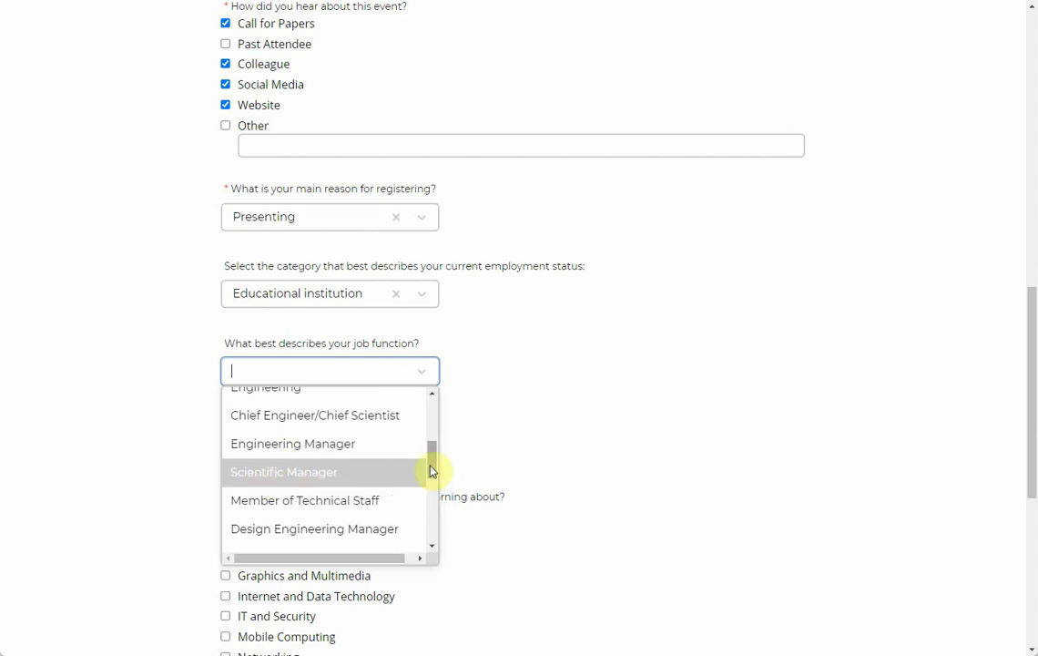
pyautogui.moveTo(429, 472); pyautogui.dragTo(424, 514)
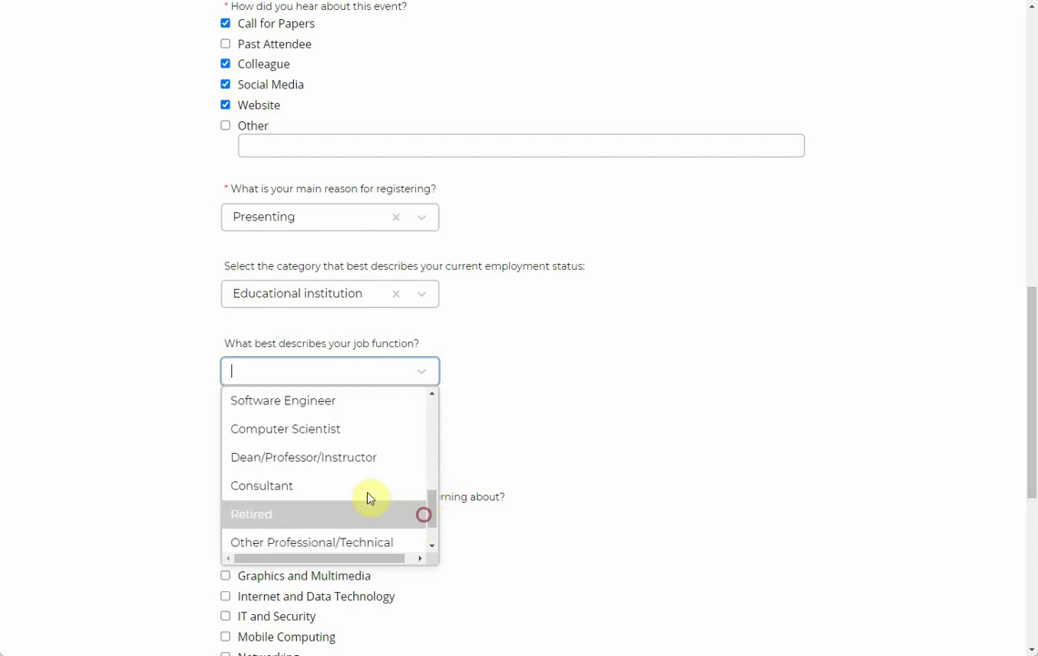
pyautogui.click(297, 467)
# Step: Leave buying influence unanswered and pick Artificial Intelligence, IT and Security, Mobile Computing topics
pyautogui.scroll(-1, 428, 433)
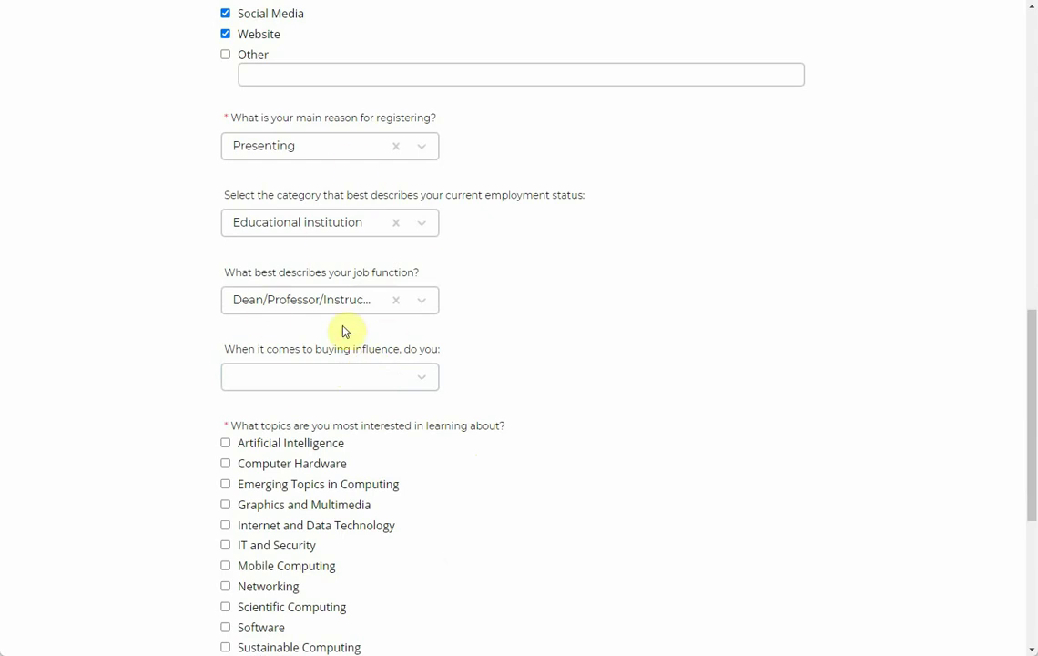
pyautogui.click(431, 382)
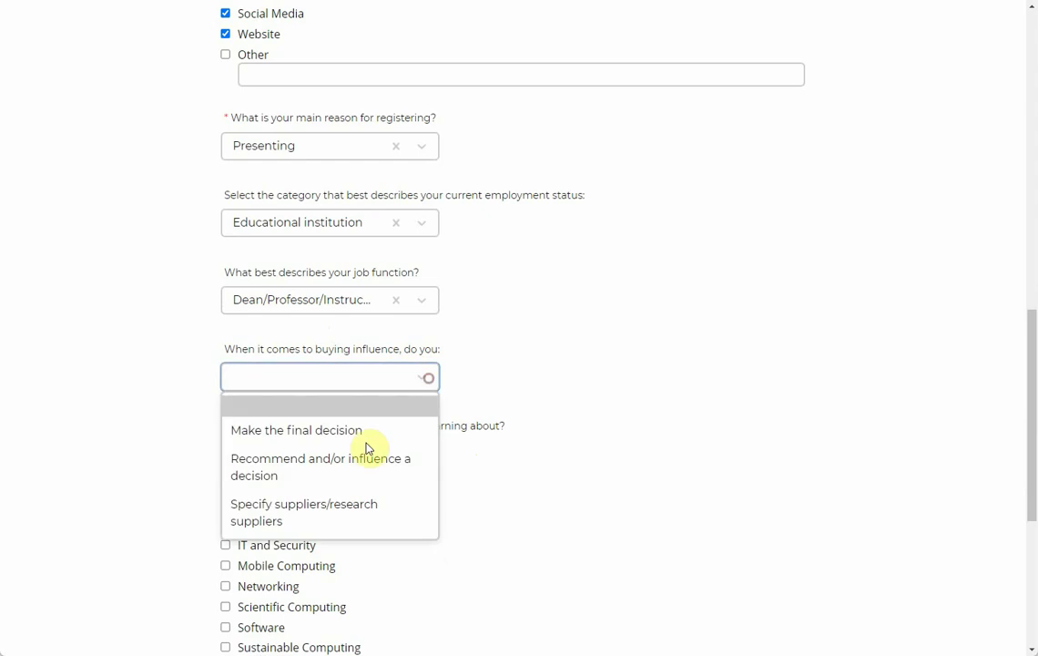
pyautogui.click(555, 365)
pyautogui.click(424, 377)
pyautogui.click(426, 378)
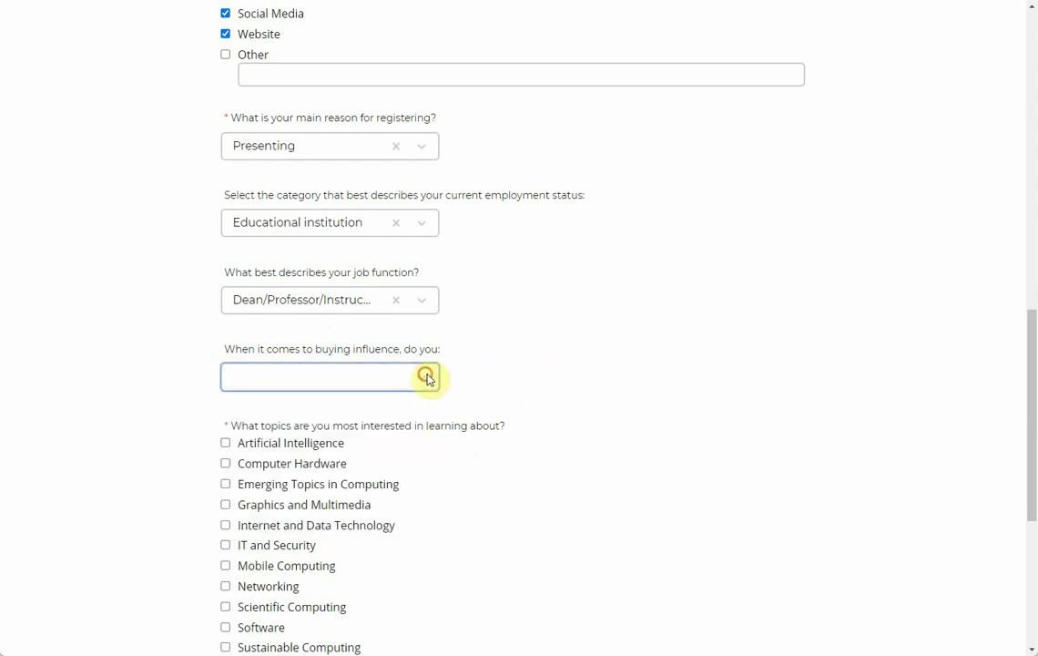
pyautogui.click(534, 390)
pyautogui.scroll(-2, 547, 392)
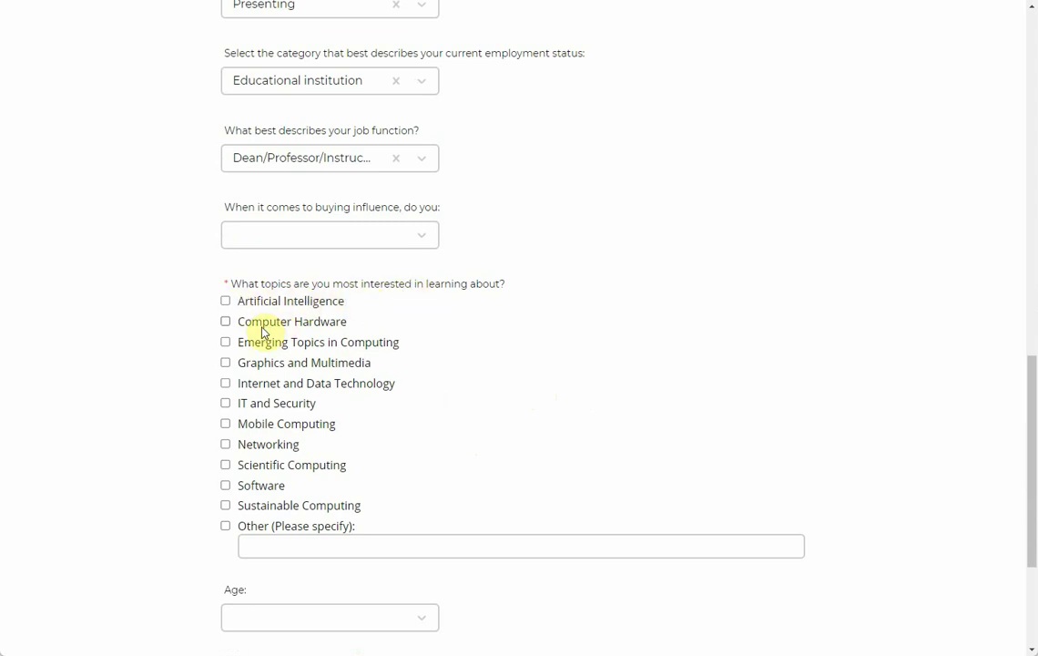
pyautogui.click(226, 305)
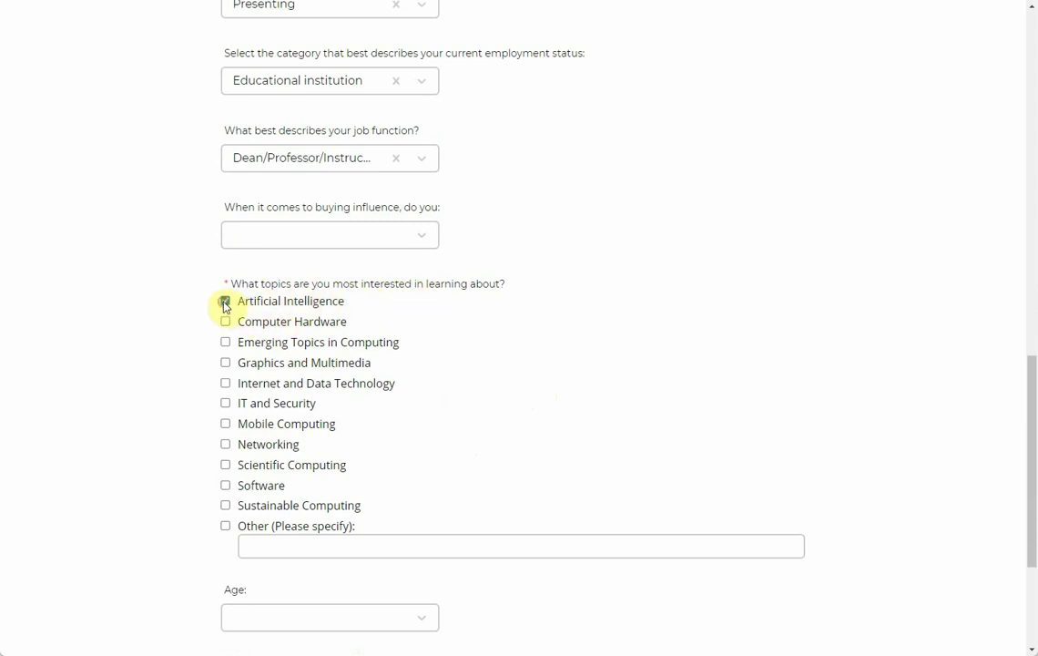
pyautogui.click(226, 404)
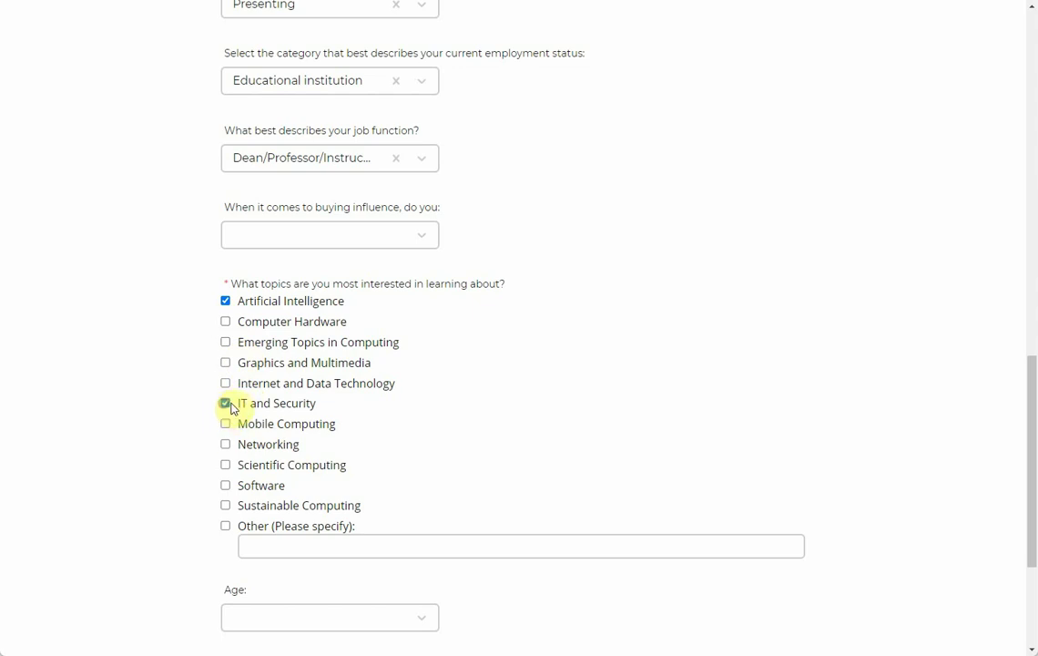
pyautogui.click(225, 423)
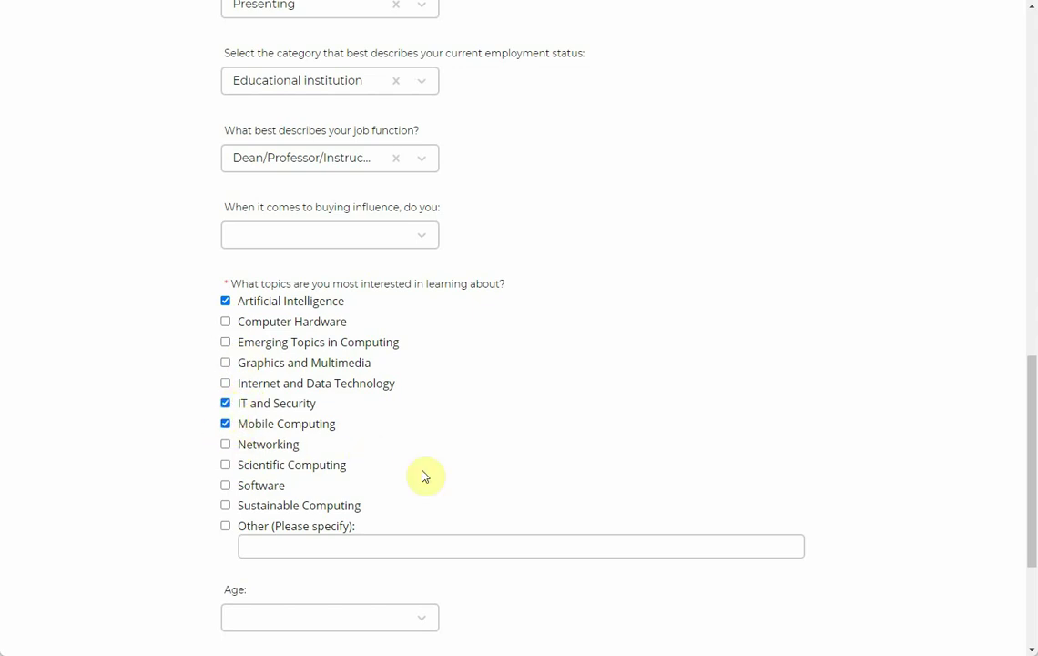
# Step: Choose age range 39-58 and gender Male, then submit the survey
pyautogui.scroll(-2, 475, 501)
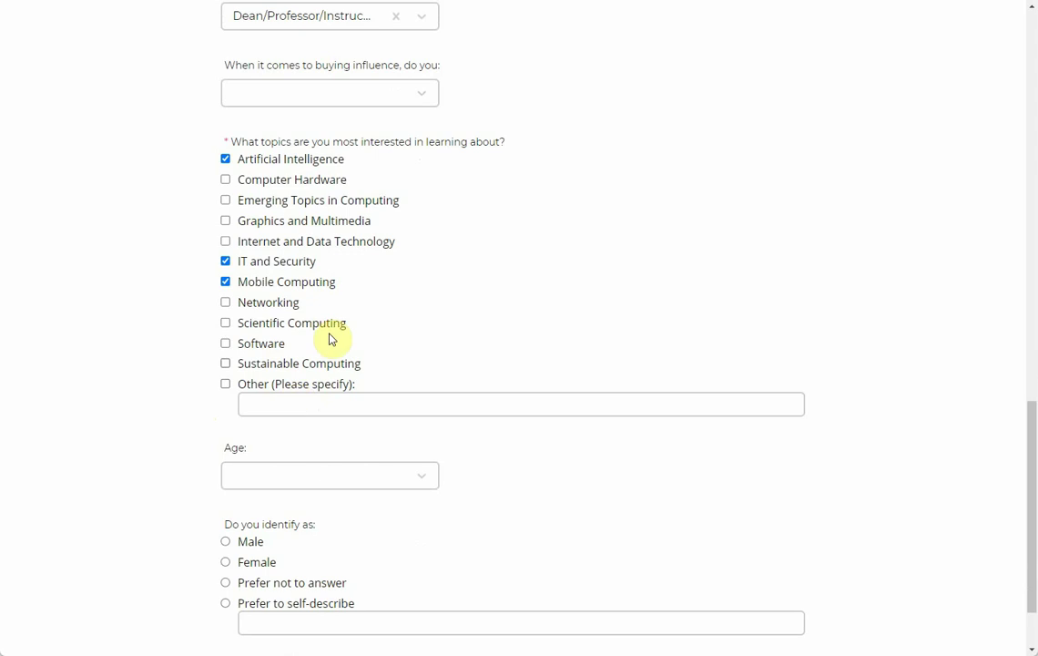
pyautogui.scroll(-2, 510, 486)
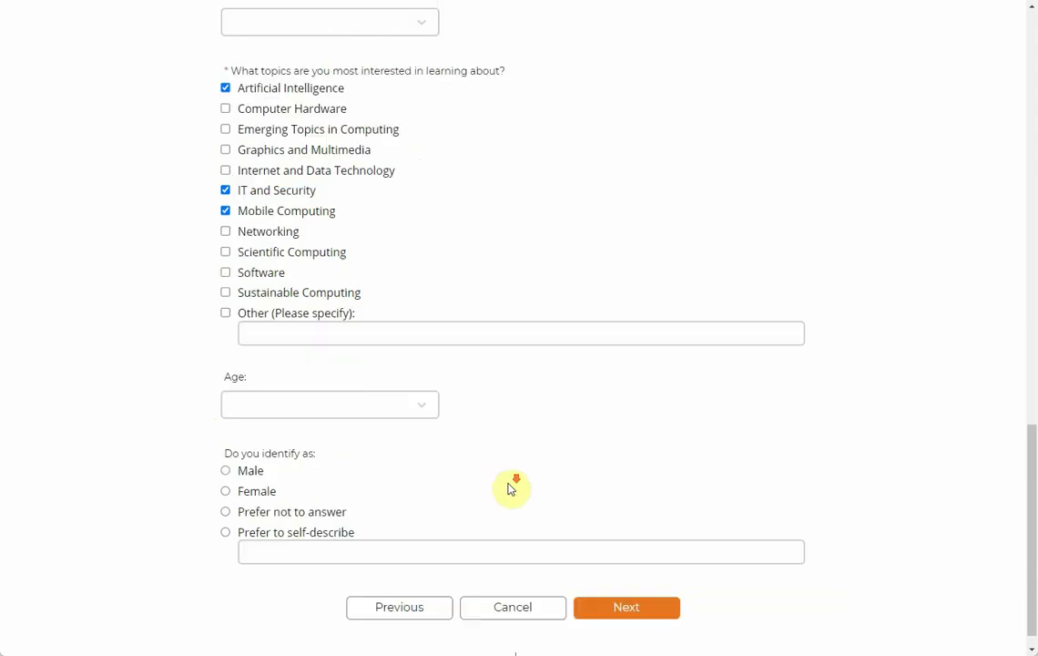
pyautogui.click(416, 385)
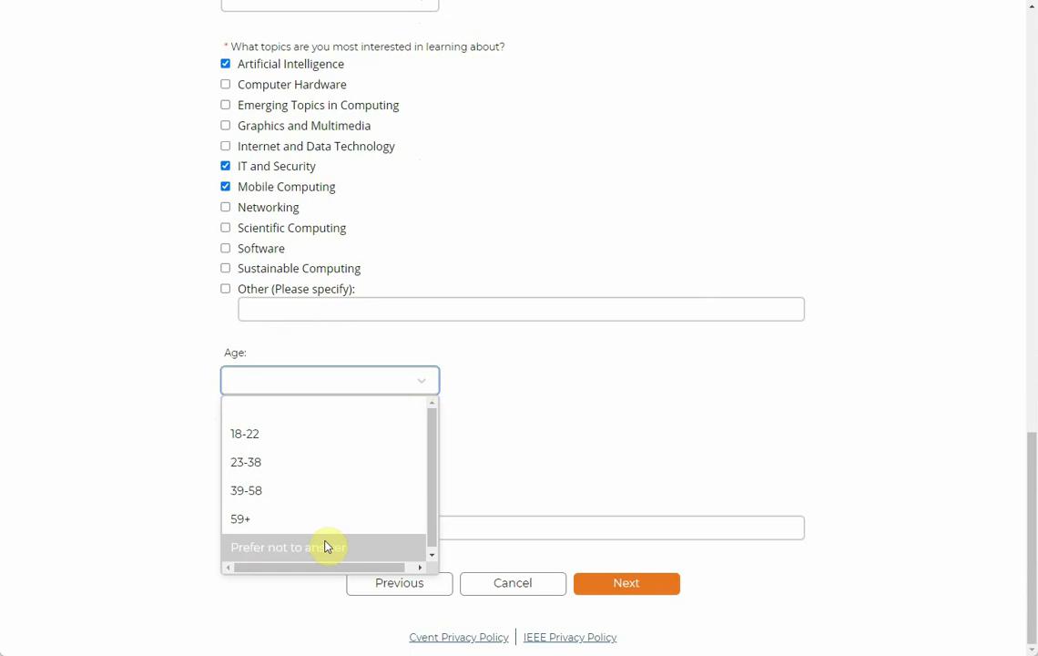
pyautogui.click(299, 489)
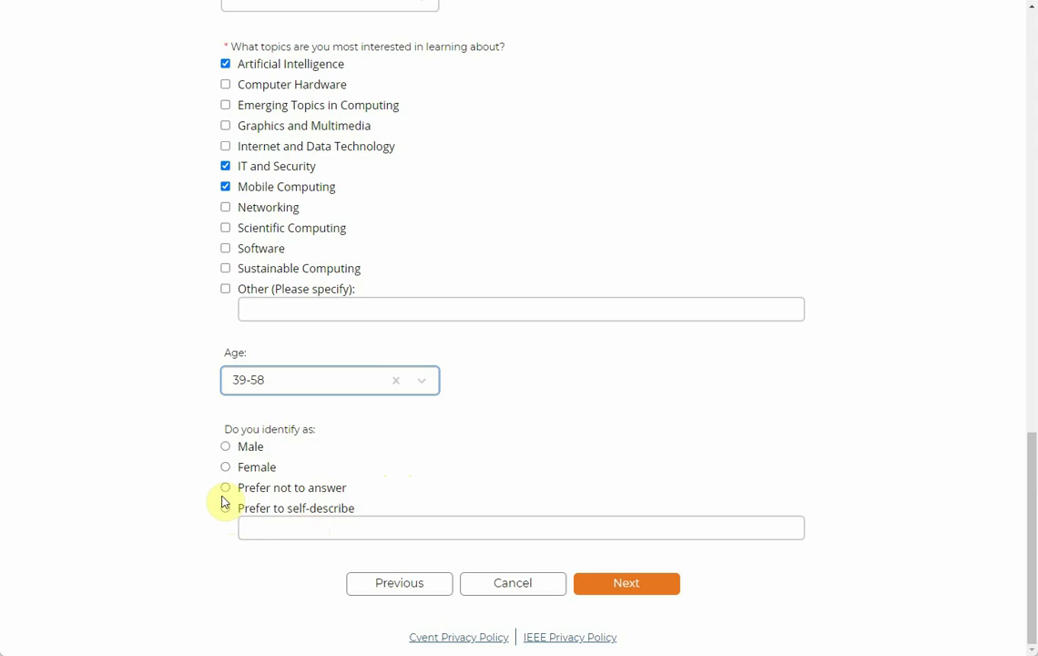
pyautogui.click(226, 446)
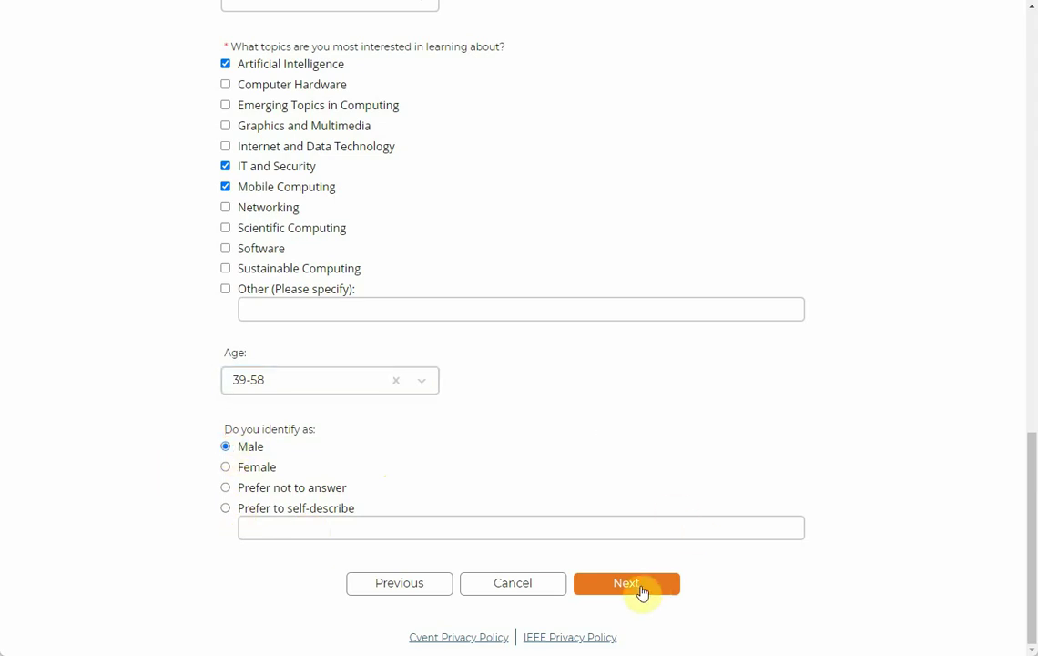
pyautogui.click(641, 591)
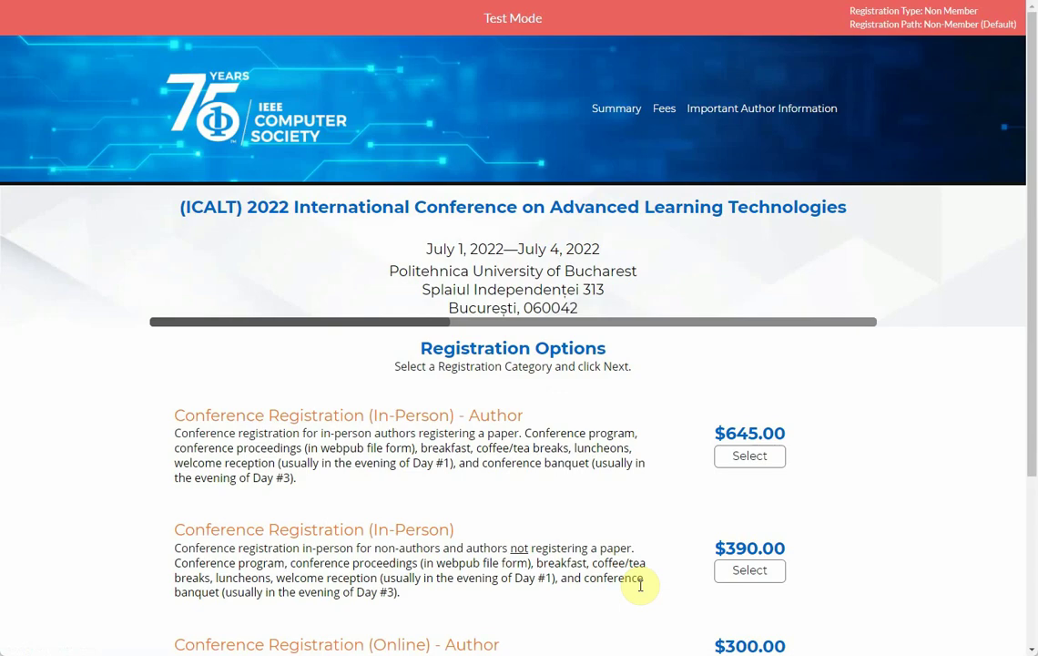
# Step: Compare the registration options by highlighting the Author wording in the first and Online - Author options
pyautogui.scroll(-1, 570, 348)
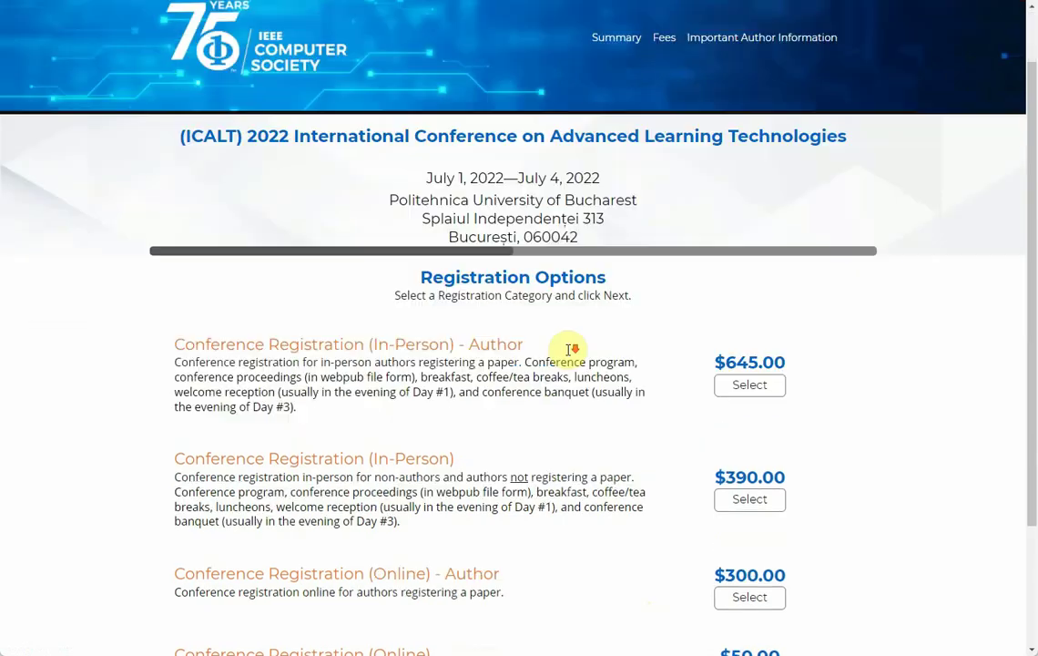
pyautogui.scroll(-1, 569, 353)
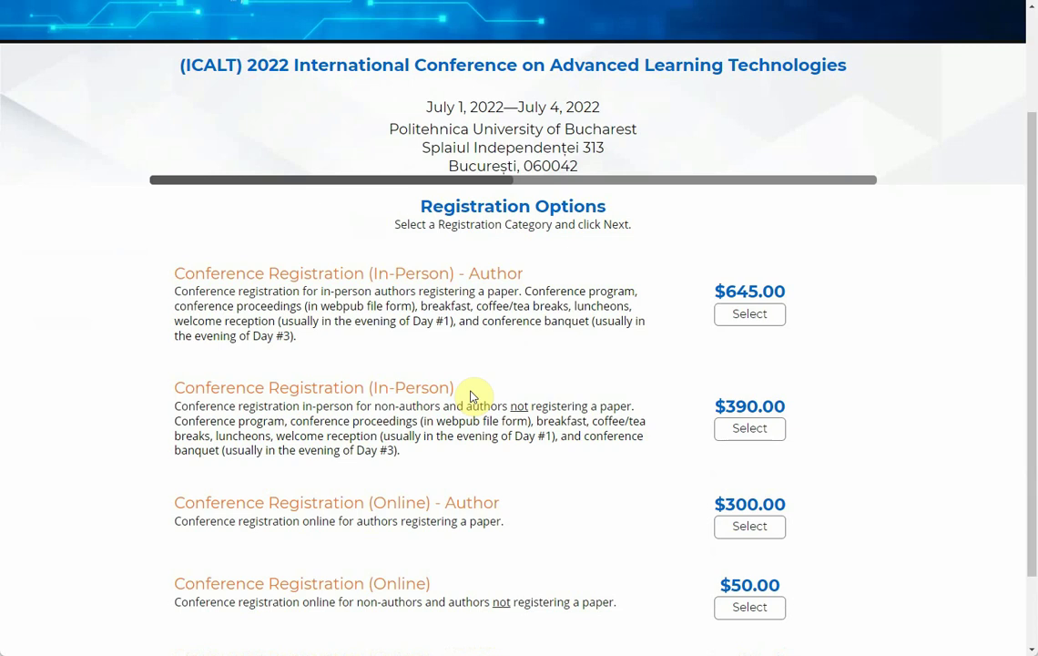
pyautogui.doubleClick(491, 273)
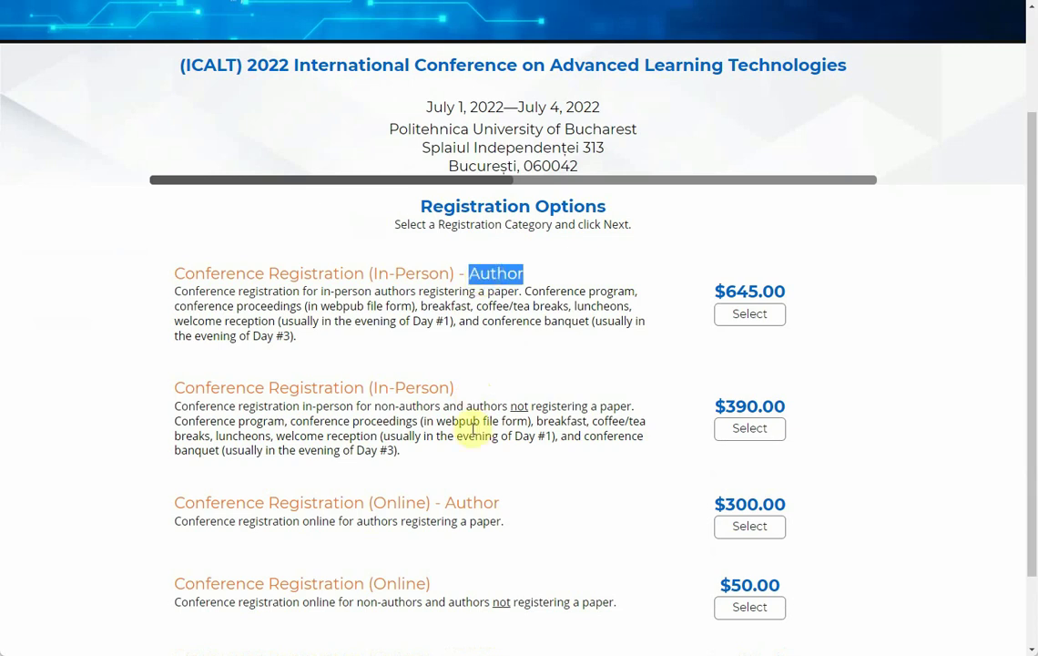
pyautogui.doubleClick(464, 502)
pyautogui.doubleClick(495, 273)
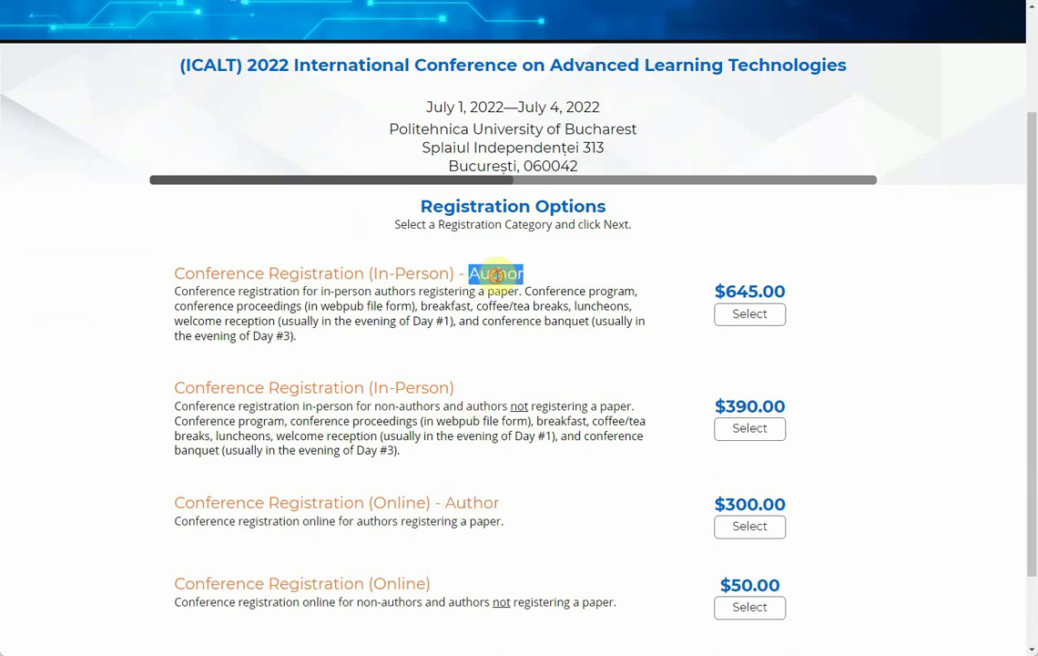
pyautogui.doubleClick(471, 500)
pyautogui.click(501, 271)
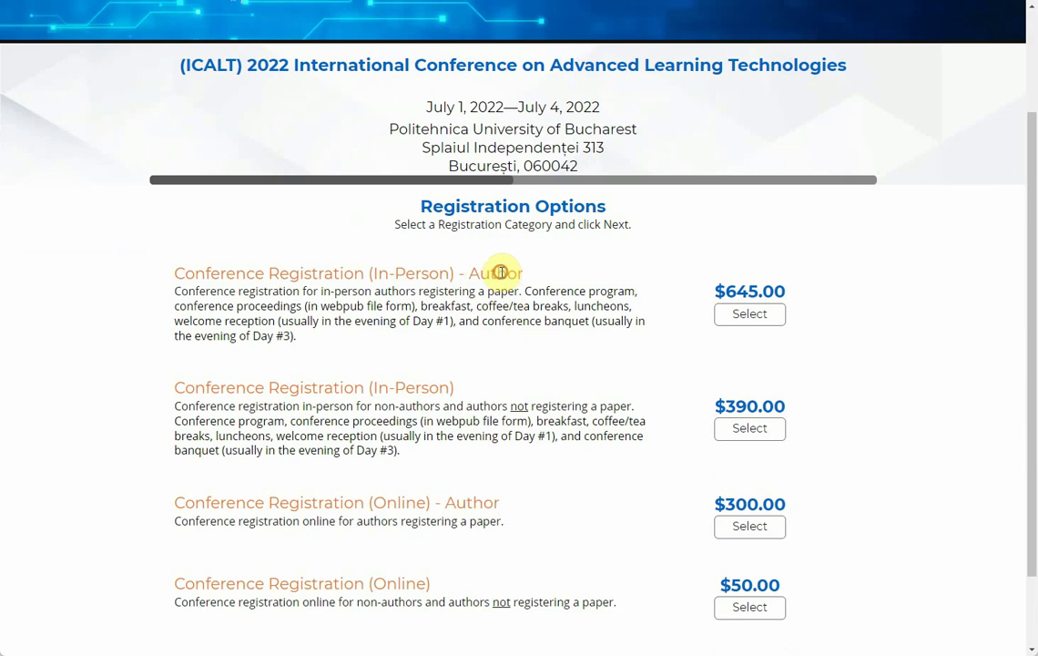
pyautogui.doubleClick(466, 502)
pyautogui.click(497, 271)
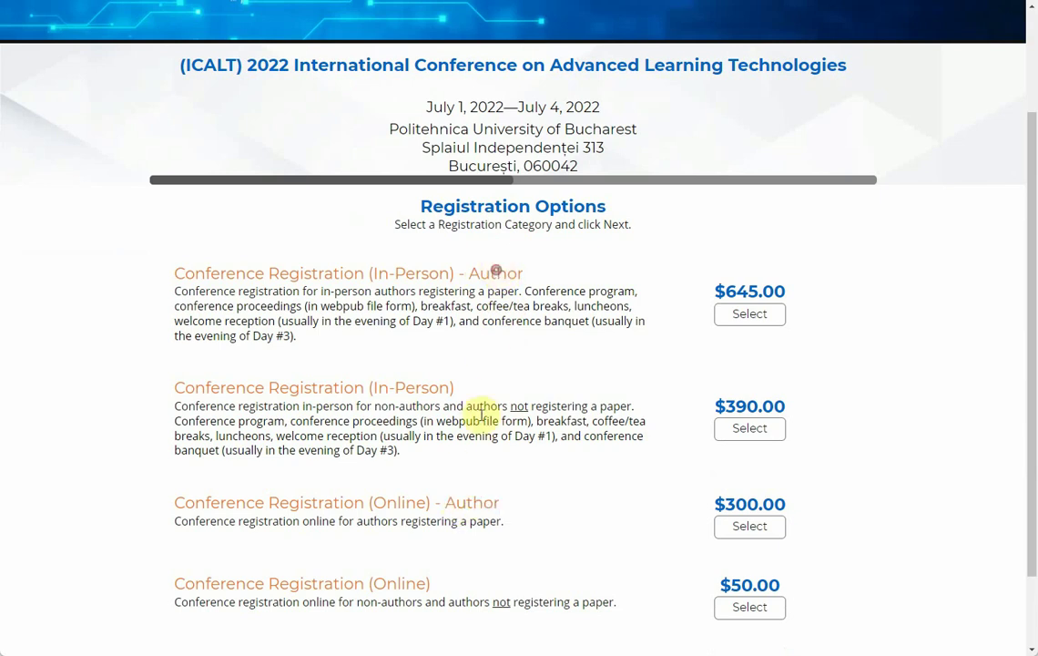
pyautogui.doubleClick(471, 501)
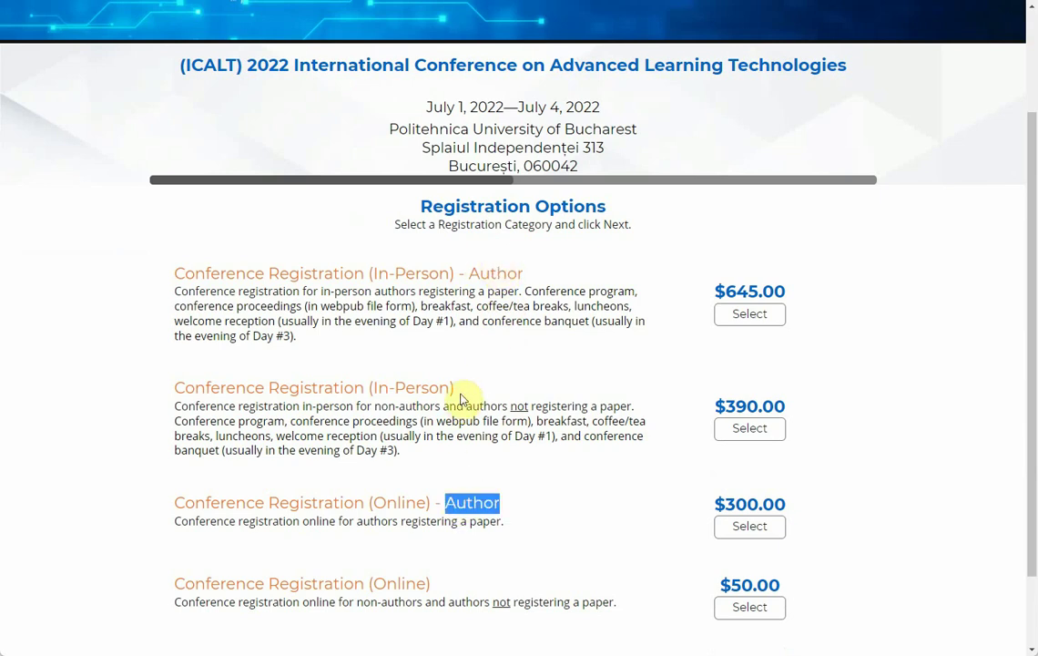
# Step: Select the $645.00 In-Person Author registration and continue to the paper details page
pyautogui.moveTo(461, 391); pyautogui.dragTo(197, 394)
pyautogui.click(514, 417)
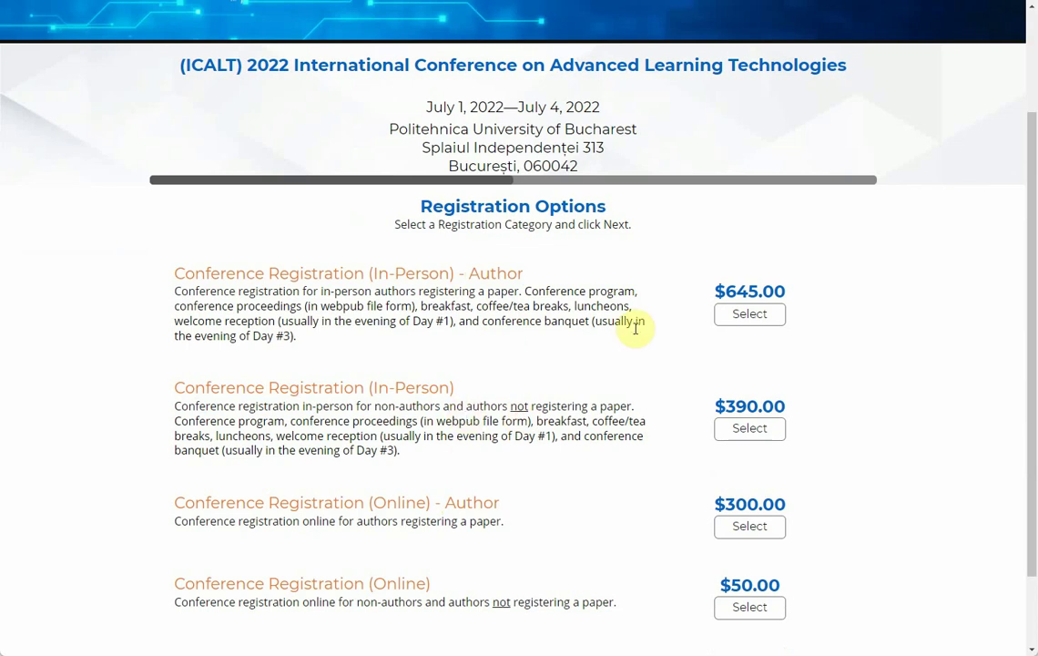
pyautogui.click(749, 315)
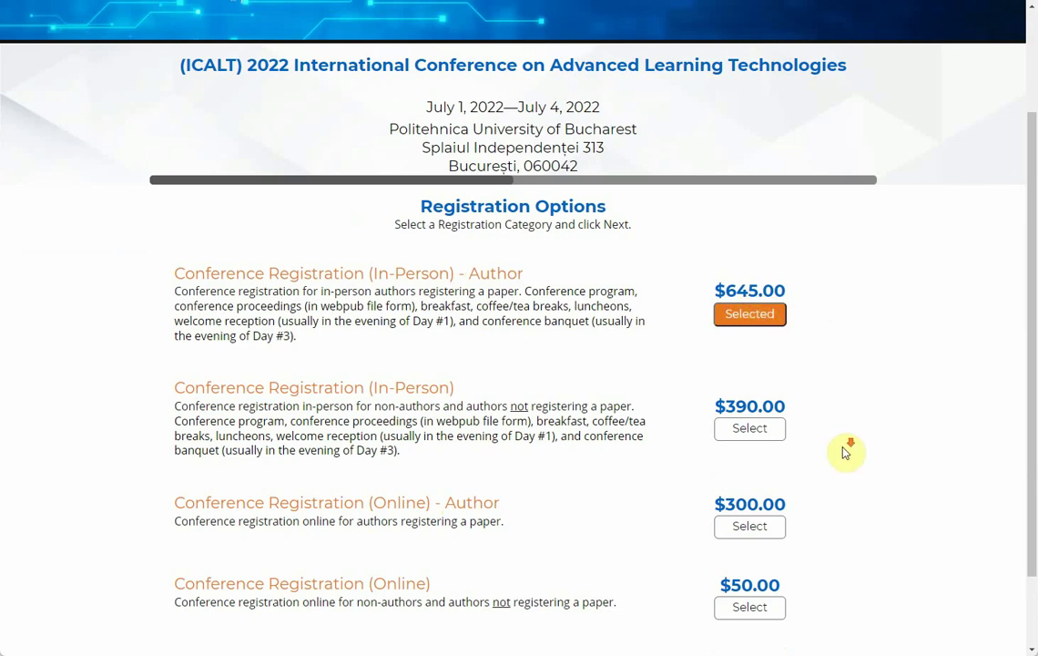
pyautogui.scroll(-2, 729, 510)
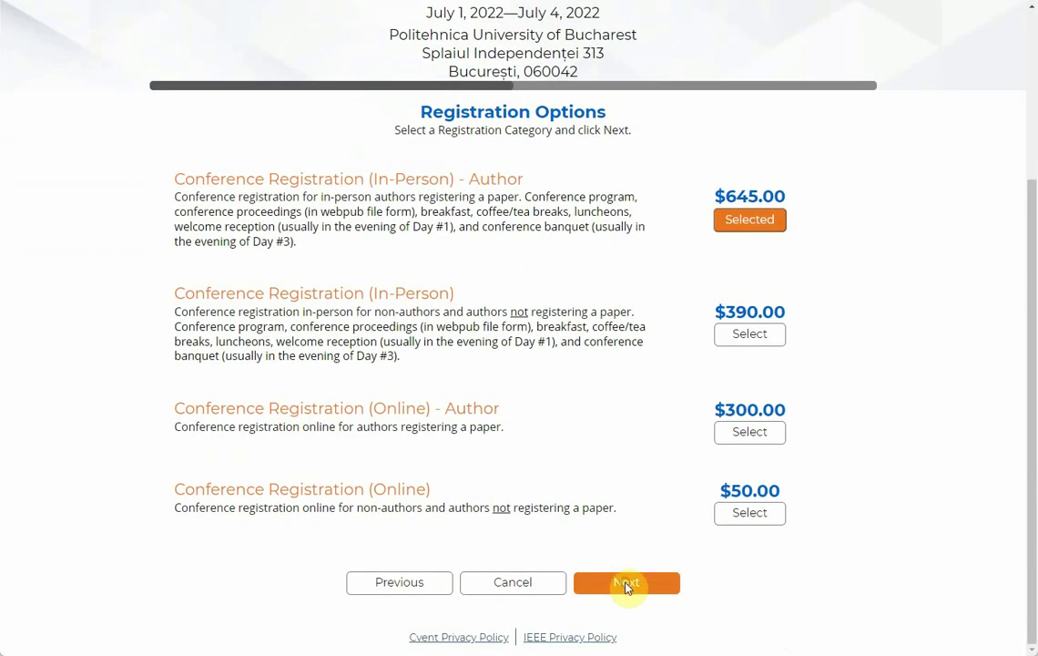
pyautogui.click(627, 584)
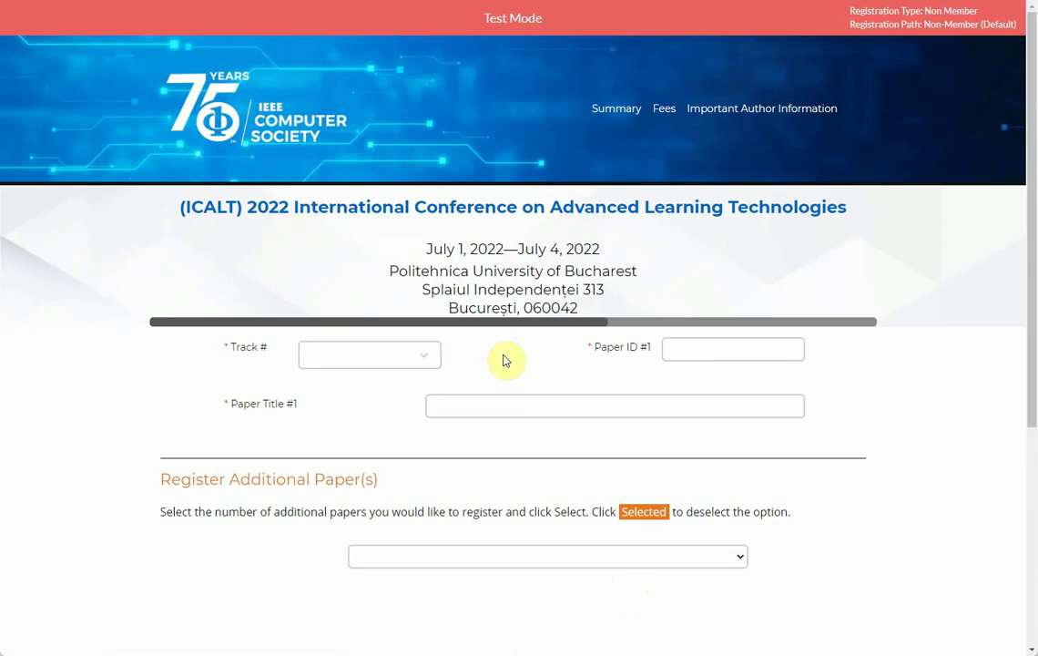
# Step: Fill in the first paper as Track 4, Paper ID 123, Paper Title 'my paper title'
pyautogui.click(427, 364)
pyautogui.scroll(-2, 387, 466)
pyautogui.scroll(2, 389, 460)
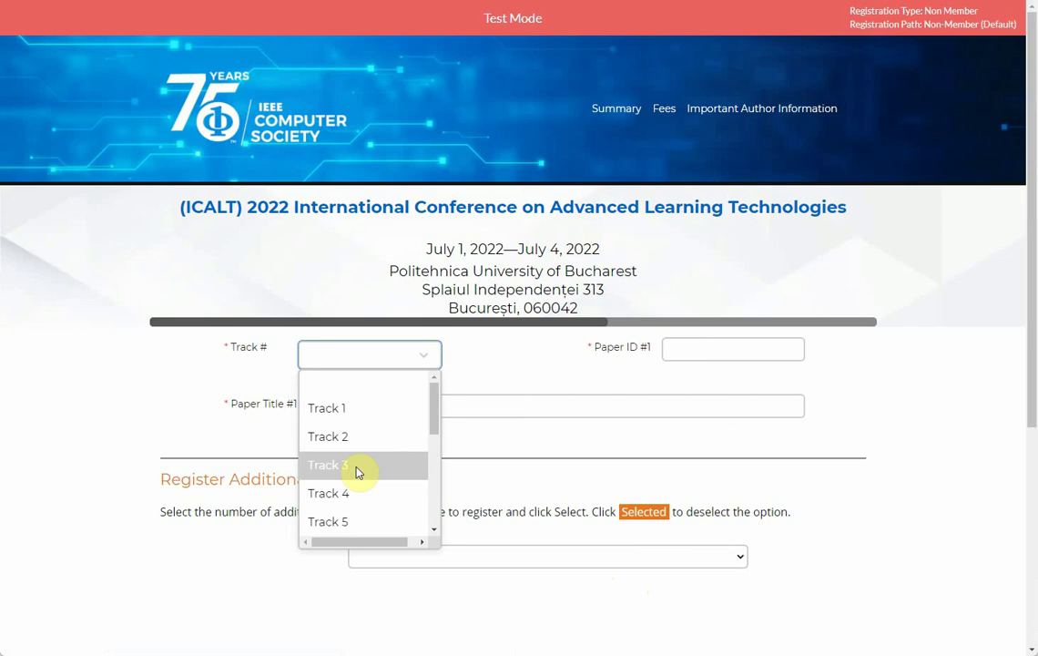
pyautogui.click(353, 495)
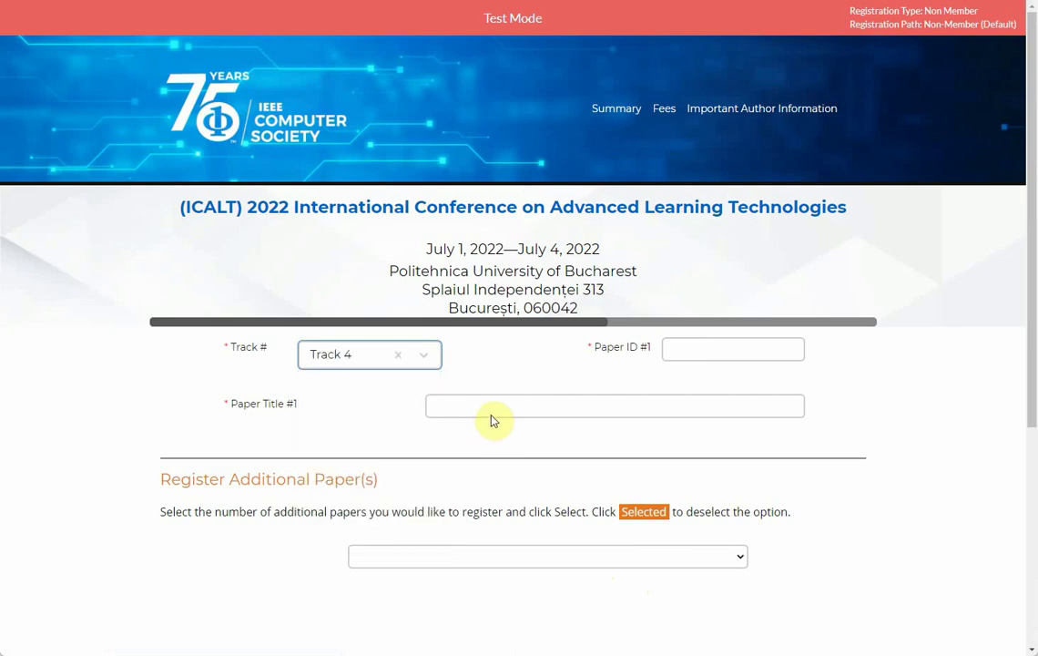
pyautogui.click(735, 347)
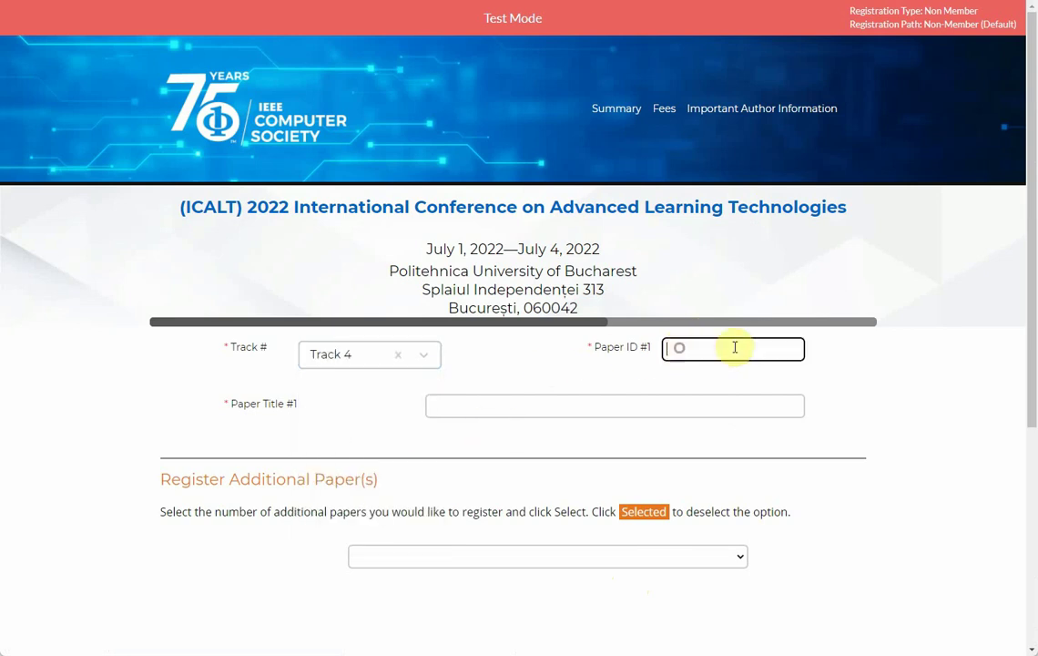
pyautogui.write('123')
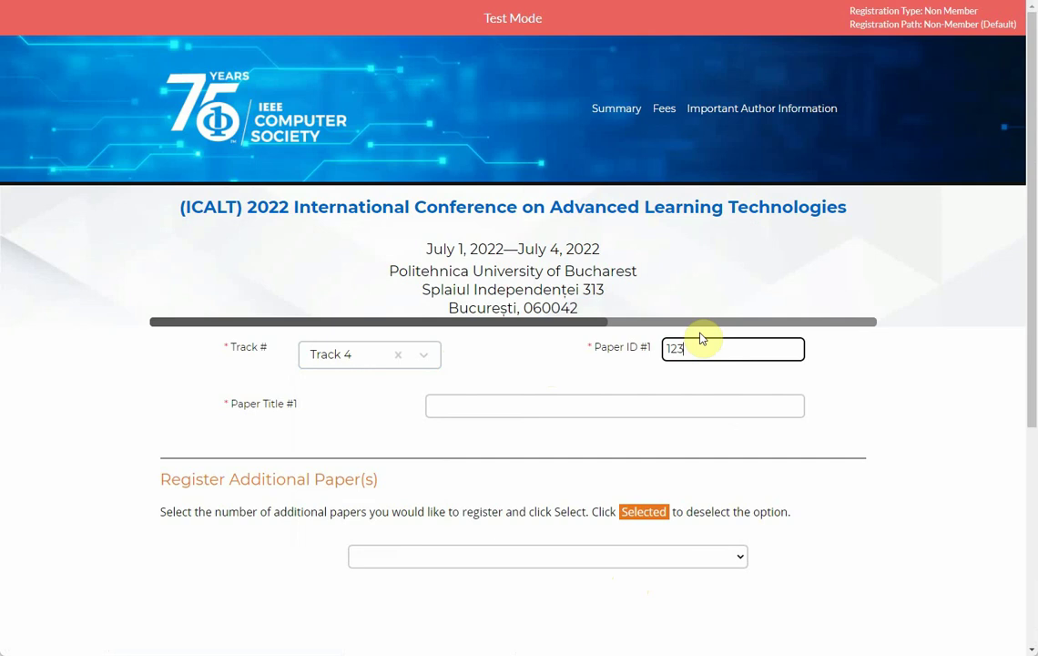
pyautogui.click(640, 410)
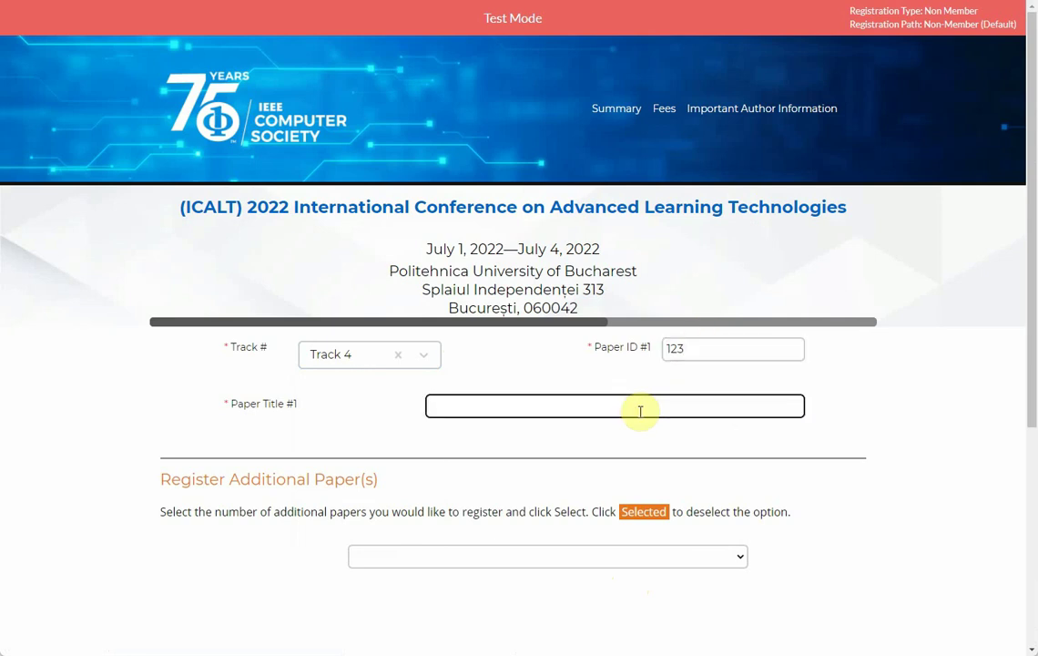
pyautogui.write('my po')
pyautogui.write('aper til')
pyautogui.write('tle')
pyautogui.scroll(-2, 835, 440)
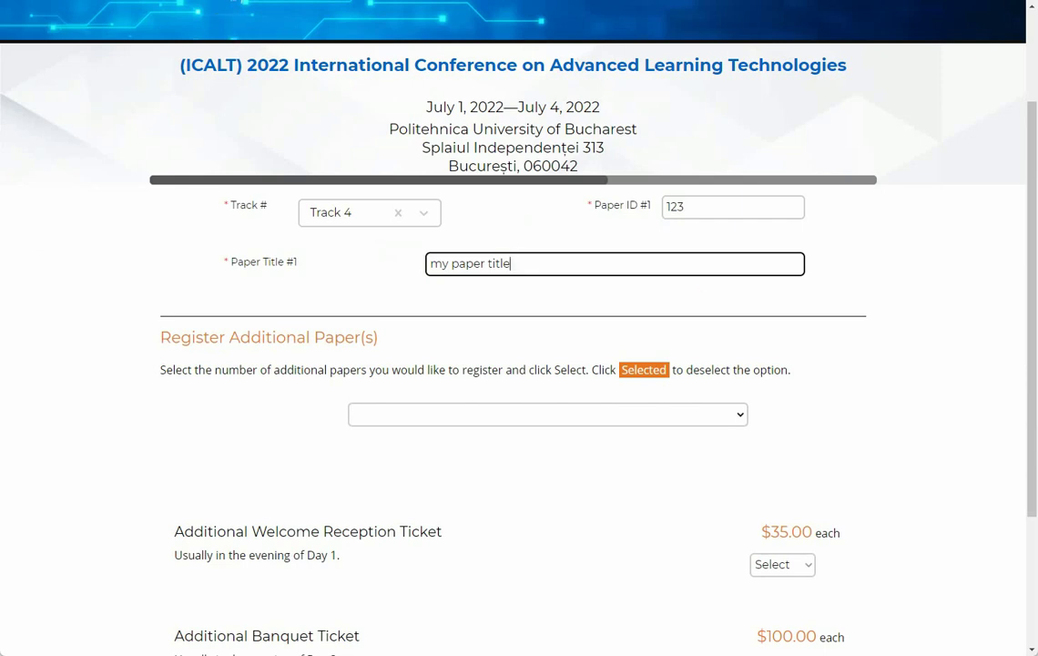
# Step: In a new browser tab, open the ICALT 2022 website's Registration information page
pyautogui.hotkey('ctrl', 't')
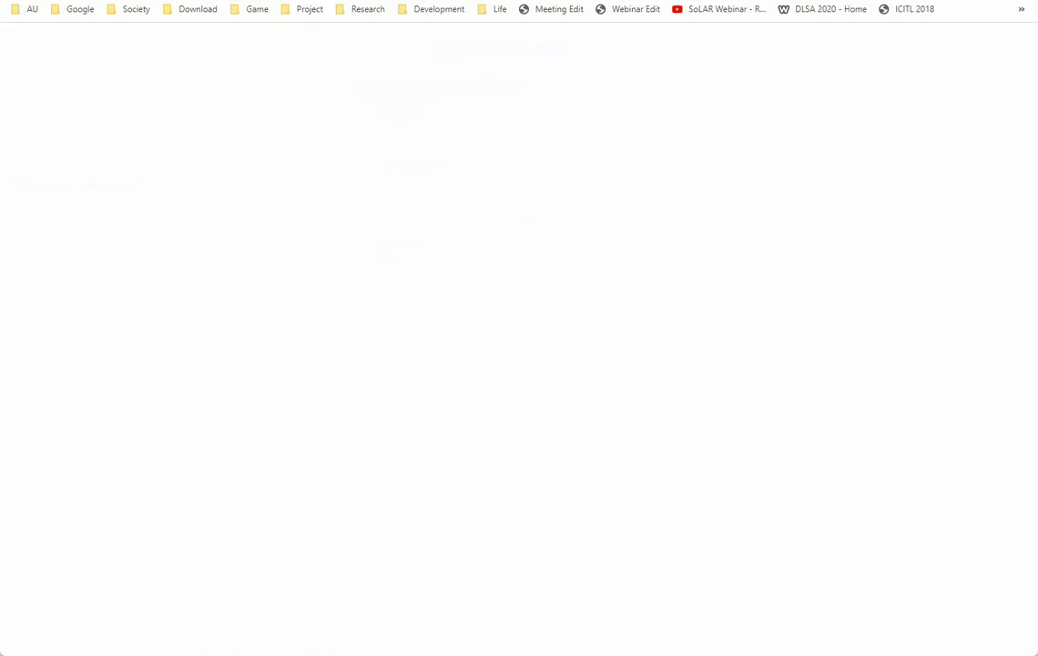
pyautogui.write('ica')
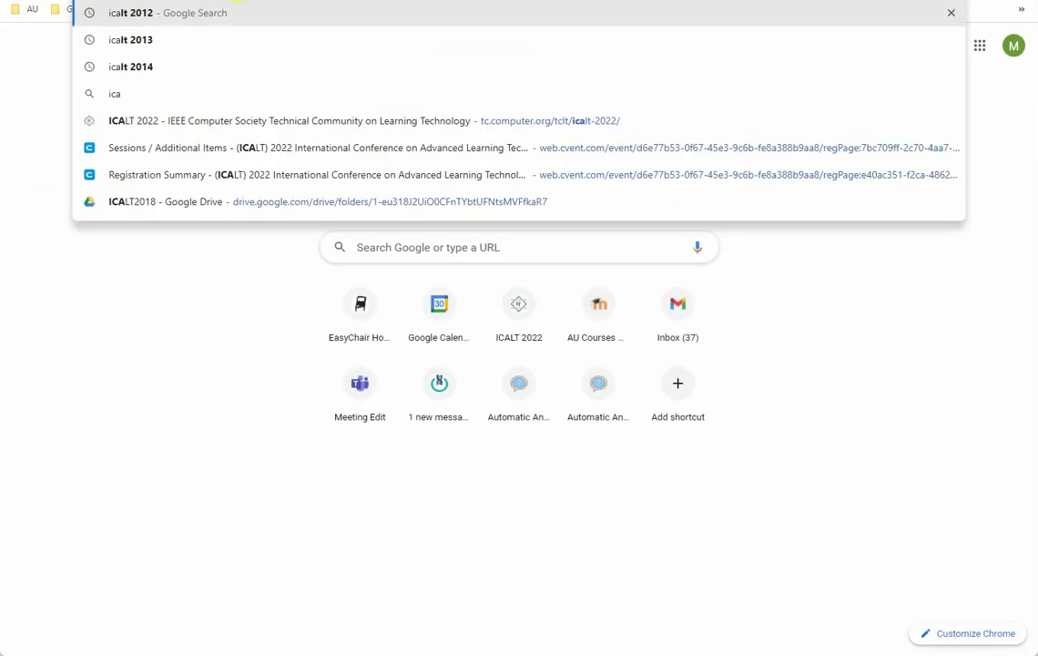
pyautogui.press('Escape')
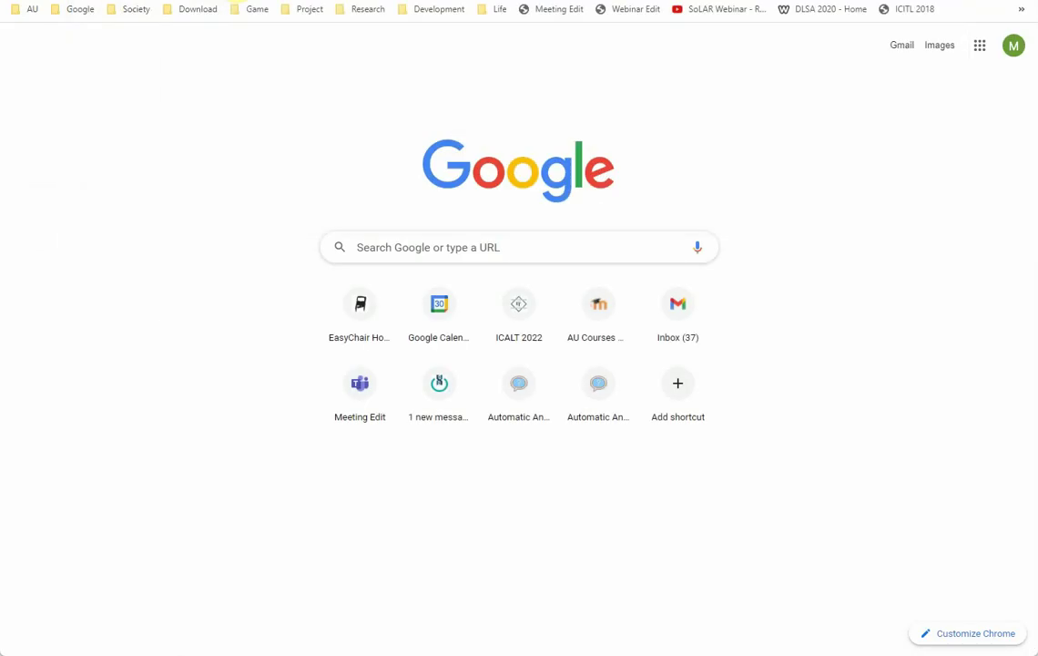
pyautogui.click(519, 287)
pyautogui.moveTo(570, 21)
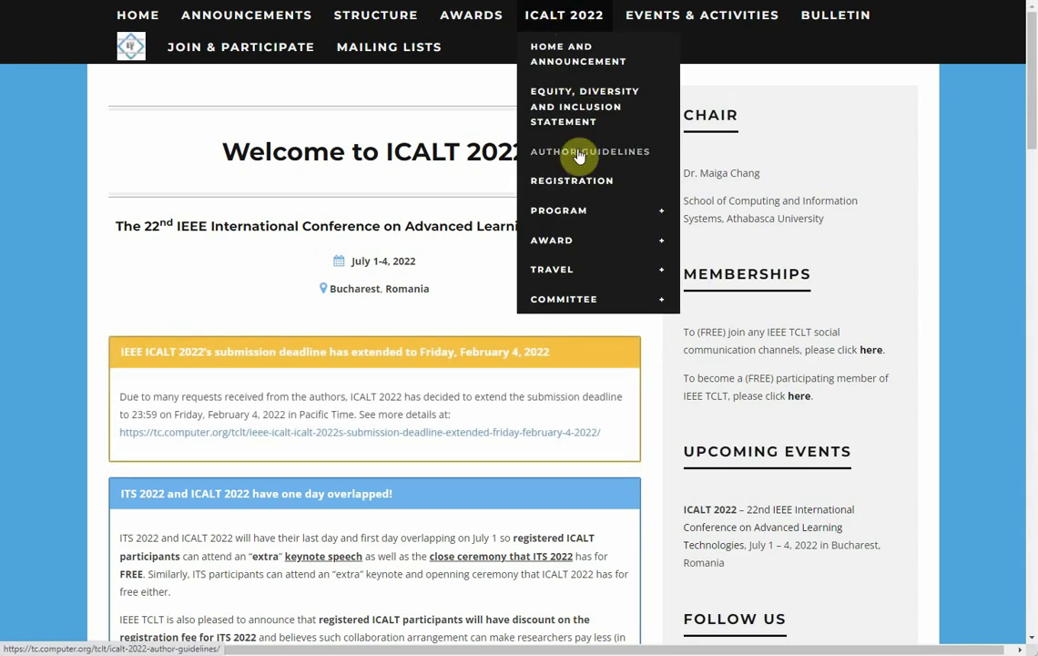
pyautogui.click(566, 187)
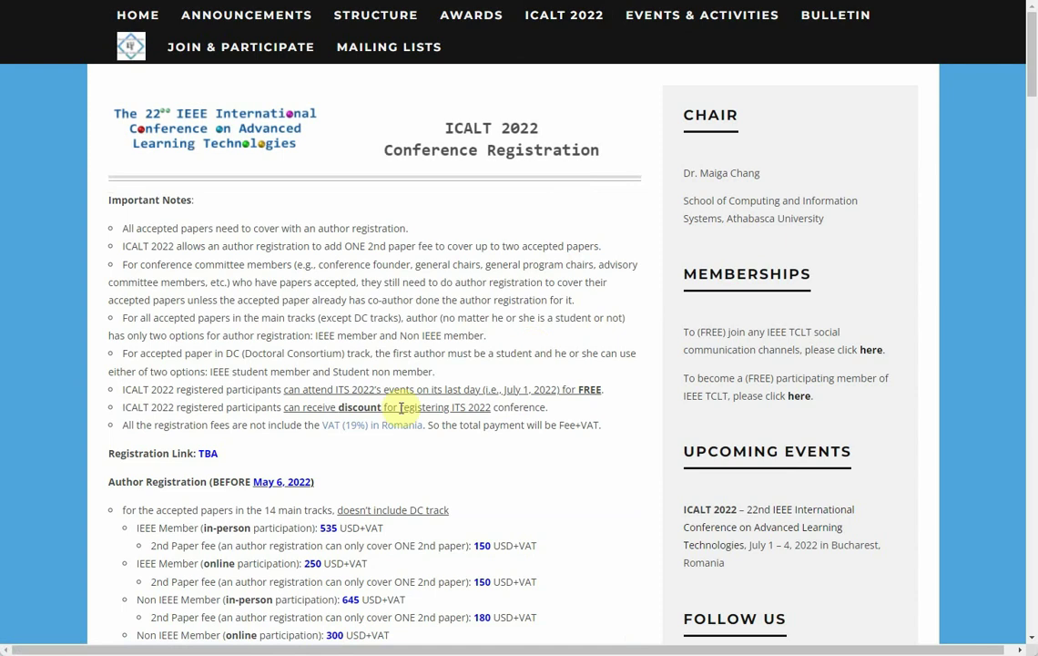
# Step: Scroll to the author registration Scenario sections and highlight the Scenario #1 example sentences
pyautogui.scroll(-1, 185, 469)
pyautogui.scroll(-12, 195, 455)
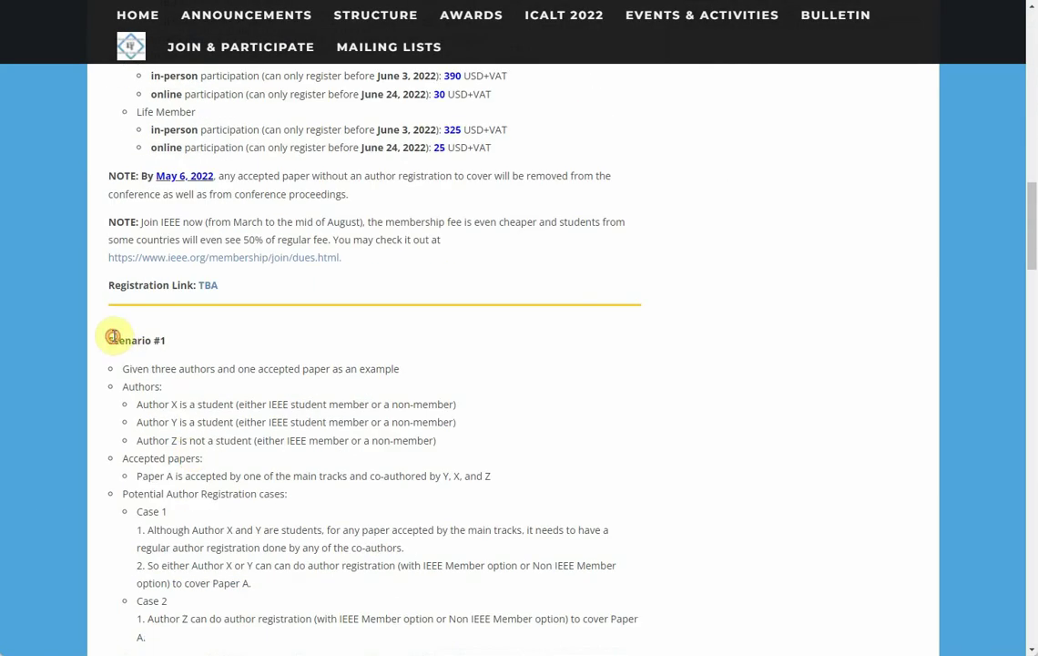
pyautogui.doubleClick(118, 340)
pyautogui.scroll(-2, 243, 343)
pyautogui.click(141, 227)
pyautogui.moveTo(141, 228); pyautogui.dragTo(326, 227)
pyautogui.scroll(-3, 218, 465)
pyautogui.scroll(-2, 173, 455)
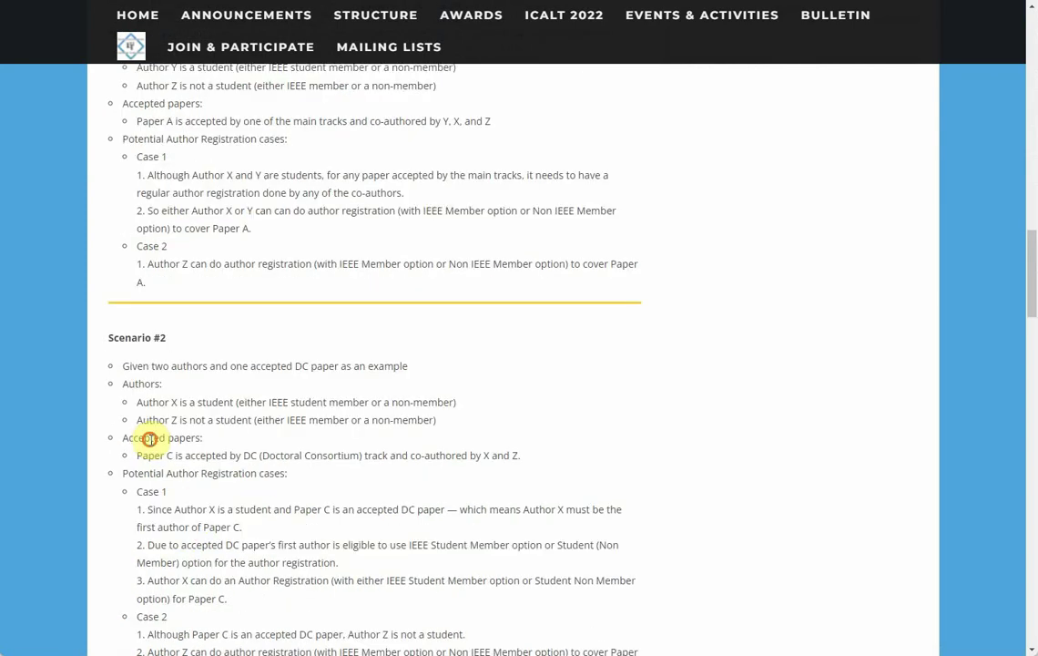
pyautogui.moveTo(141, 366); pyautogui.dragTo(320, 366)
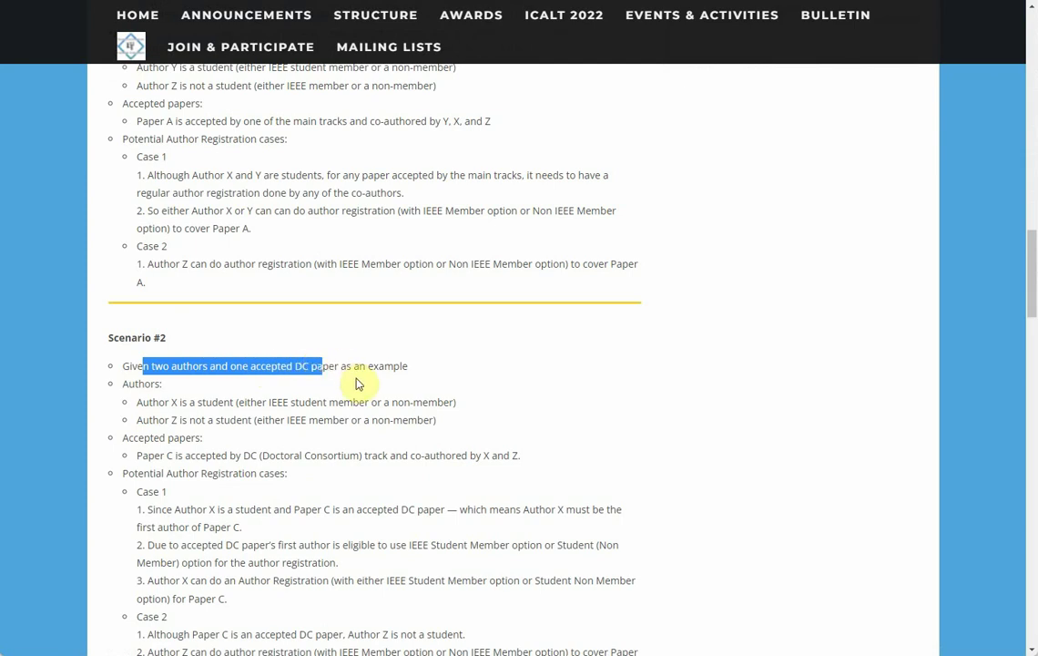
pyautogui.scroll(-3, 341, 369)
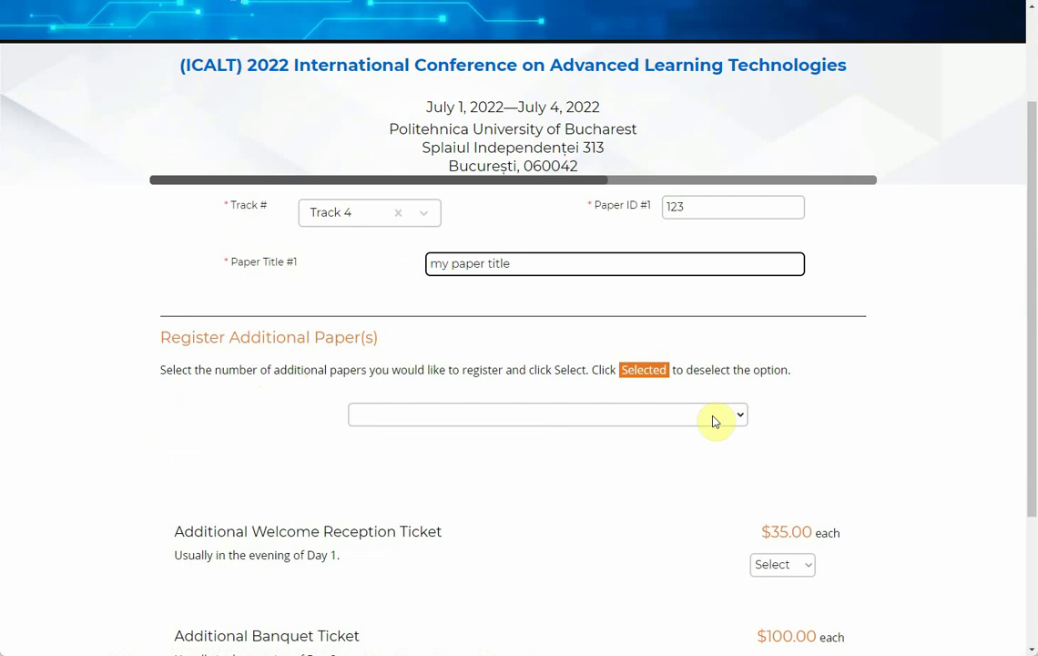
# Step: Add one Additional Paper at $180.00 to the registration
pyautogui.click(715, 418)
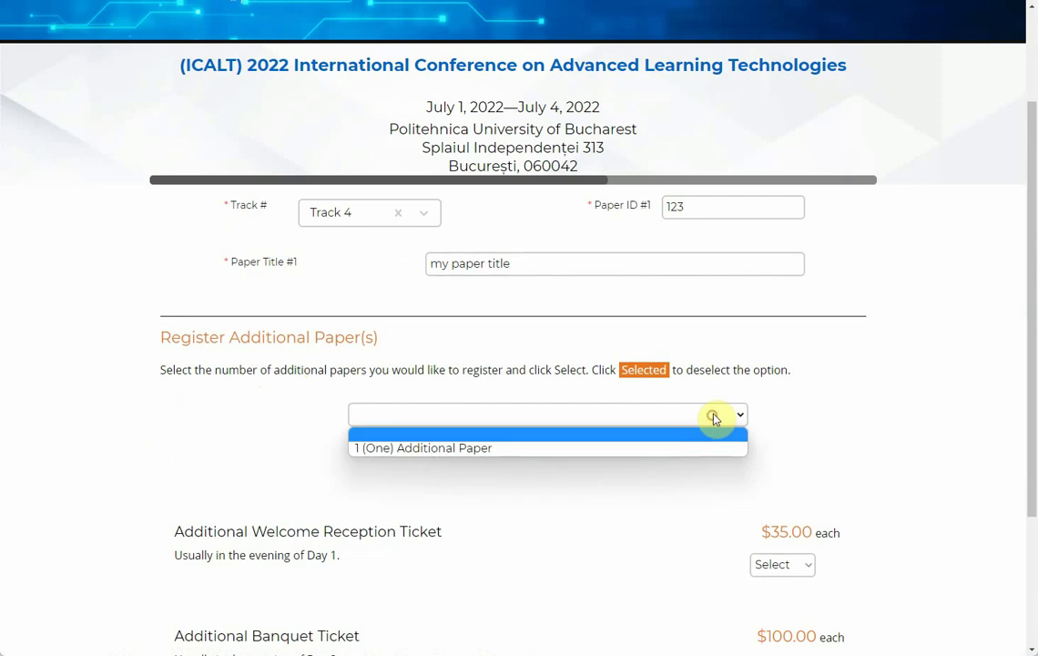
pyautogui.click(494, 450)
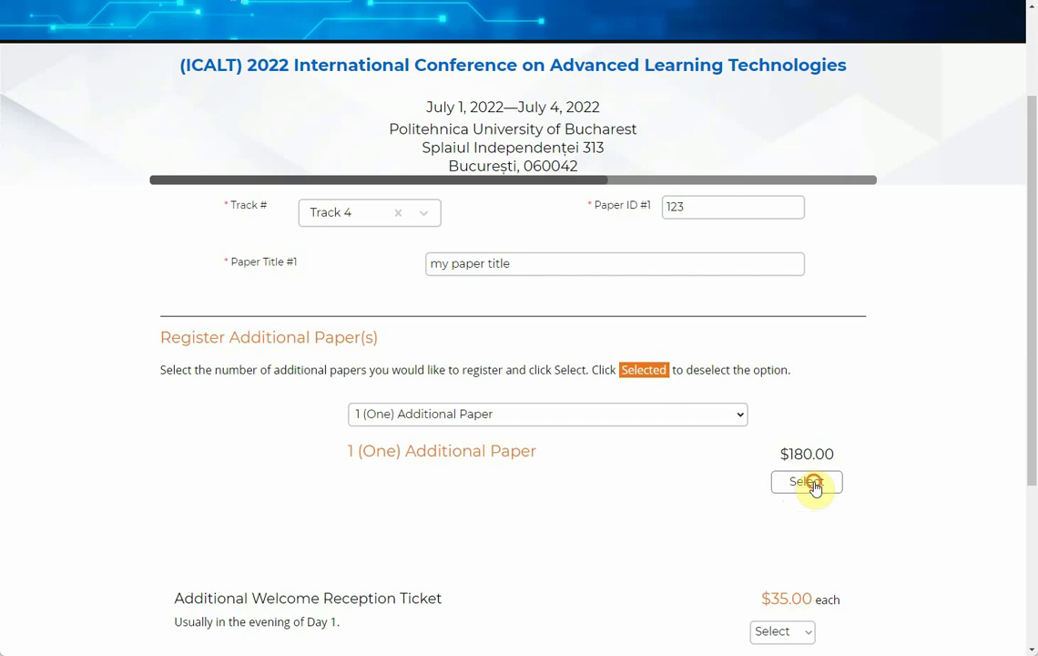
pyautogui.click(814, 485)
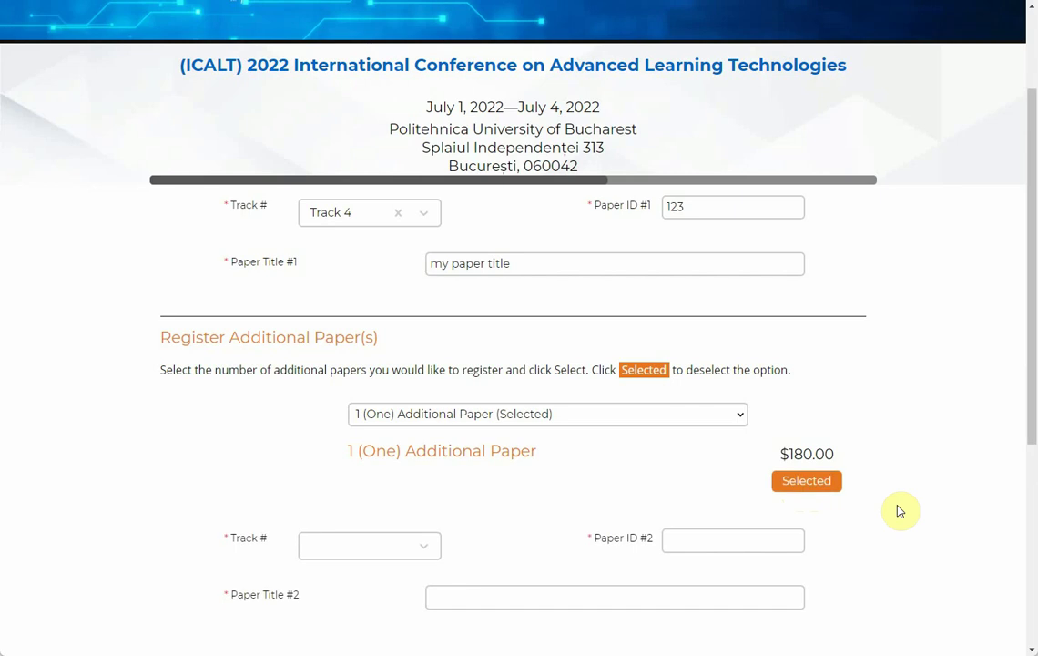
pyautogui.scroll(-1, 437, 487)
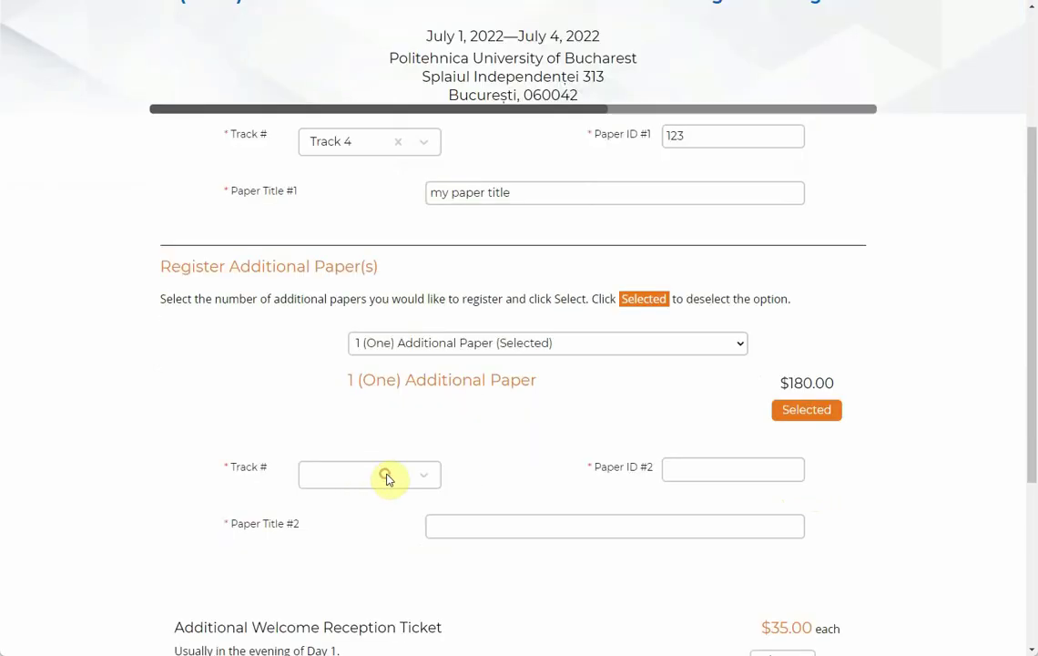
# Step: Give the second paper Track 14, Paper ID 234 and title 'this paper's title'
pyautogui.click(386, 478)
pyautogui.scroll(-3, 359, 563)
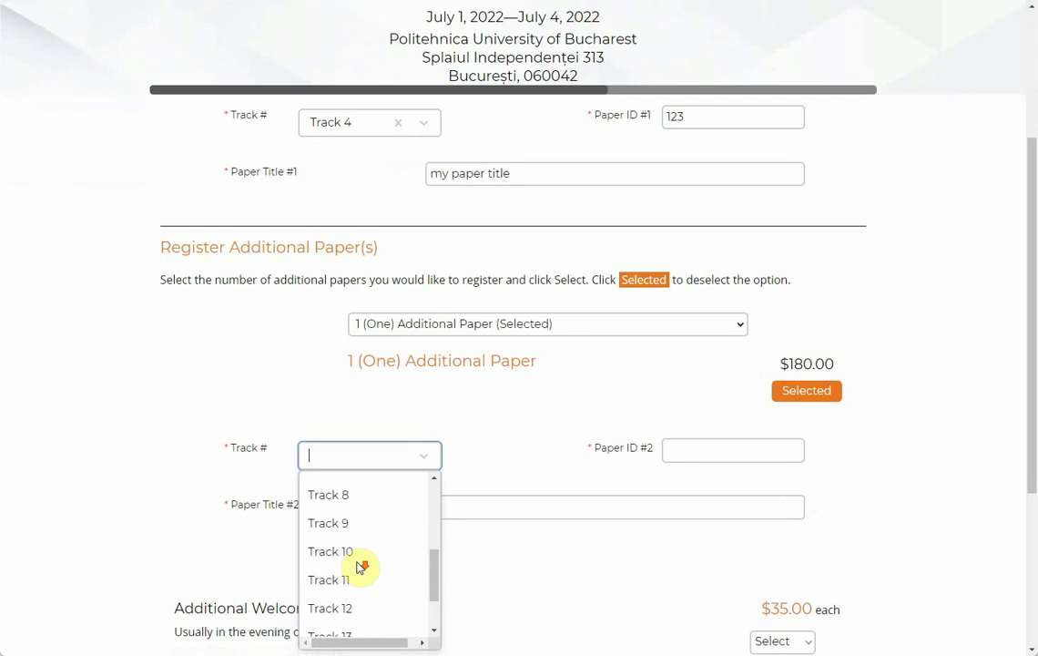
pyautogui.scroll(-1, 361, 565)
pyautogui.click(350, 596)
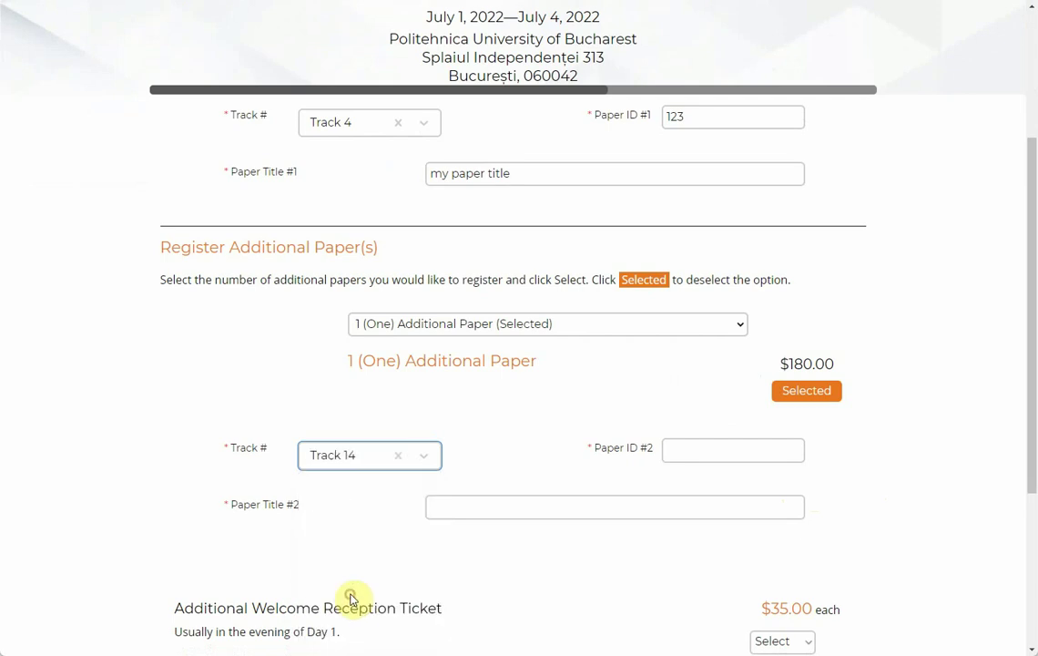
pyautogui.click(734, 449)
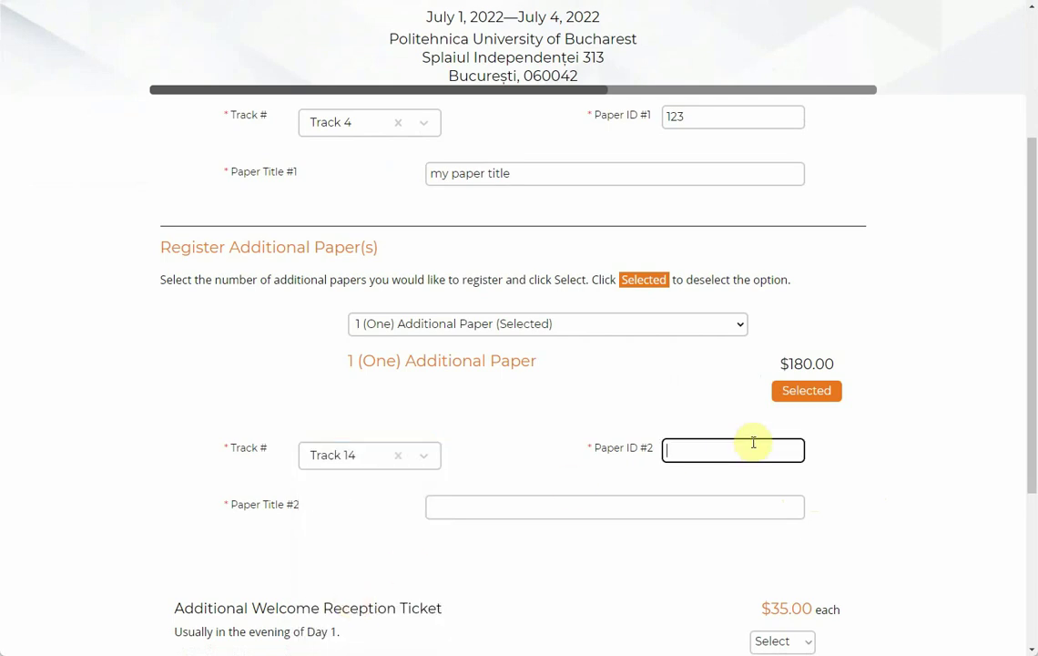
pyautogui.write('234')
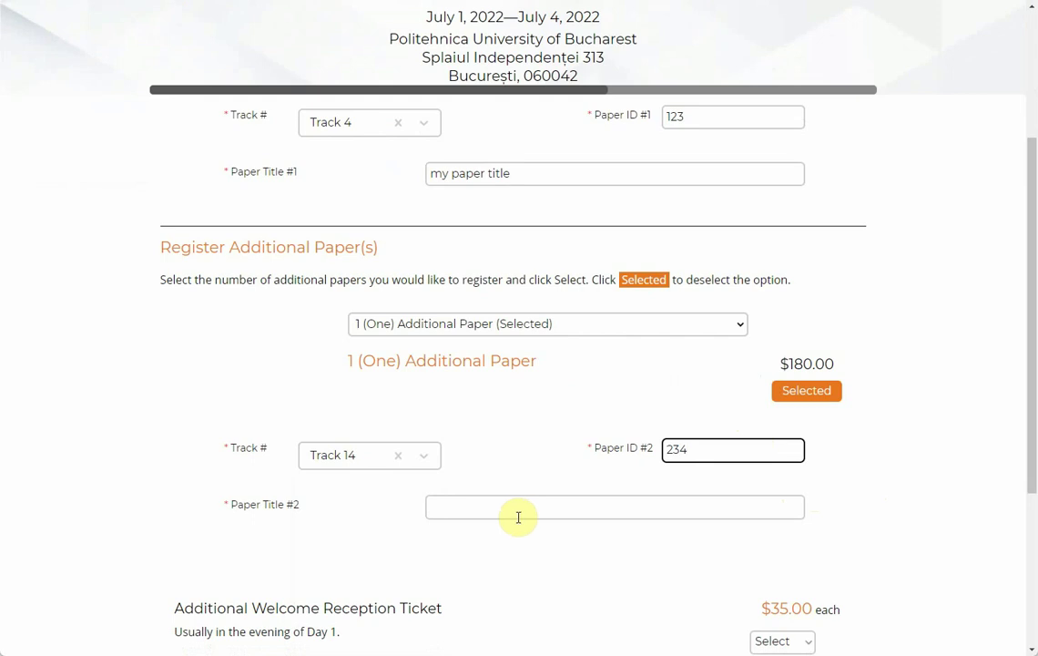
pyautogui.click(516, 512)
pyautogui.write('t')
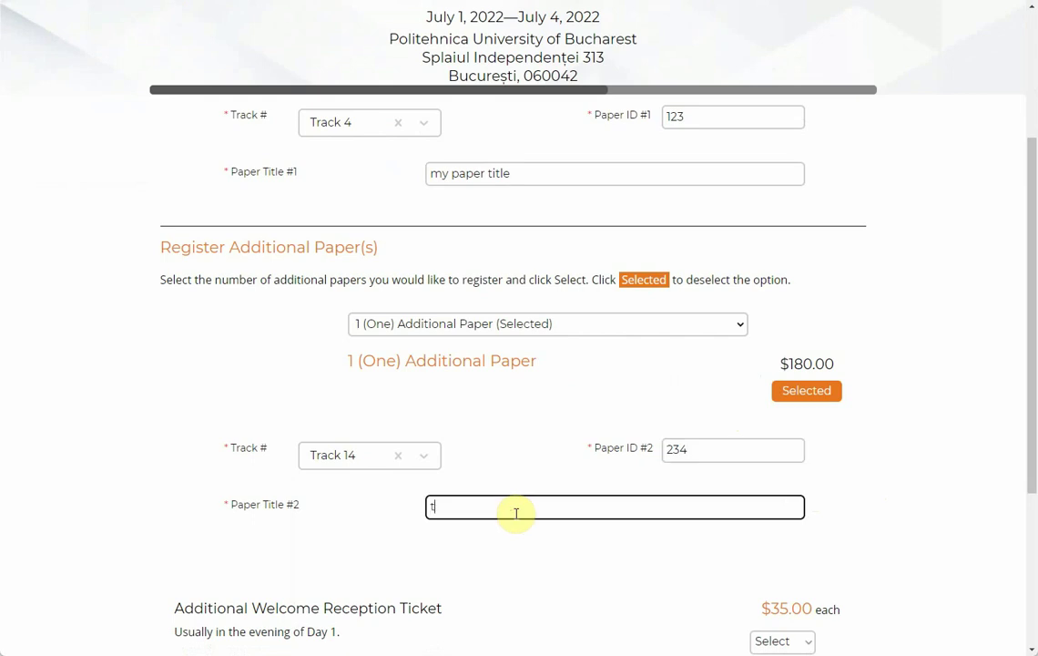
pyautogui.write("his paper's title")
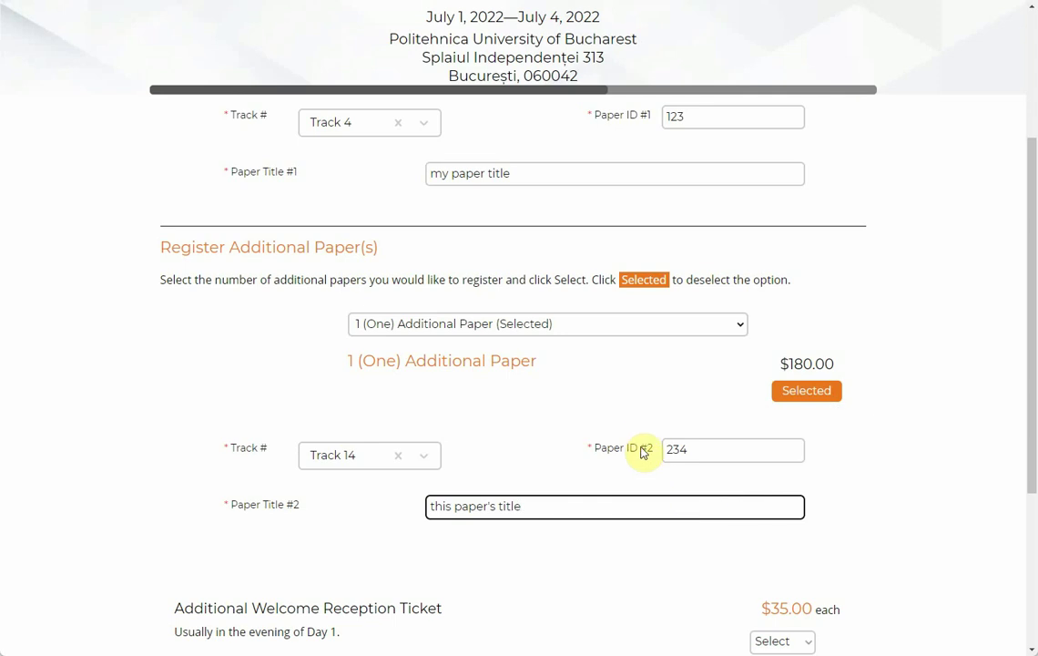
pyautogui.scroll(-3, 641, 435)
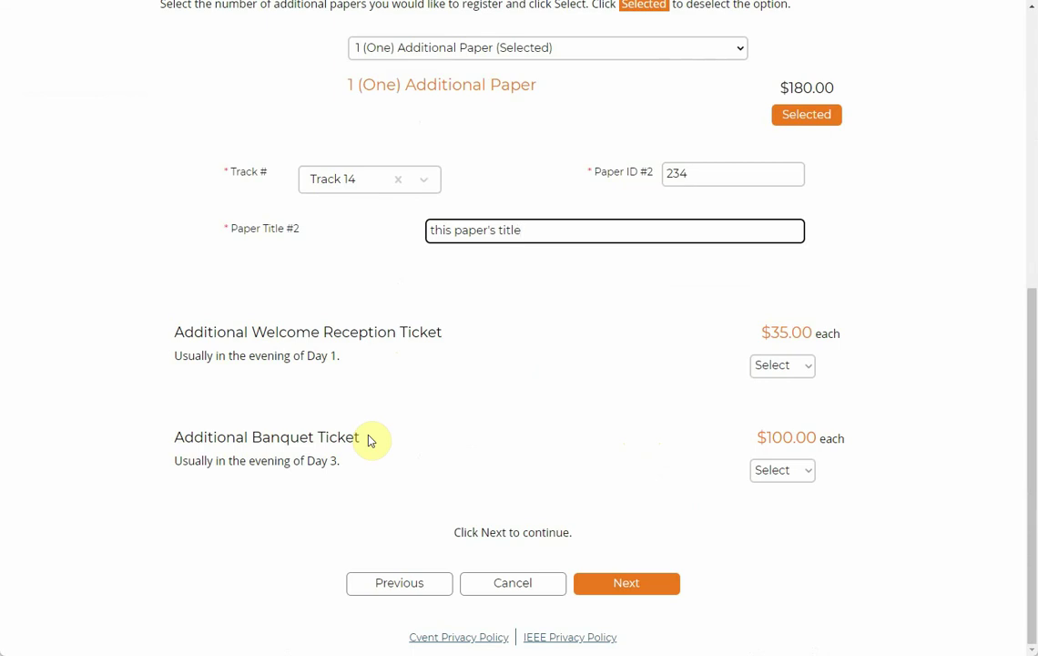
pyautogui.click(796, 365)
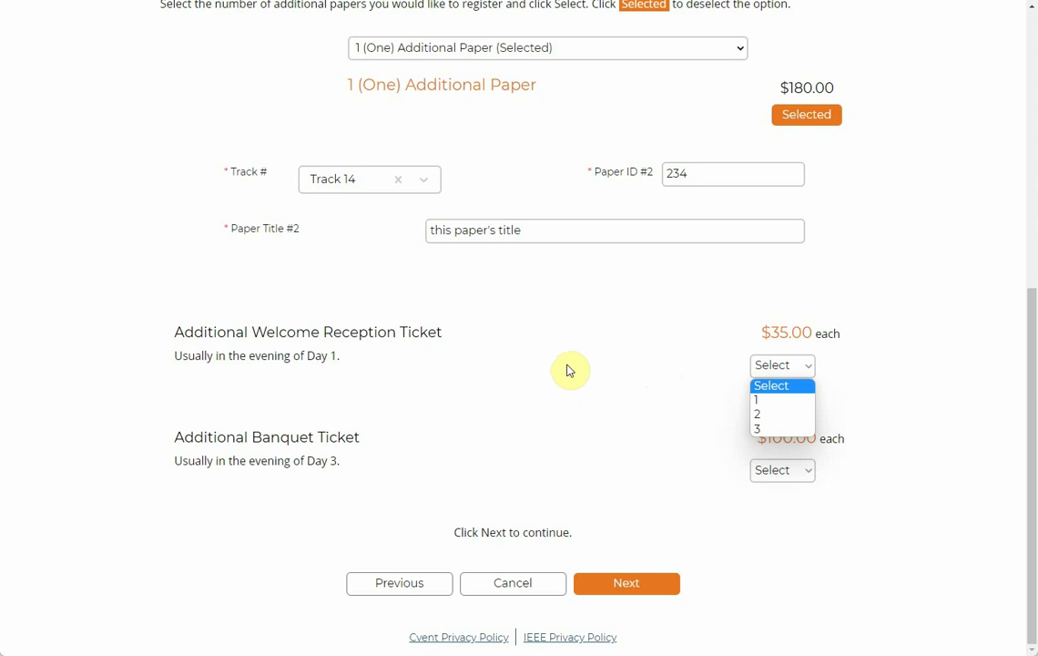
pyautogui.click(338, 356)
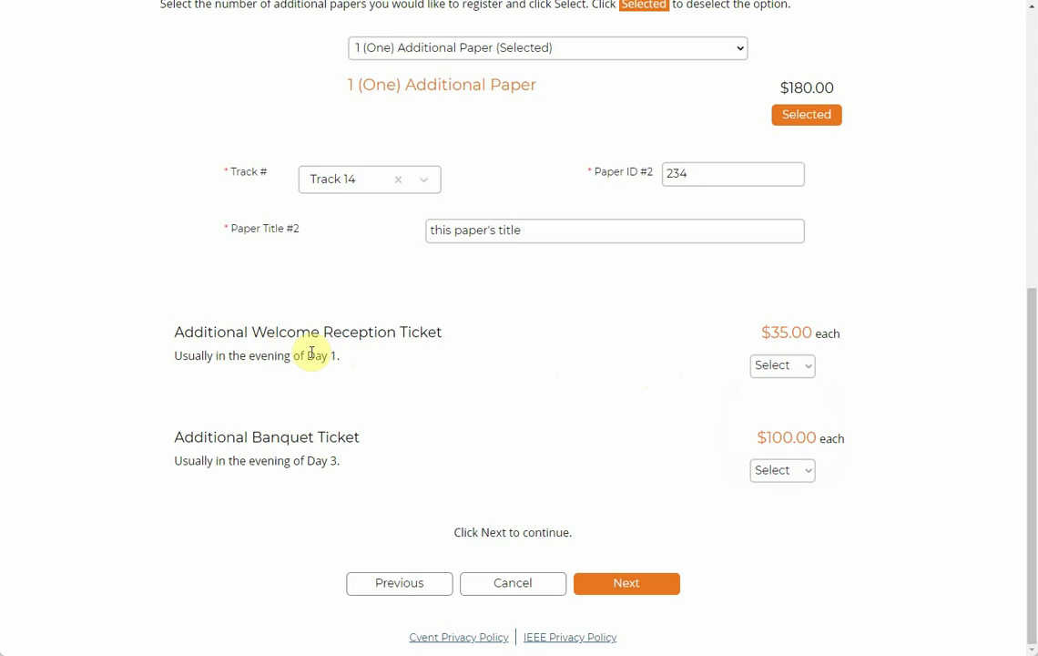
pyautogui.click(794, 473)
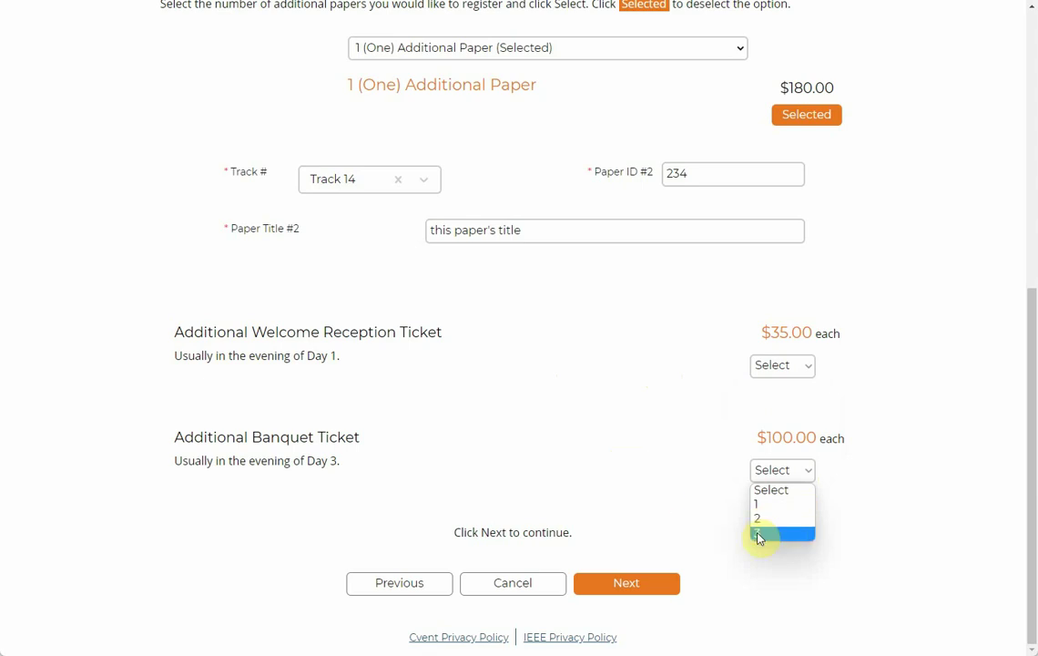
pyautogui.click(590, 483)
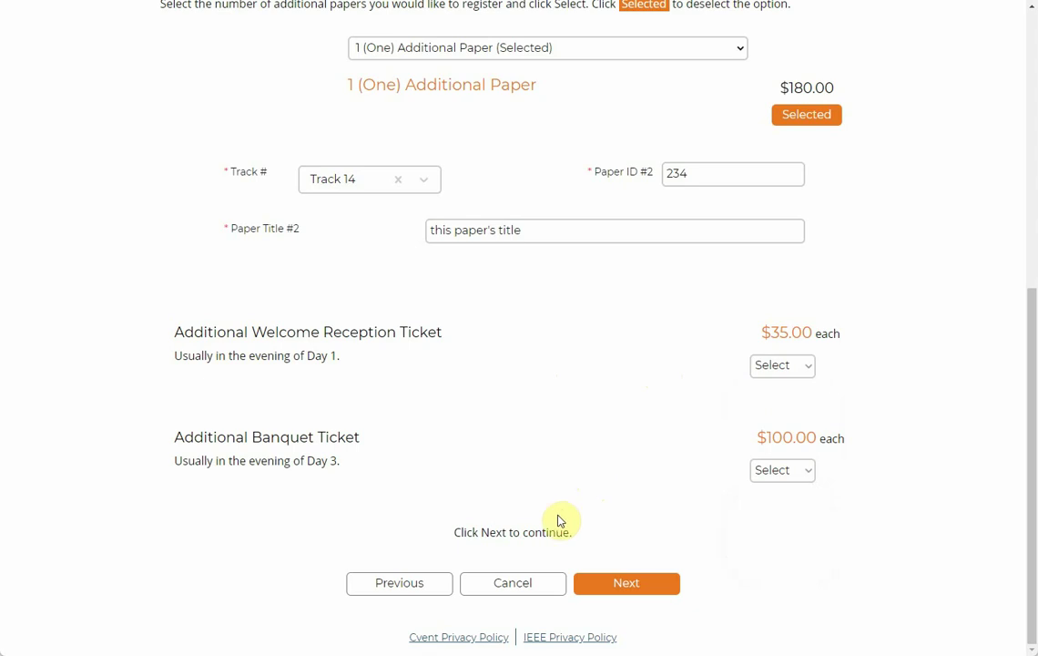
pyautogui.click(781, 473)
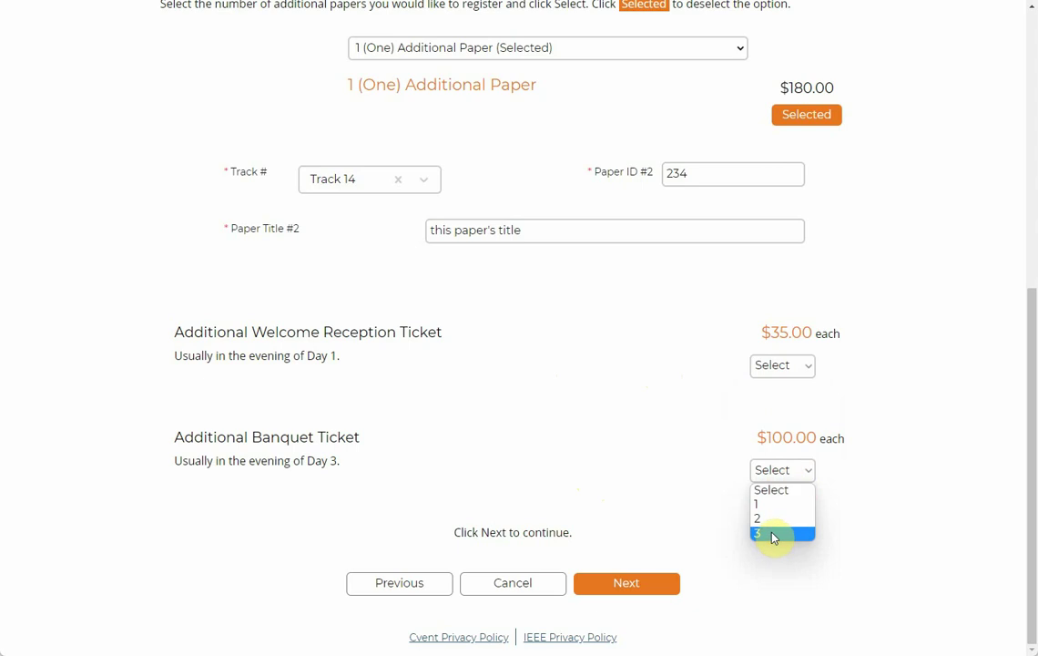
pyautogui.click(587, 466)
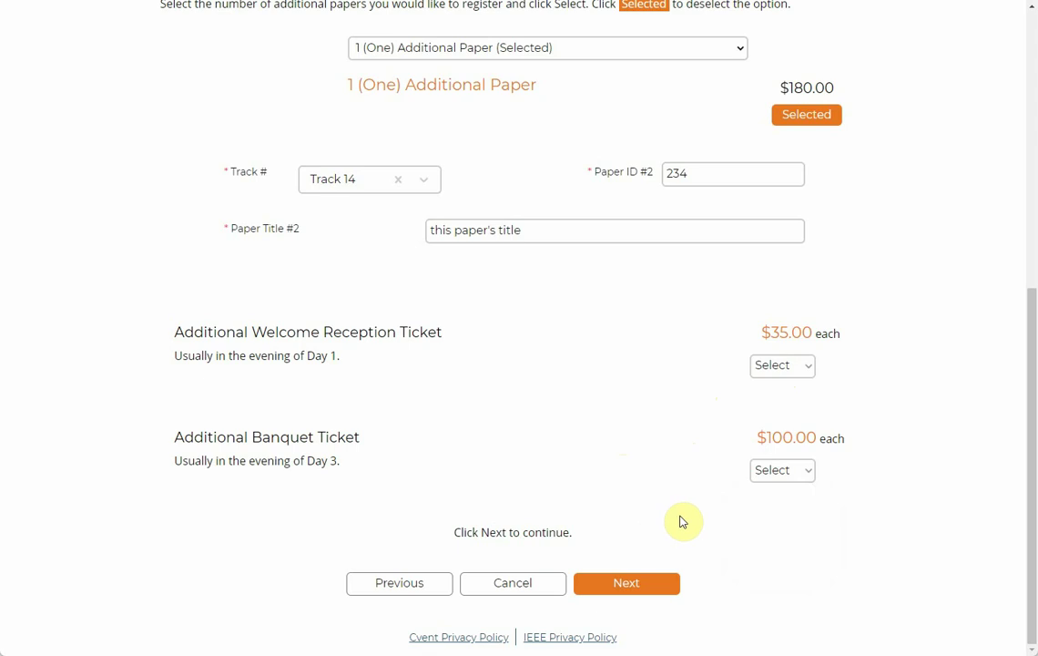
# Step: Advance to the Registration Summary and highlight the invoice question and Bill To lines
pyautogui.click(635, 588)
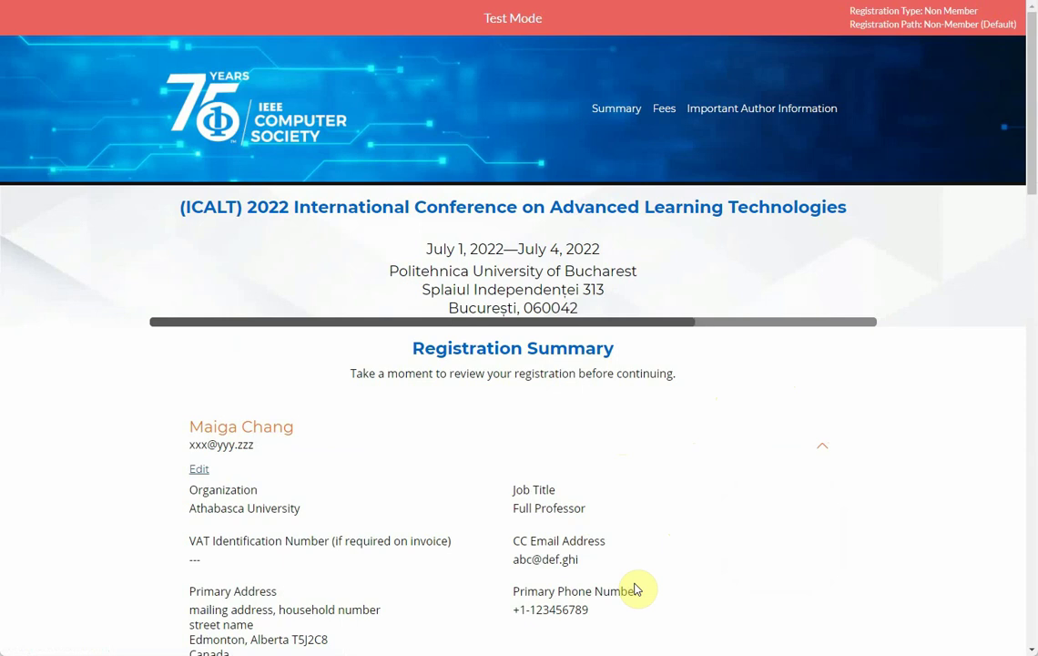
pyautogui.scroll(-2, 528, 351)
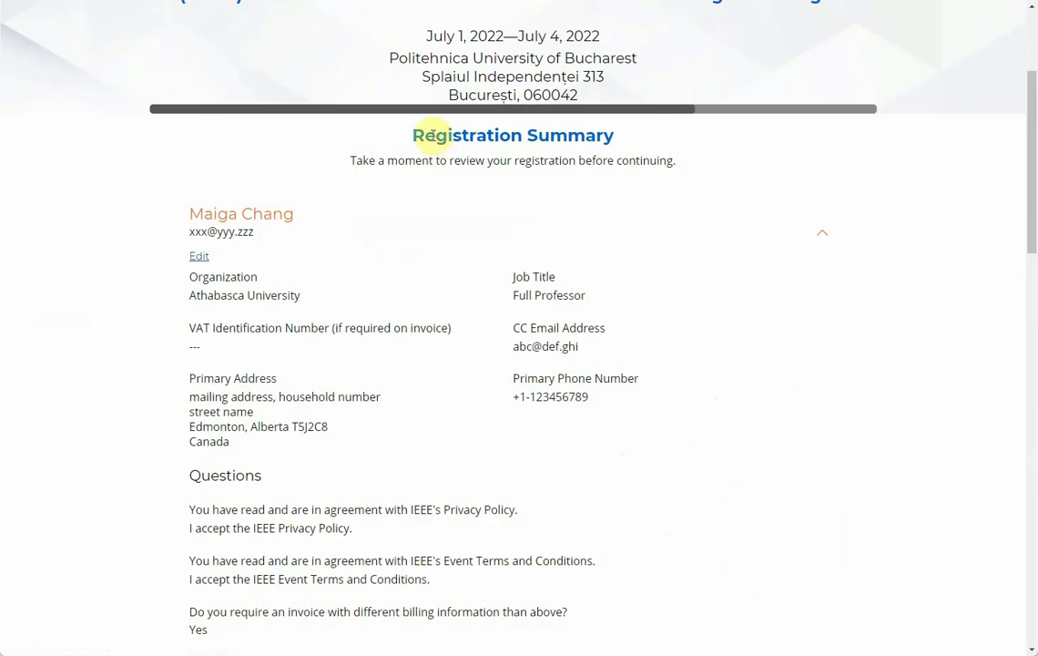
pyautogui.scroll(-1, 328, 301)
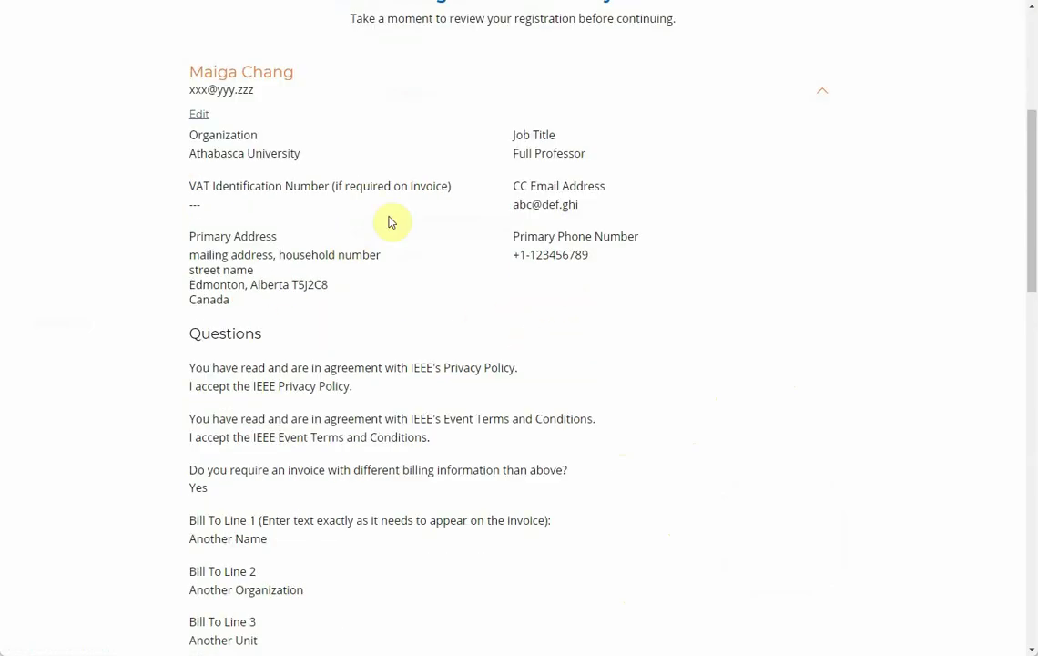
pyautogui.scroll(-4, 373, 355)
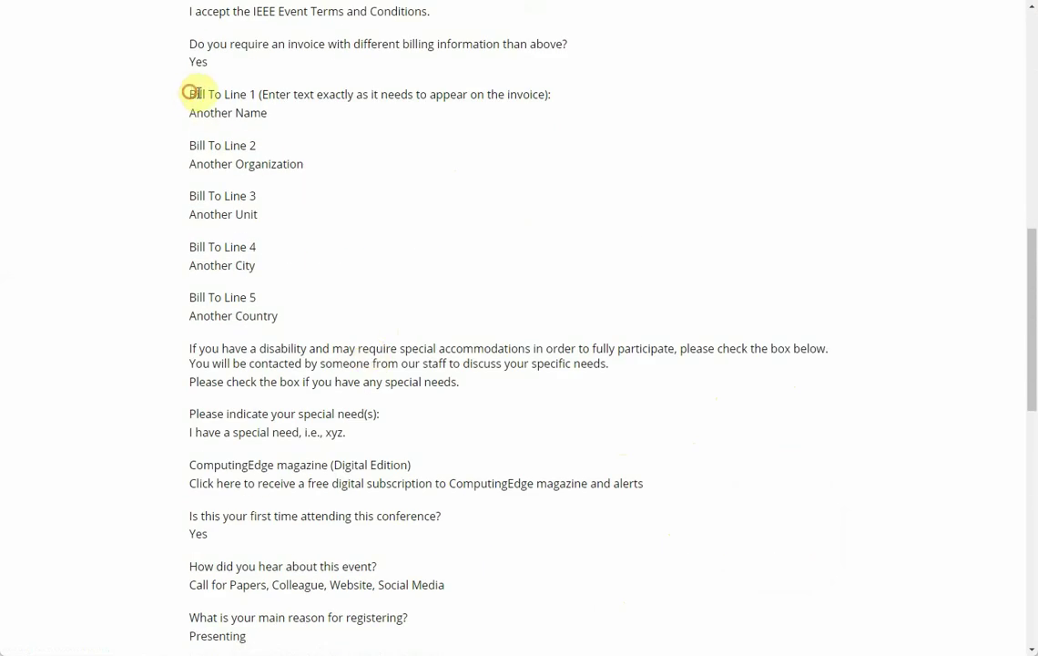
pyautogui.moveTo(189, 93); pyautogui.dragTo(283, 209)
pyautogui.moveTo(208, 44); pyautogui.dragTo(328, 301)
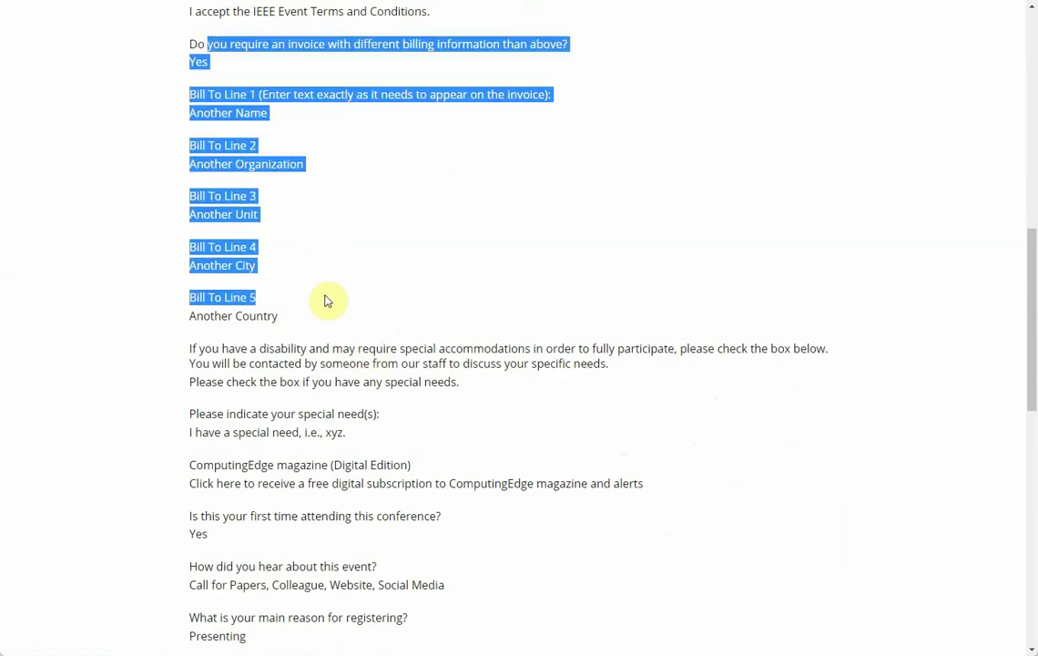
pyautogui.click(435, 284)
# Step: Point out the paper fields and the $645.00 and $180.00 agenda prices
pyautogui.scroll(-5, 434, 283)
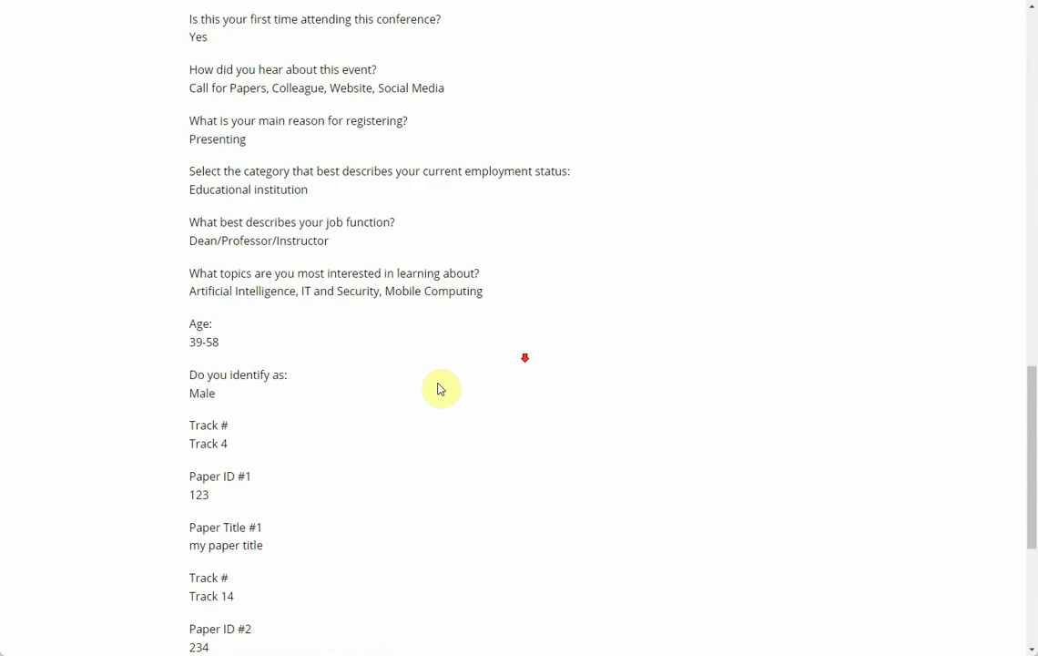
pyautogui.scroll(-3, 341, 392)
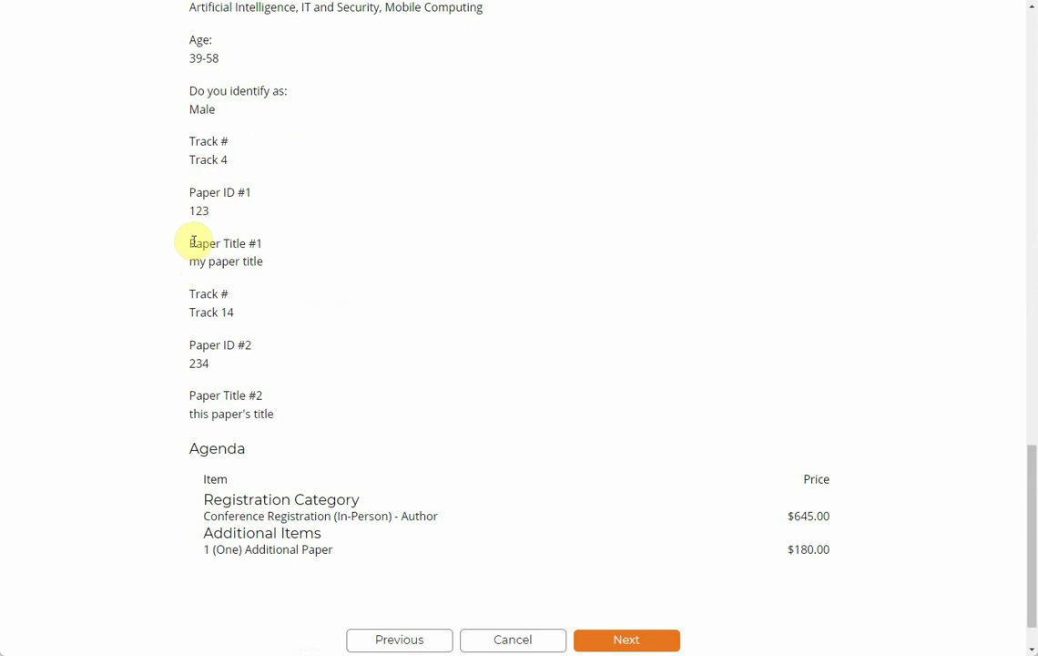
pyautogui.moveTo(192, 242); pyautogui.dragTo(271, 238)
pyautogui.moveTo(190, 350); pyautogui.dragTo(254, 355)
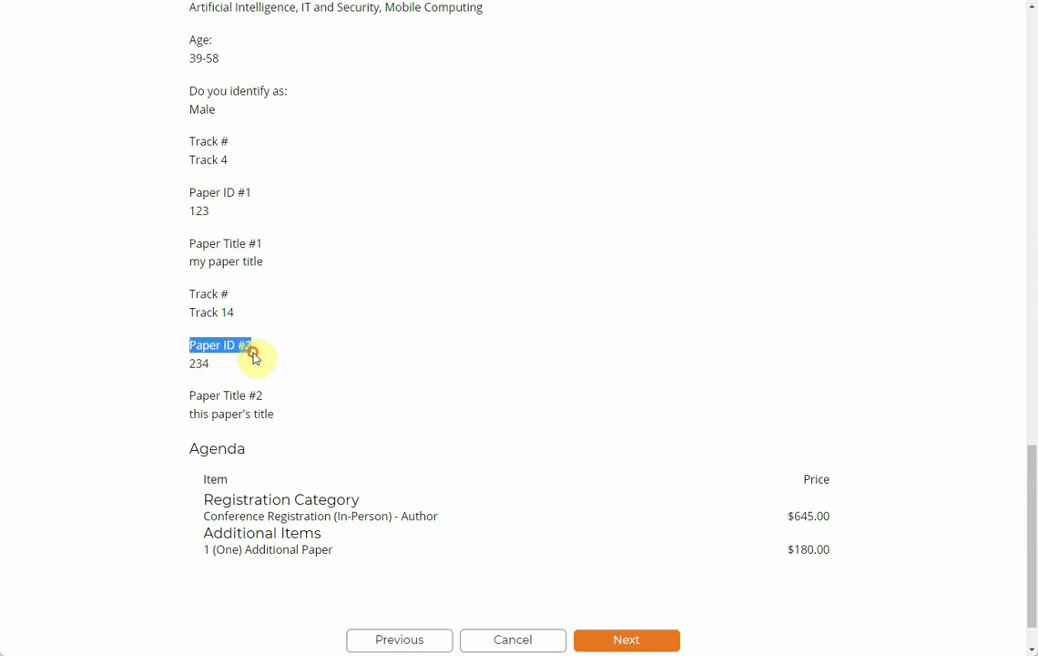
pyautogui.scroll(-1, 447, 390)
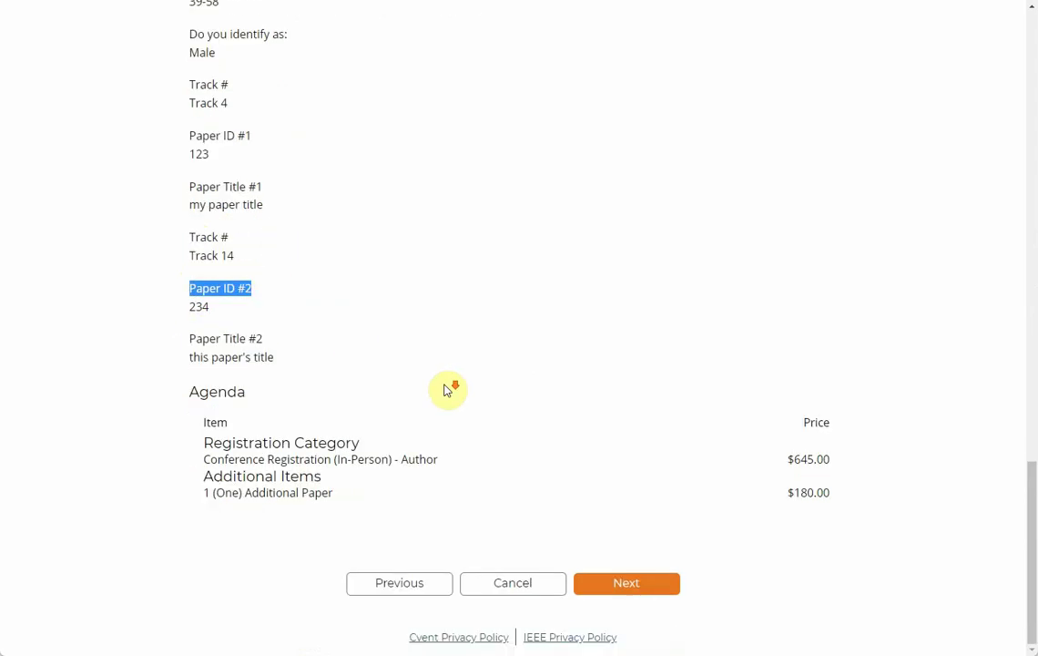
pyautogui.moveTo(788, 460); pyautogui.dragTo(830, 459)
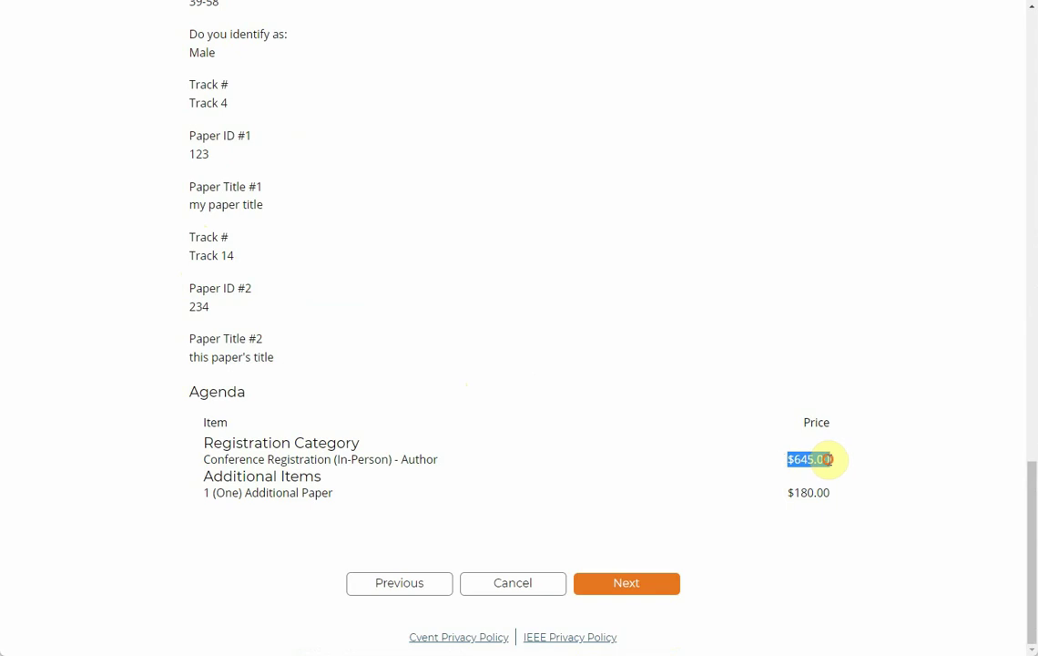
pyautogui.moveTo(787, 493); pyautogui.dragTo(837, 496)
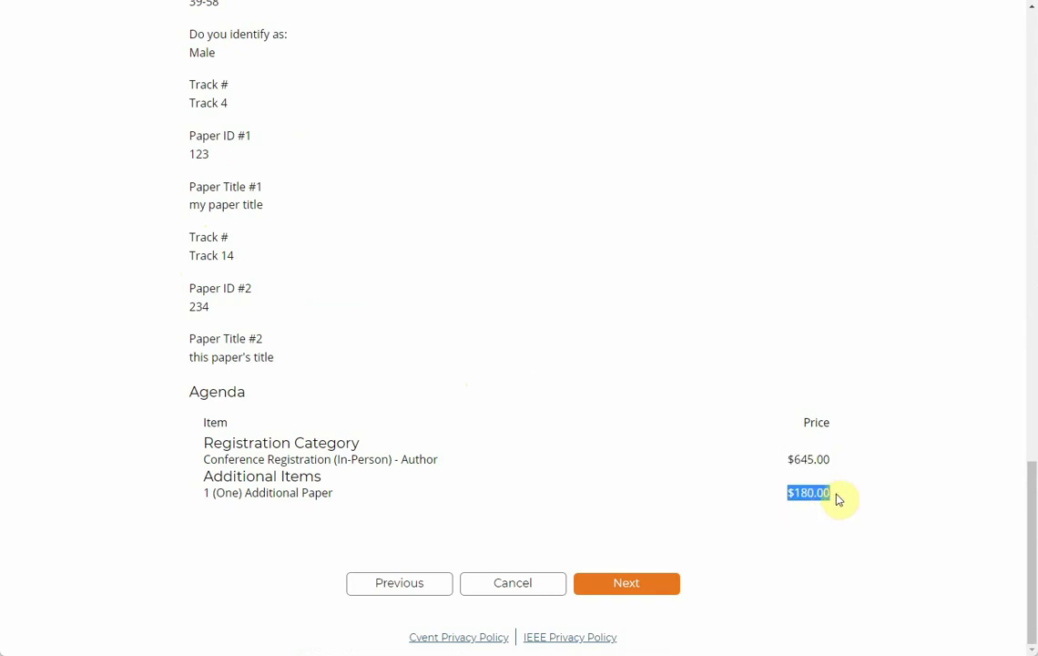
# Step: Advance to the Order Summary, collapse the attendee's items and point out the VAT line
pyautogui.click(637, 589)
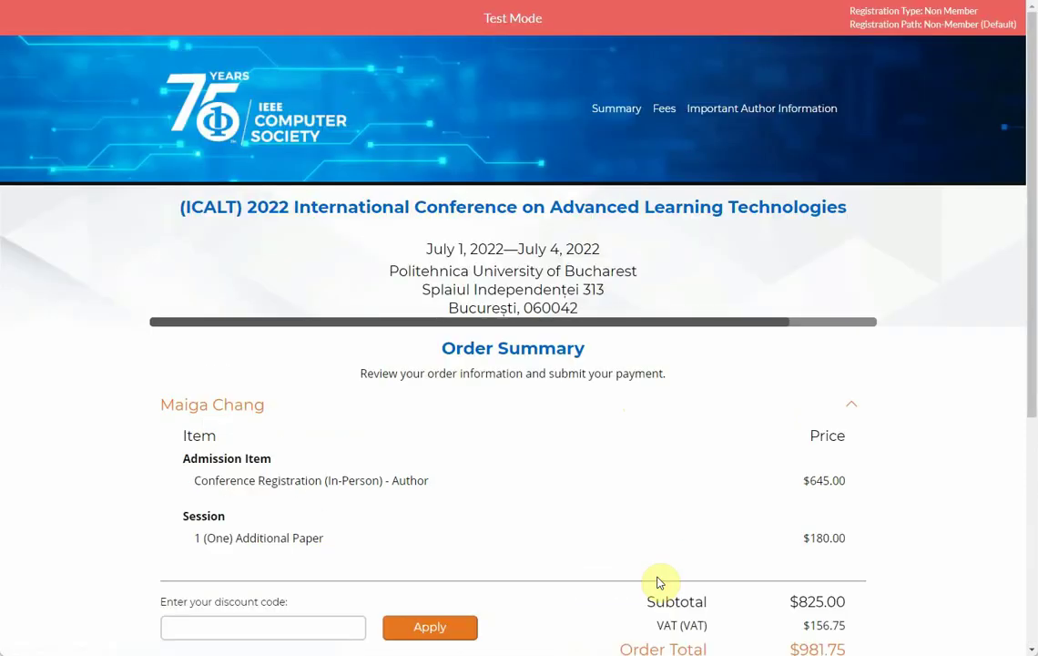
pyautogui.scroll(-1, 621, 459)
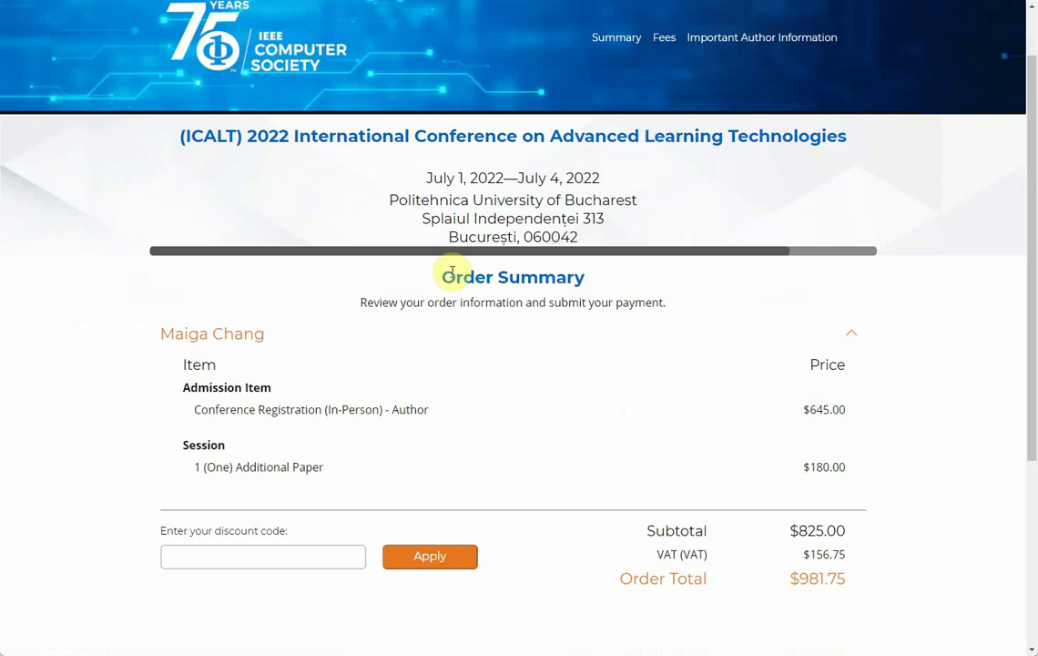
pyautogui.moveTo(401, 264); pyautogui.dragTo(591, 270)
pyautogui.click(603, 342)
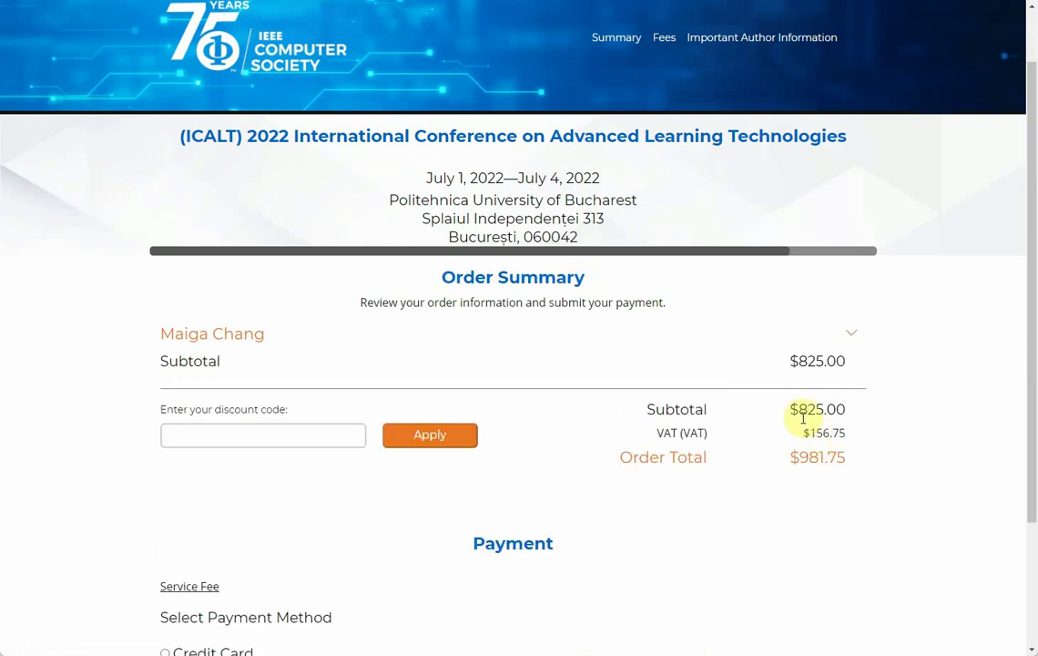
pyautogui.moveTo(652, 434); pyautogui.dragTo(716, 432)
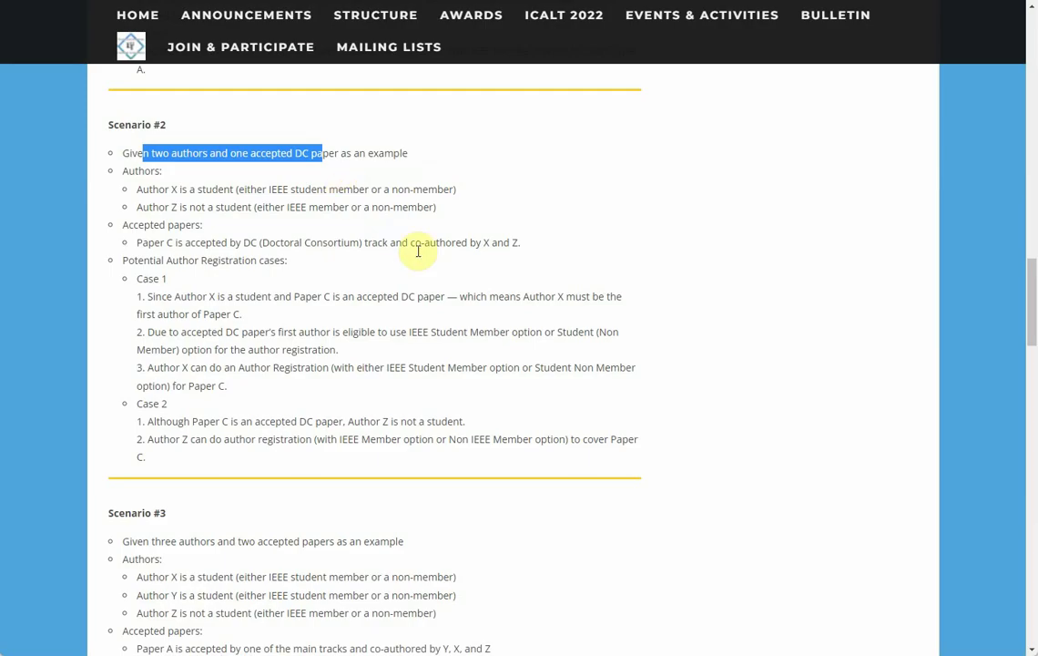
pyautogui.scroll(20, 418, 251)
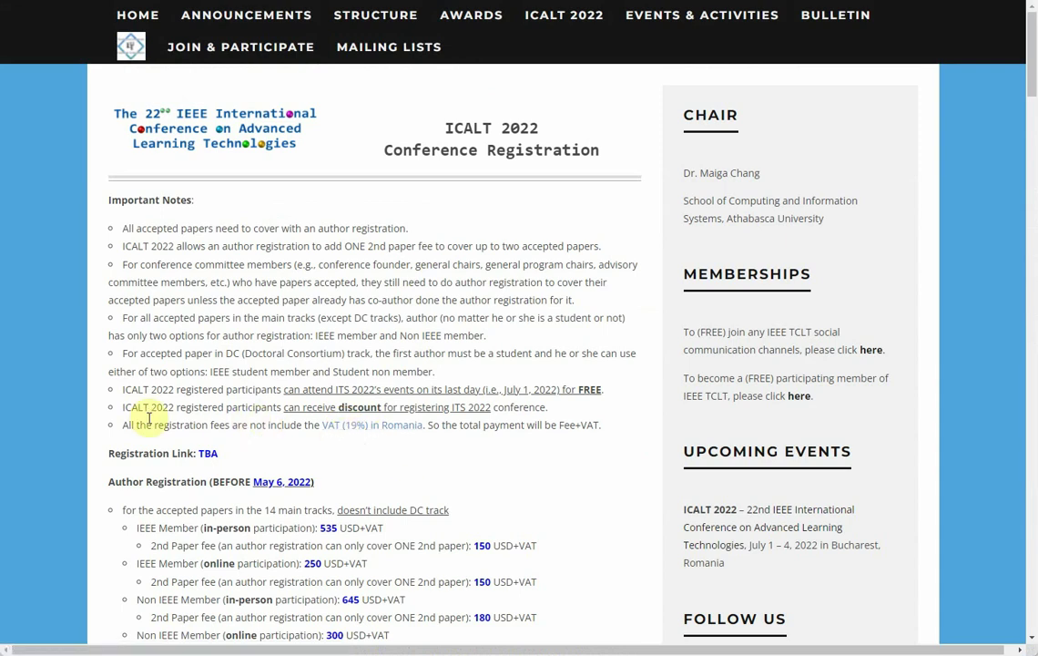
# Step: Highlight the ICALT note that fees exclude VAT and total payment is Fee+VAT
pyautogui.moveTo(123, 423); pyautogui.dragTo(443, 428)
pyautogui.click(453, 426)
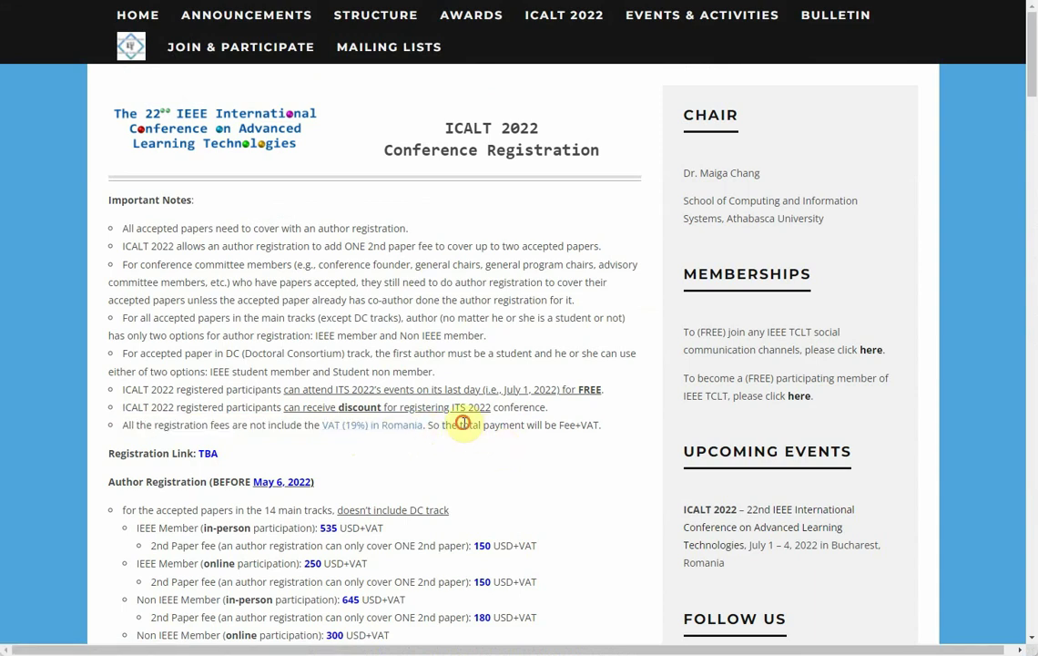
pyautogui.moveTo(464, 424); pyautogui.dragTo(611, 435)
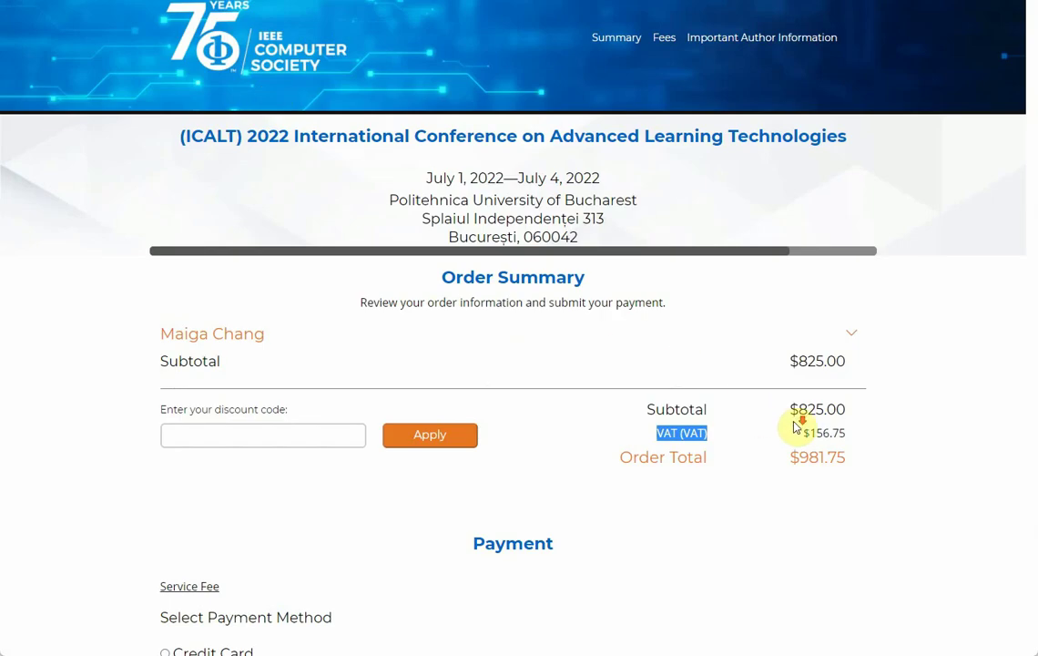
# Step: Select Credit Card as the payment method and look over the card and billing fields
pyautogui.scroll(-2, 674, 374)
pyautogui.scroll(-1, 354, 408)
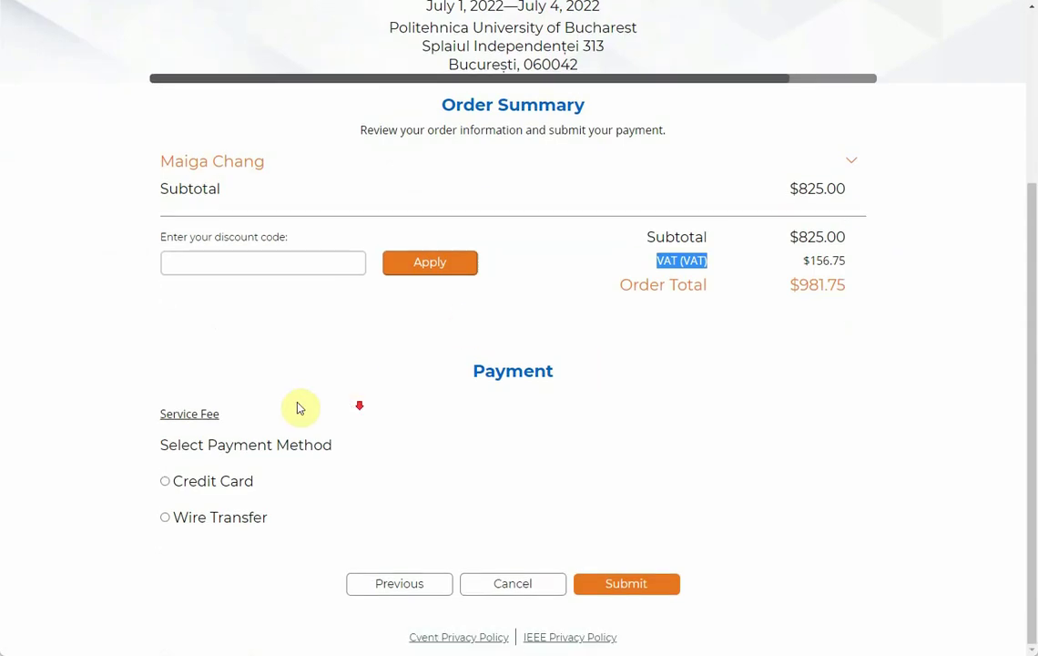
pyautogui.click(165, 481)
pyautogui.scroll(-2, 556, 441)
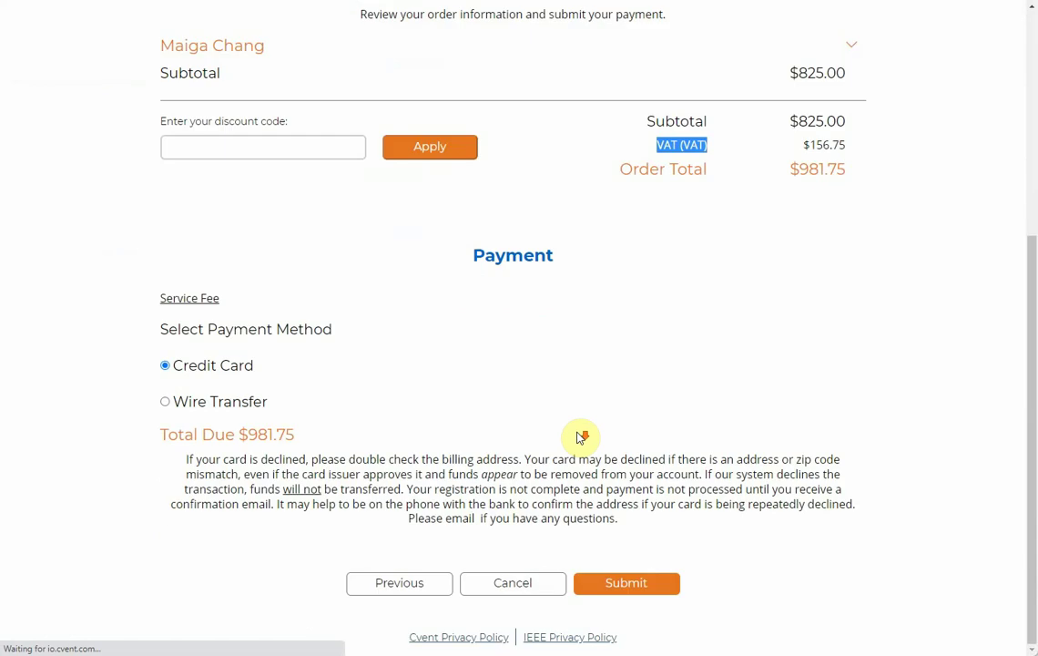
pyautogui.scroll(-4, 459, 419)
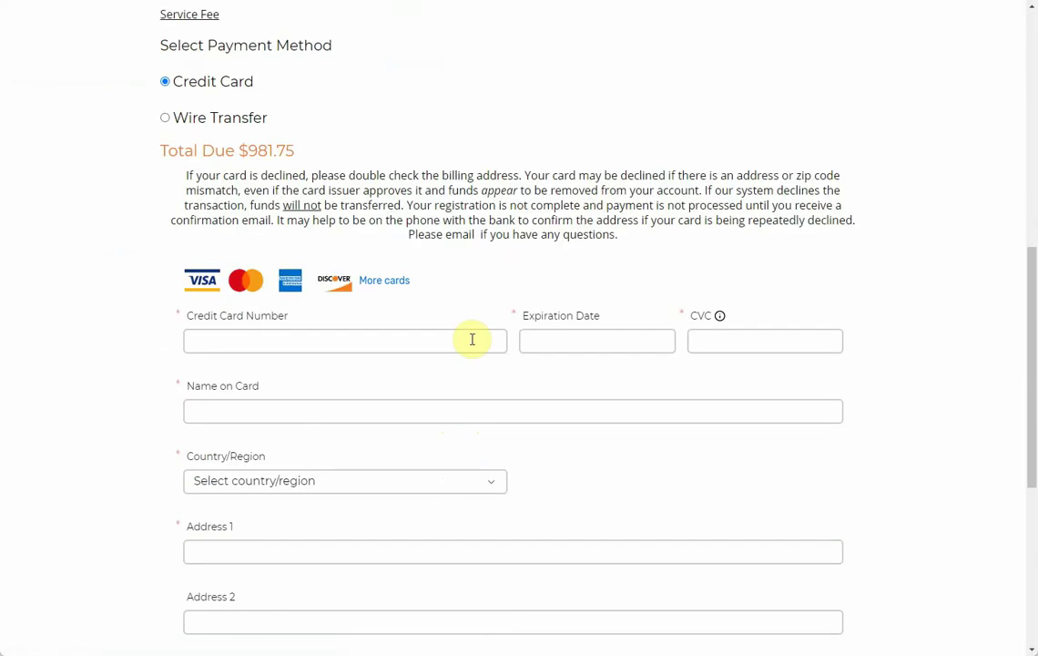
pyautogui.scroll(-6, 537, 510)
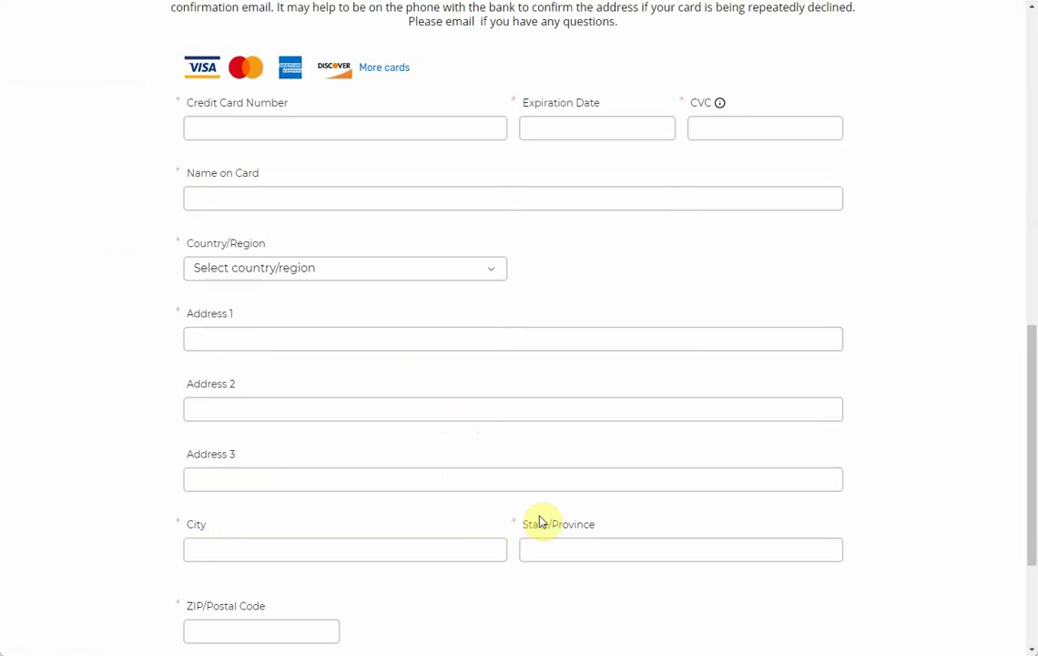
pyautogui.scroll(4, 610, 575)
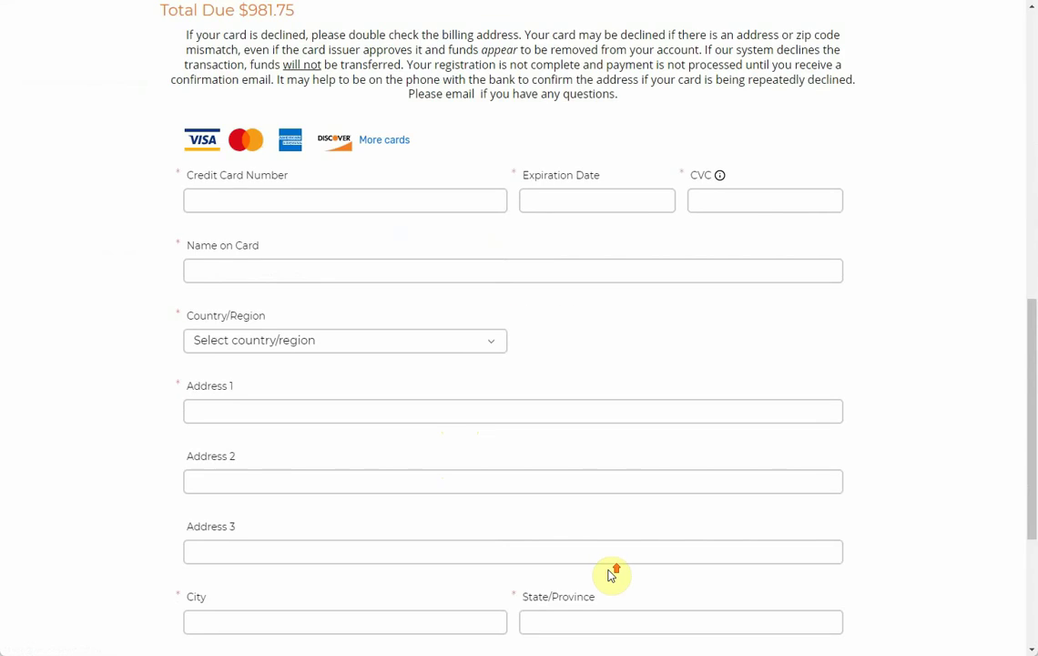
pyautogui.scroll(2, 658, 454)
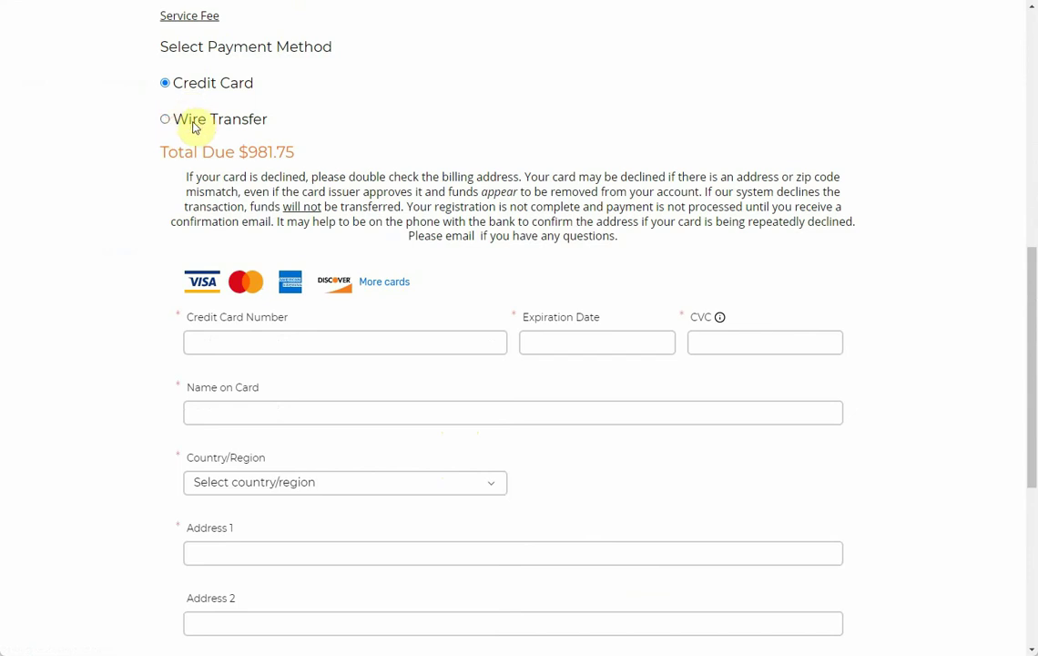
# Step: Select Wire Transfer and point out the $20.00 fee, bank-fee note and $1,001.75 total due
pyautogui.click(165, 122)
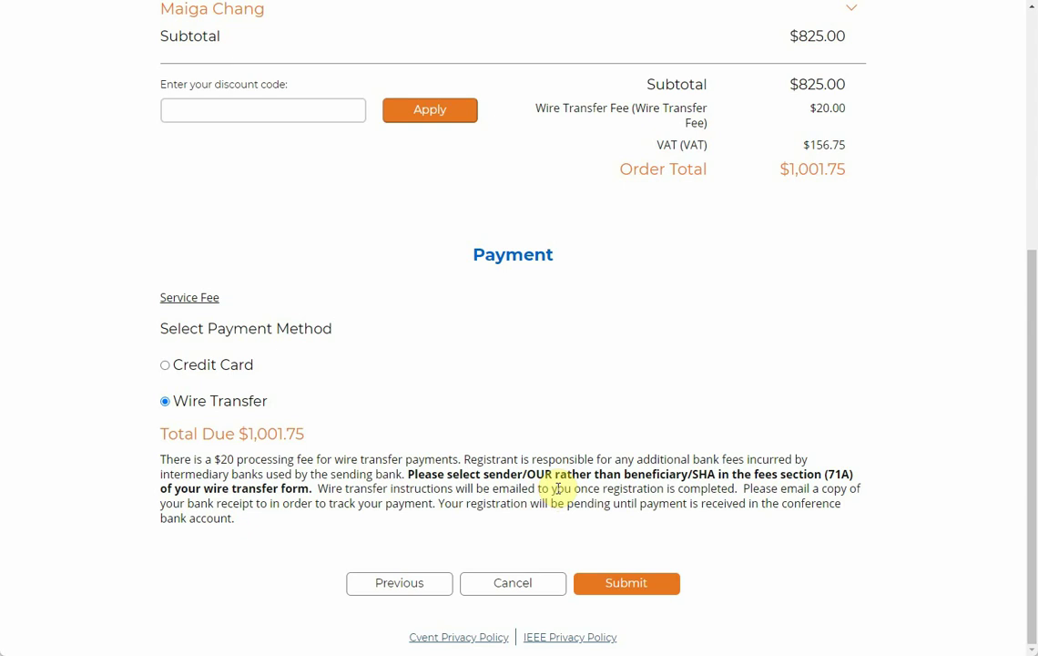
pyautogui.moveTo(179, 459); pyautogui.dragTo(451, 460)
pyautogui.moveTo(487, 459); pyautogui.dragTo(749, 460)
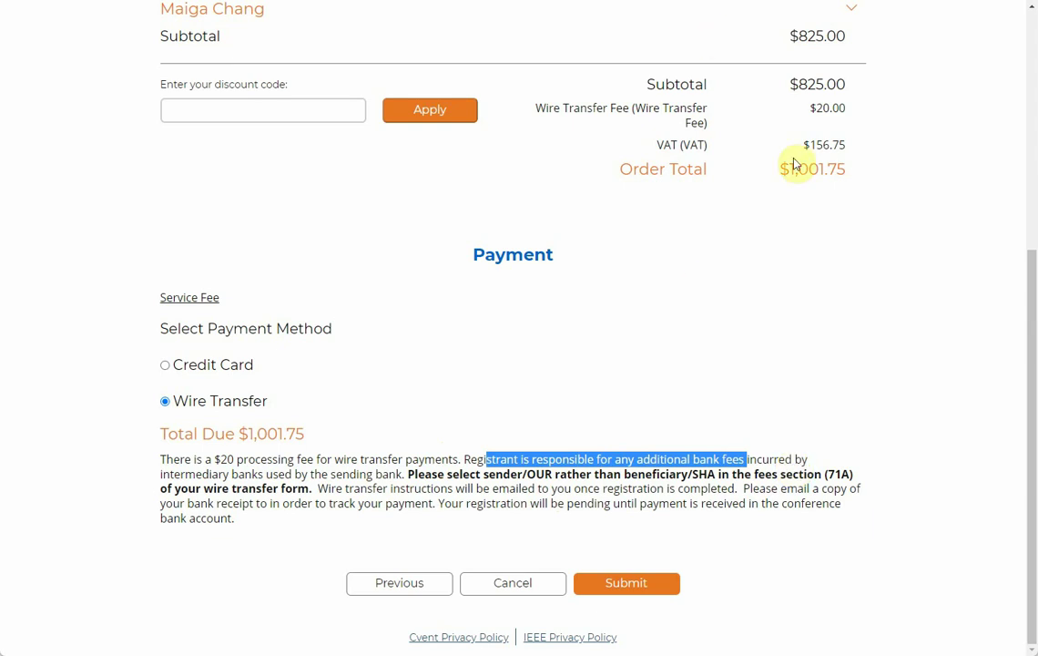
pyautogui.moveTo(790, 169); pyautogui.dragTo(846, 164)
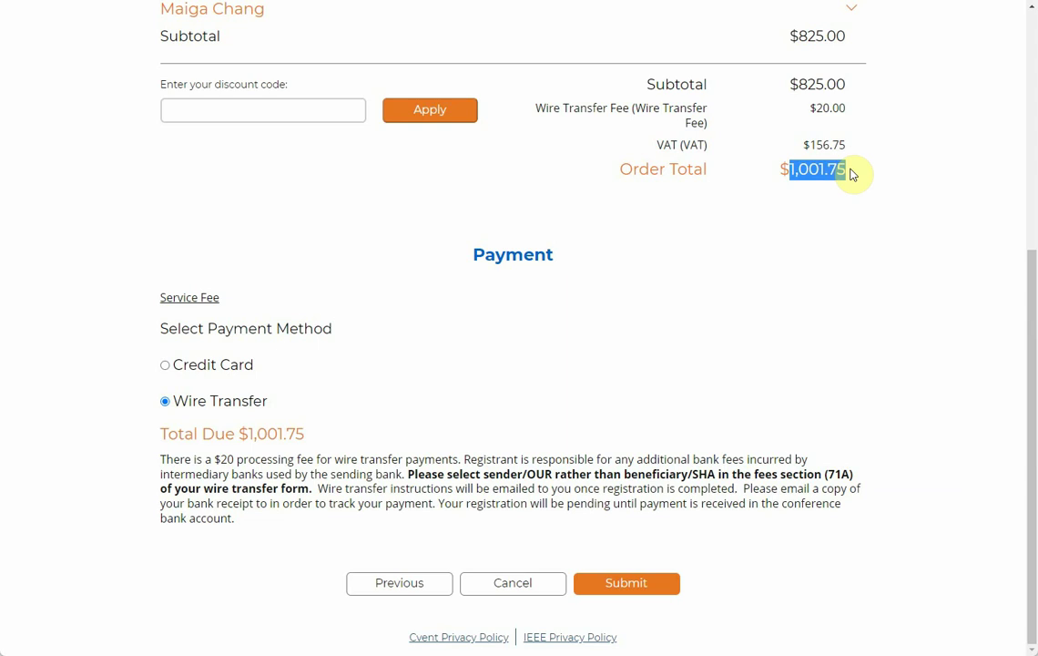
pyautogui.moveTo(657, 460); pyautogui.dragTo(746, 460)
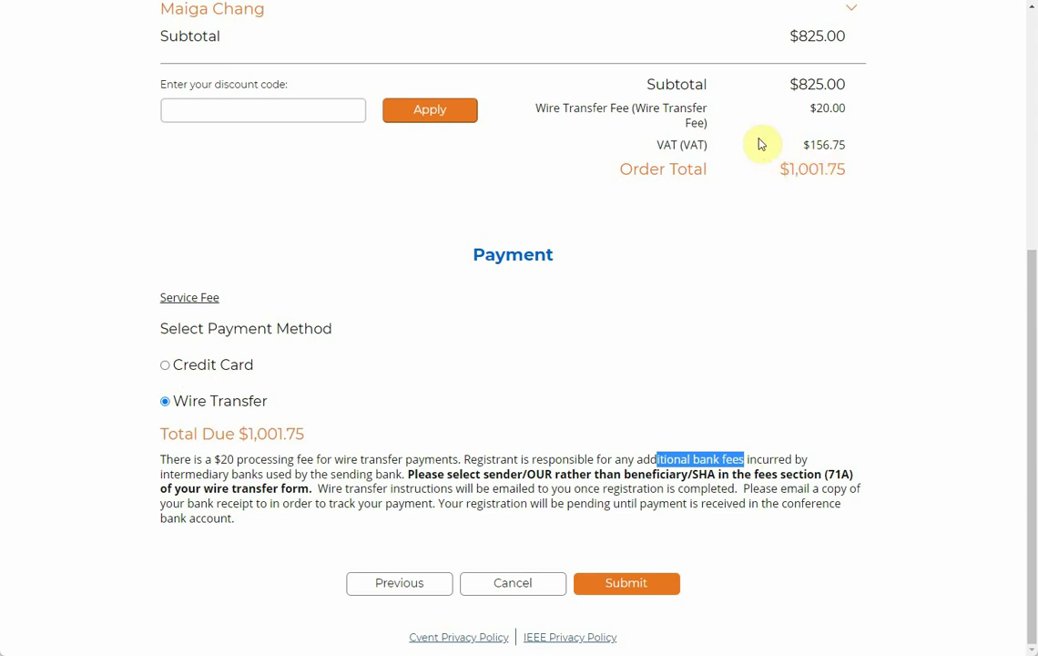
pyautogui.moveTo(563, 109); pyautogui.dragTo(839, 109)
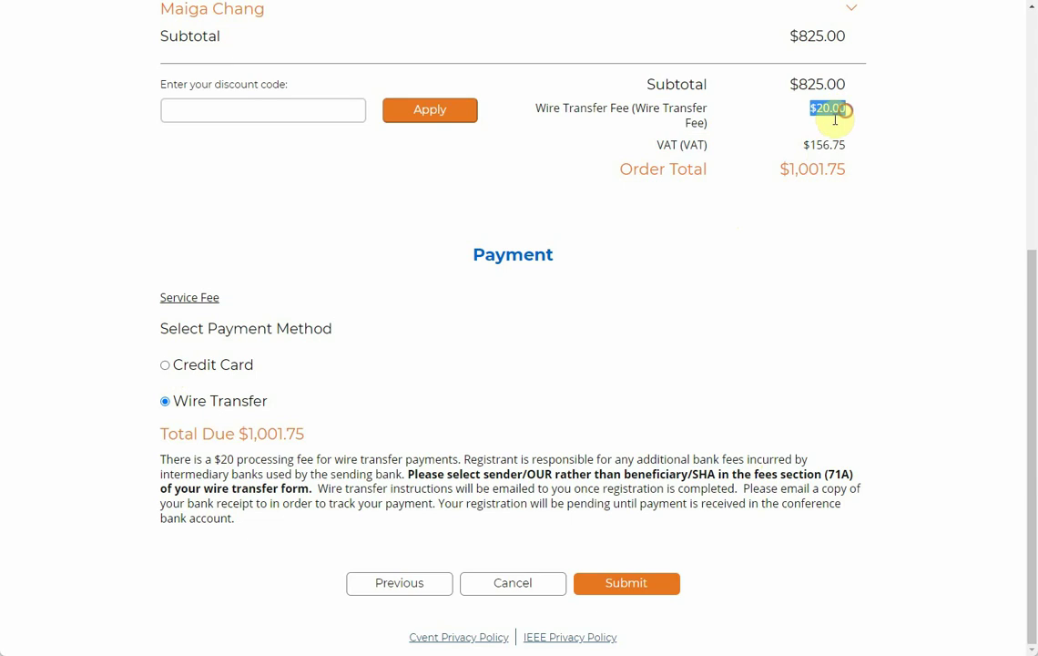
pyautogui.moveTo(788, 170); pyautogui.dragTo(838, 197)
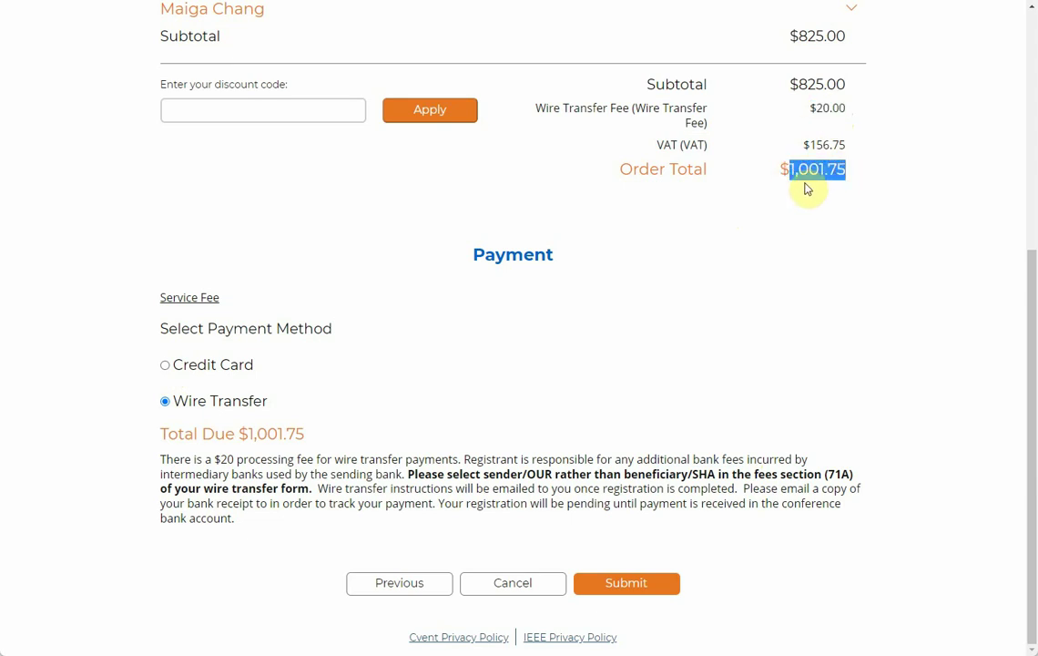
pyautogui.moveTo(246, 434); pyautogui.dragTo(301, 431)
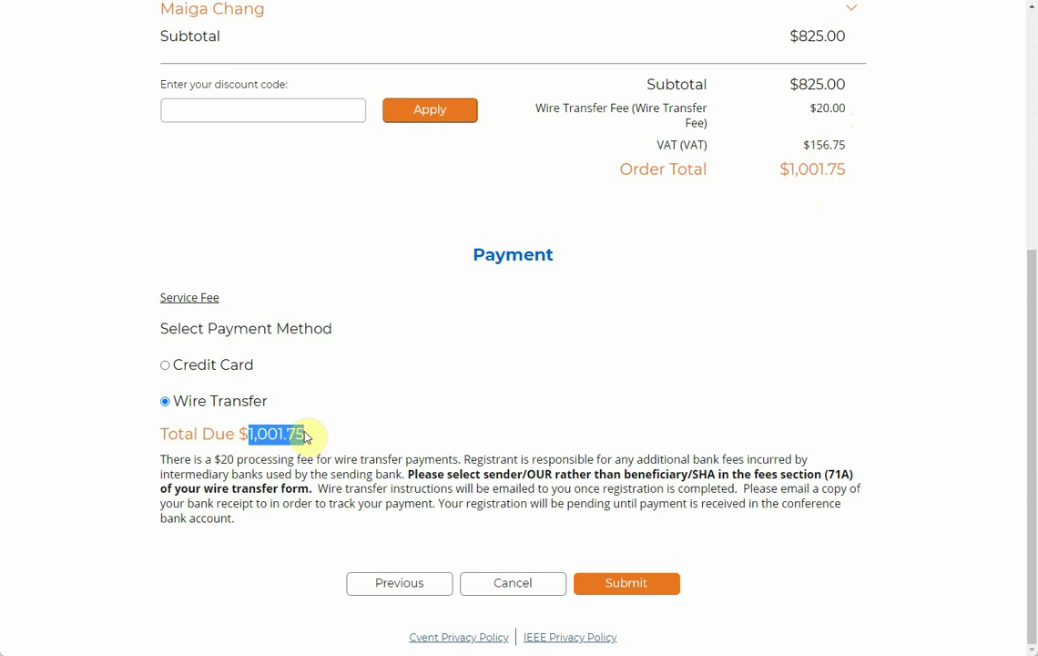
pyautogui.click(165, 366)
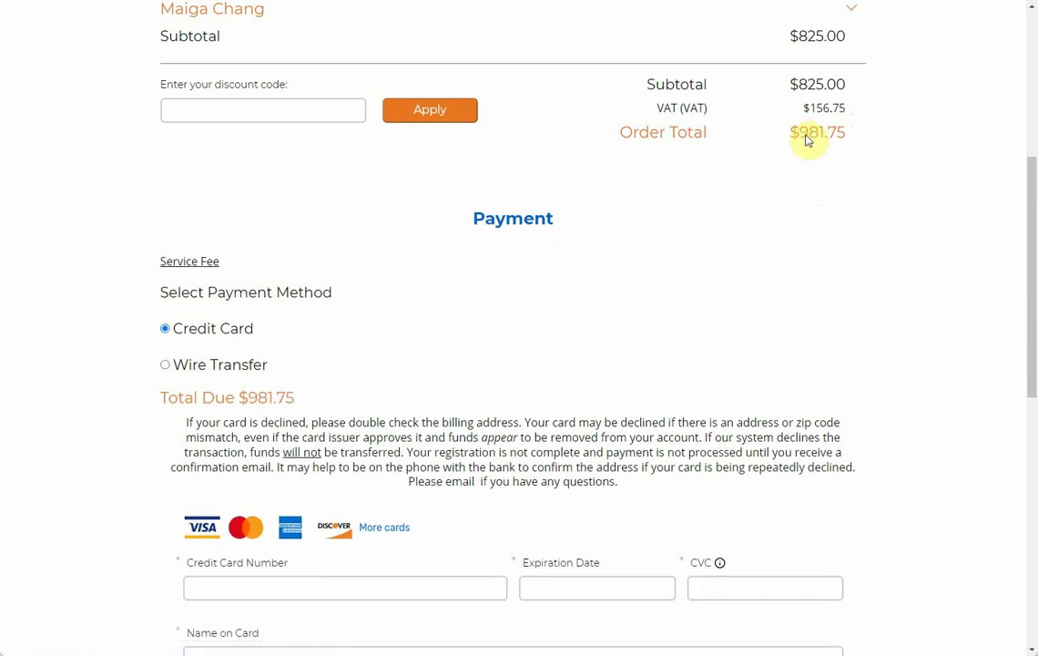
pyautogui.doubleClick(846, 132)
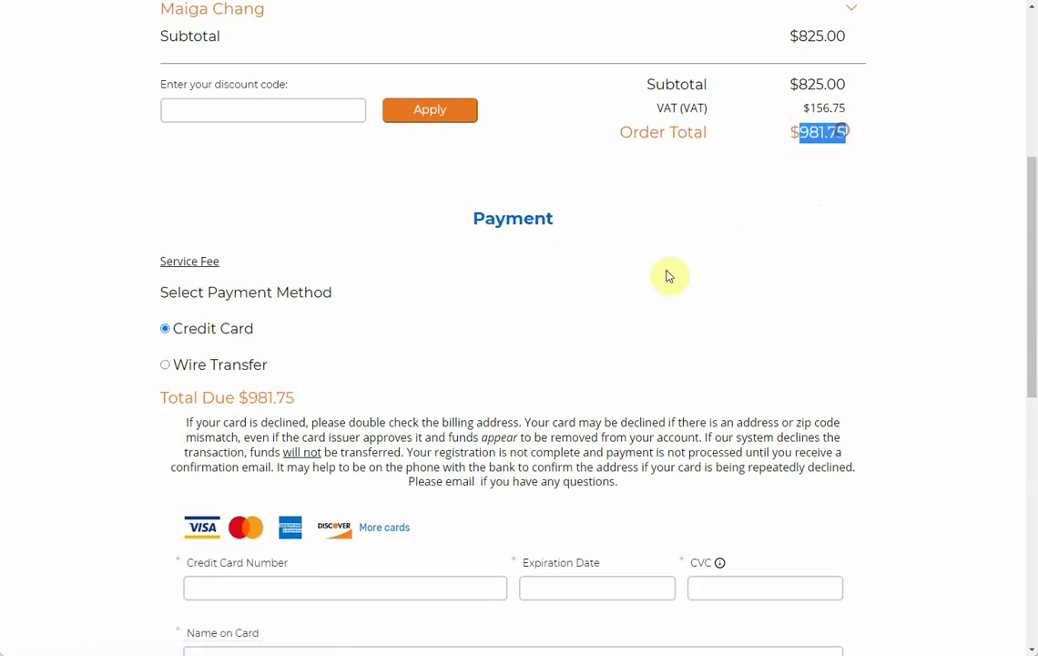
pyautogui.click(166, 366)
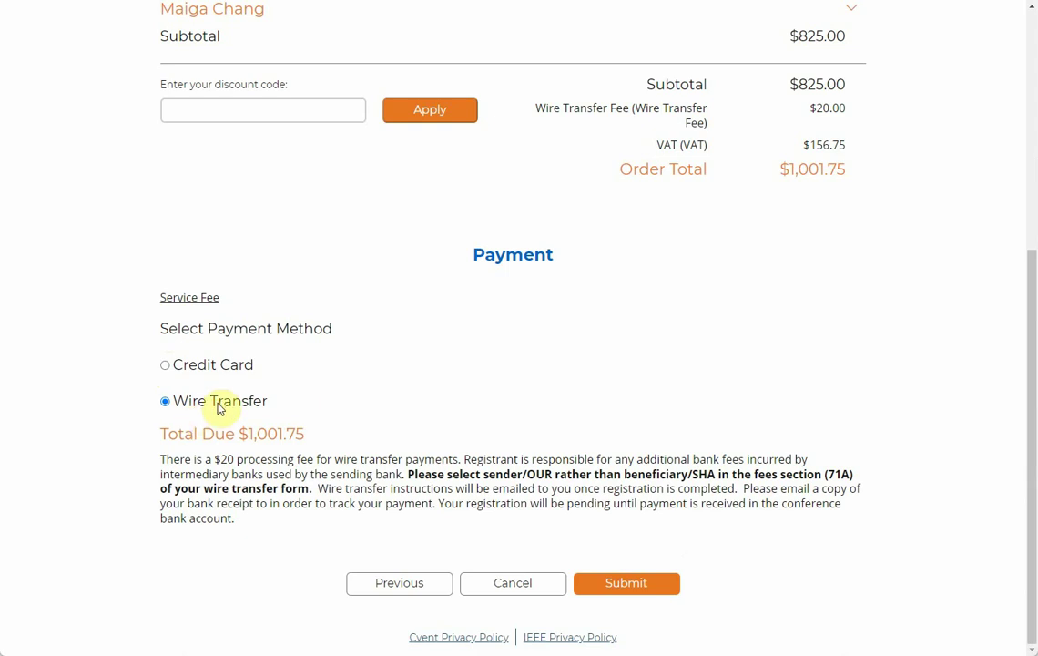
# Step: Submit the wire transfer registration and point out the INVOICE/RECEIPT download link
pyautogui.click(638, 590)
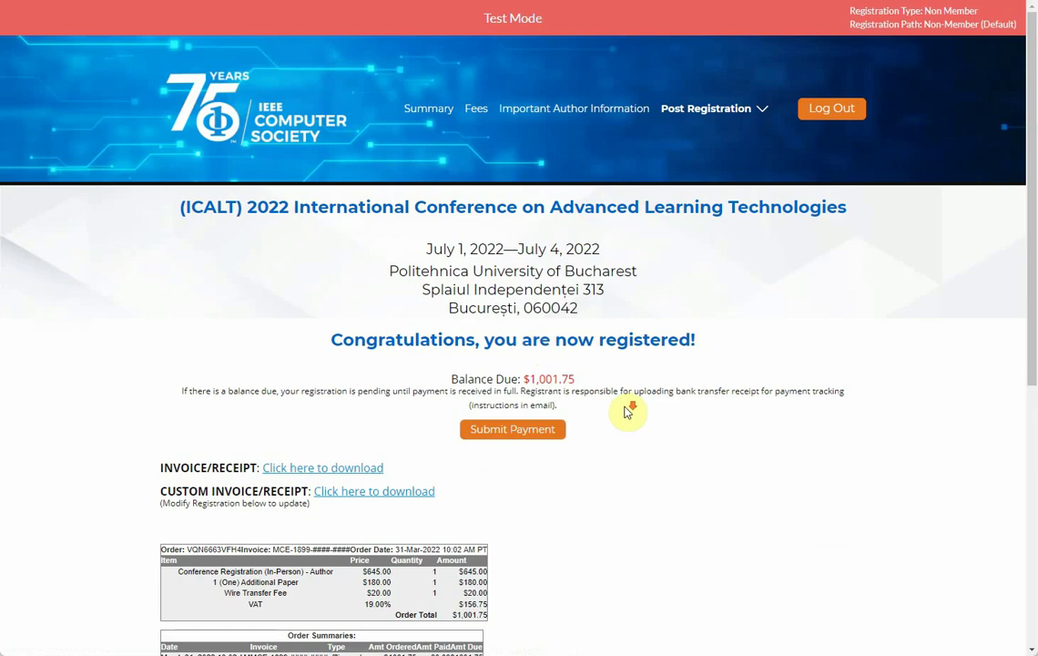
pyautogui.scroll(-4, 619, 415)
pyautogui.scroll(2, 530, 165)
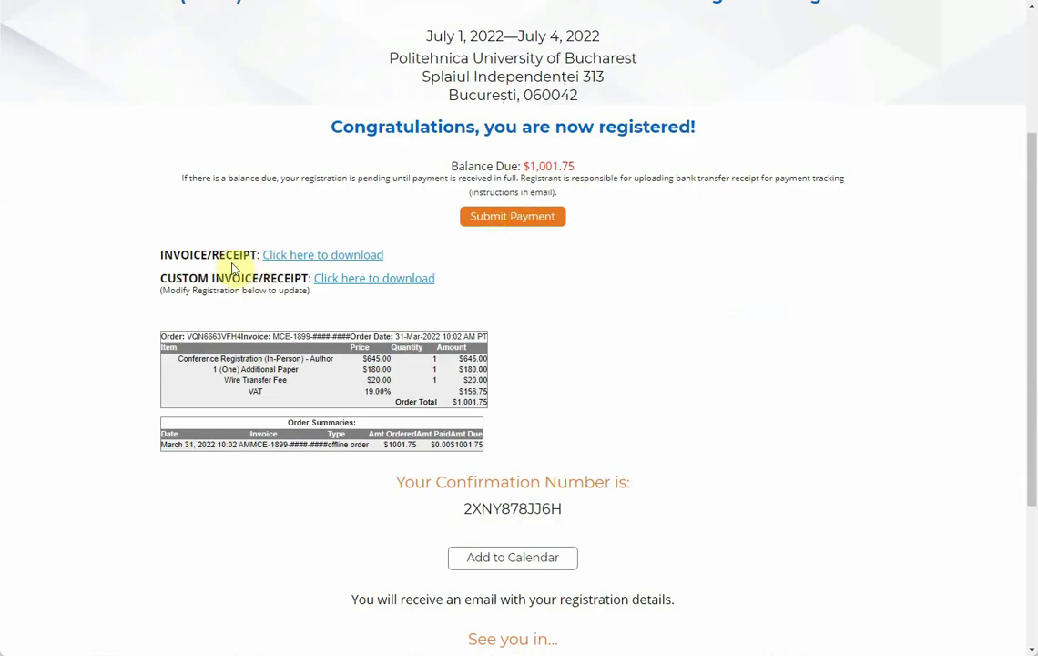
pyautogui.doubleClick(183, 256)
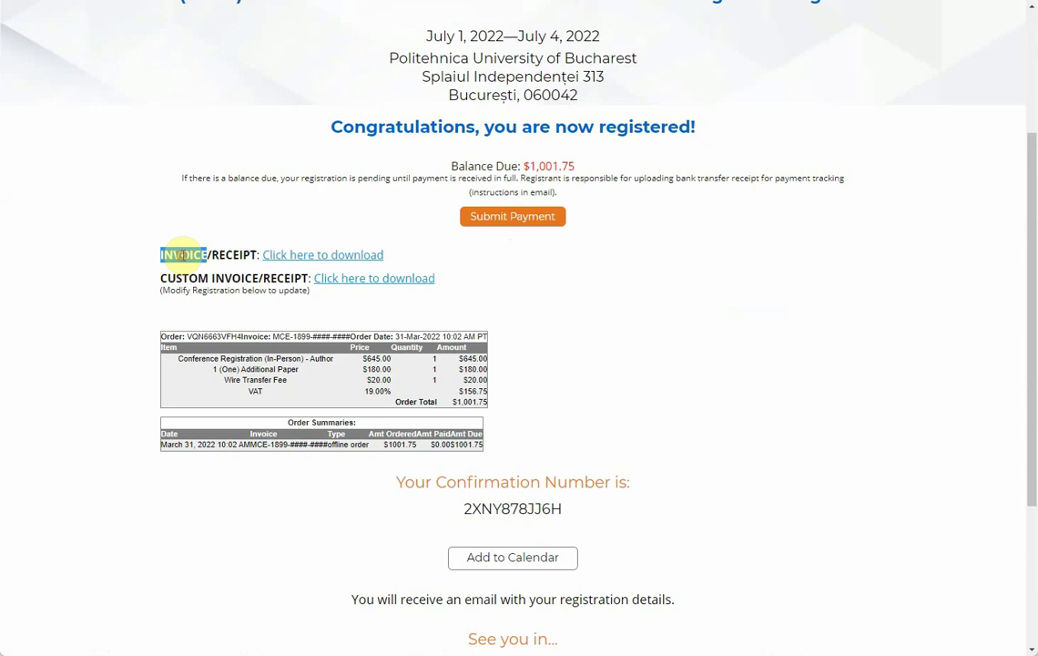
pyautogui.doubleClick(231, 255)
pyautogui.doubleClick(183, 256)
pyautogui.doubleClick(233, 254)
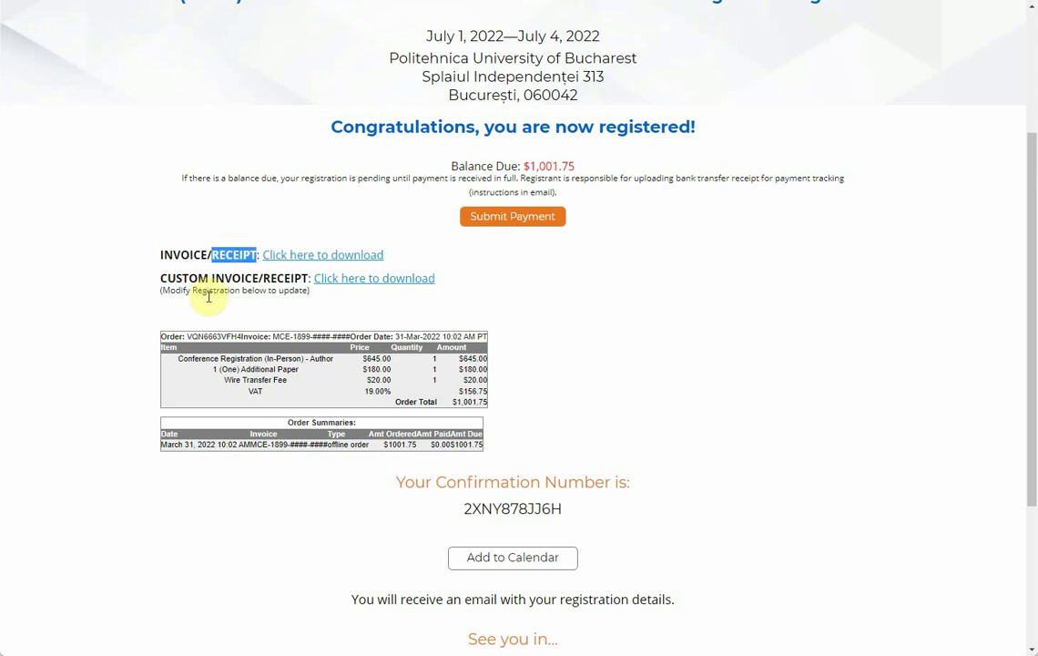
# Step: Point out the CUSTOM INVOICE download line and the confirmation number on the confirmation page
pyautogui.moveTo(244, 278); pyautogui.dragTo(153, 282)
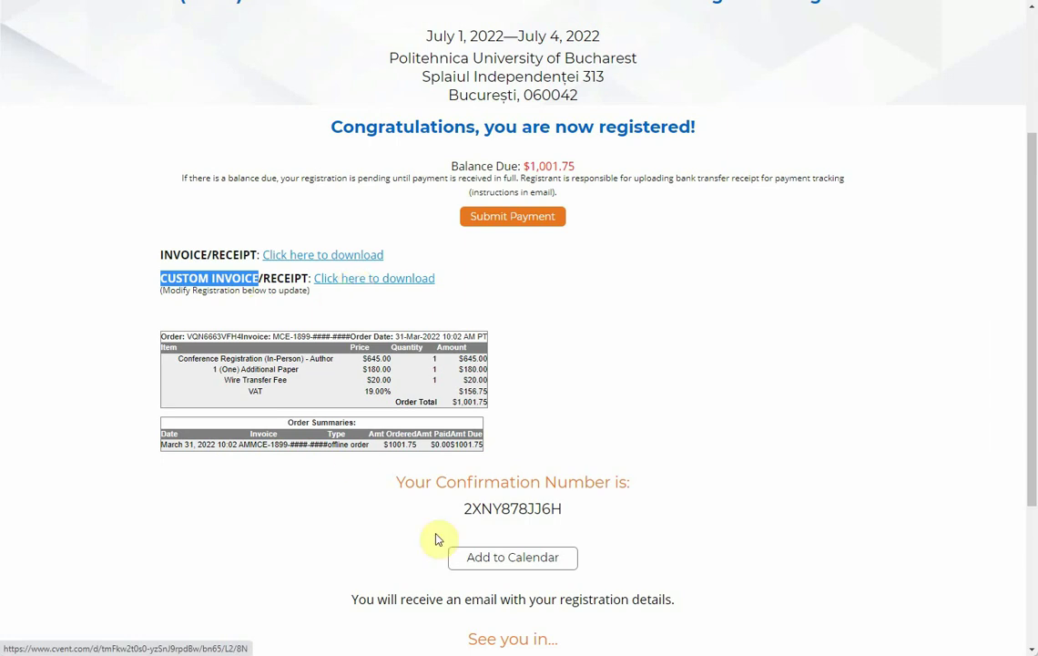
pyautogui.doubleClick(519, 508)
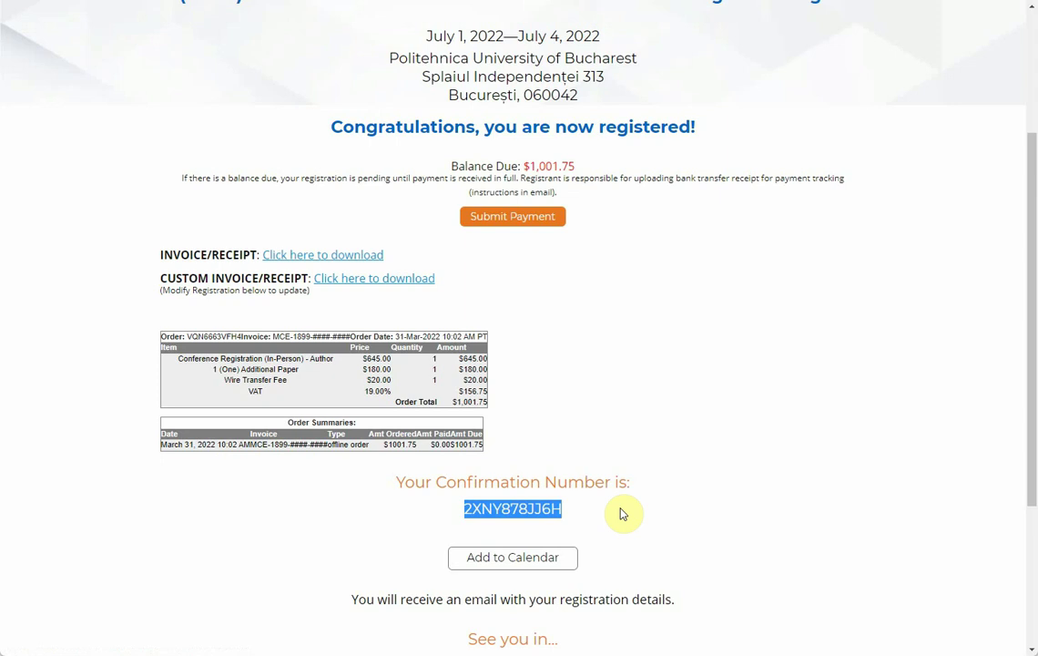
pyautogui.scroll(-1, 651, 493)
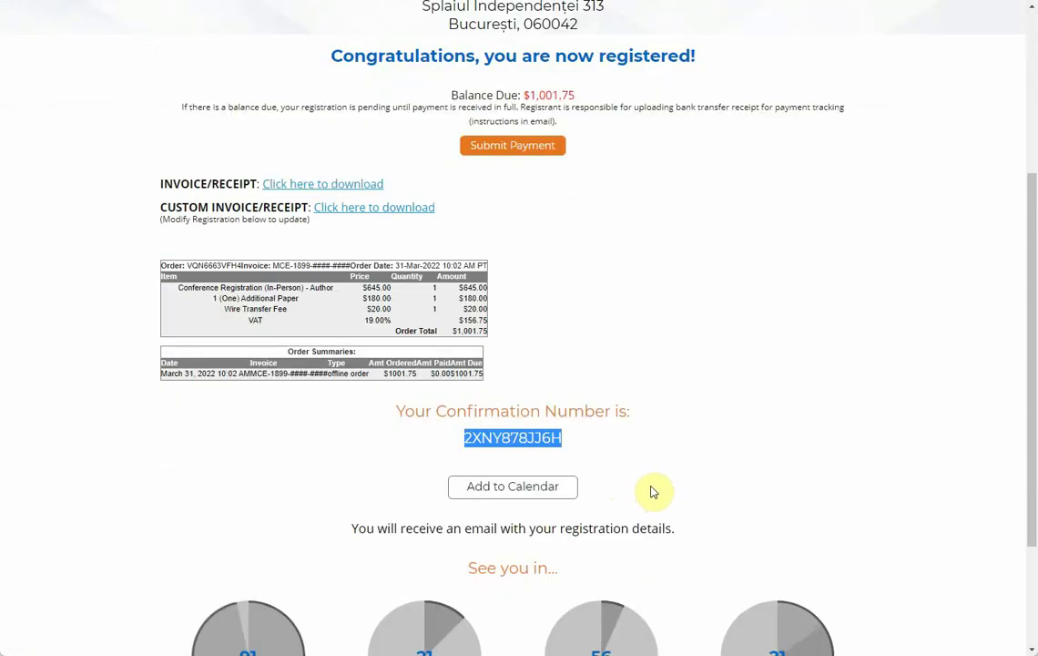
pyautogui.scroll(-2, 708, 474)
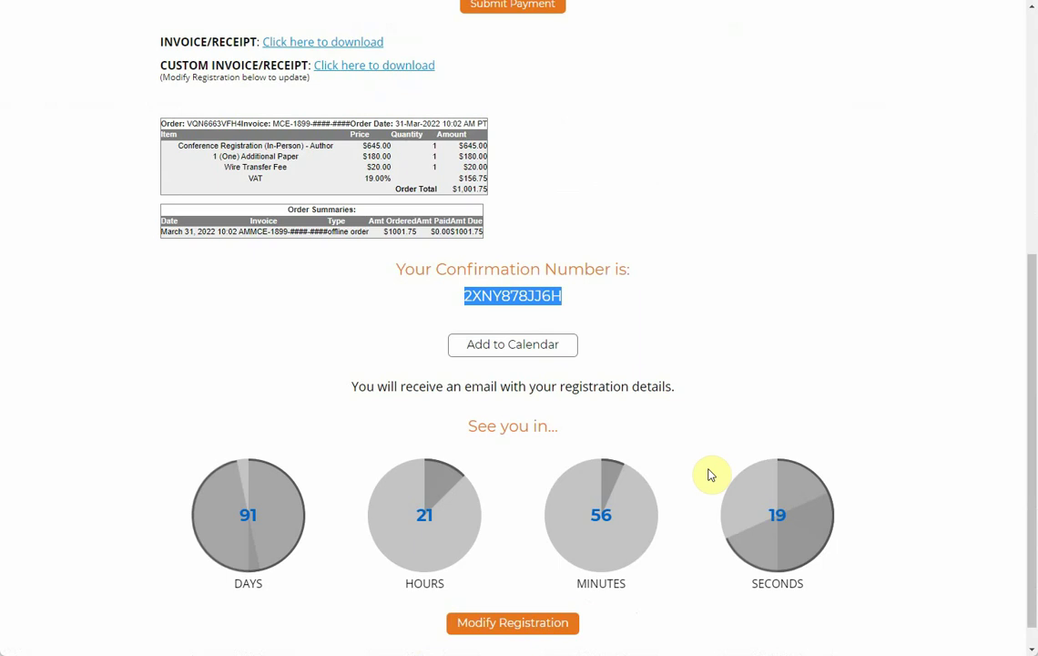
pyautogui.scroll(3, 710, 473)
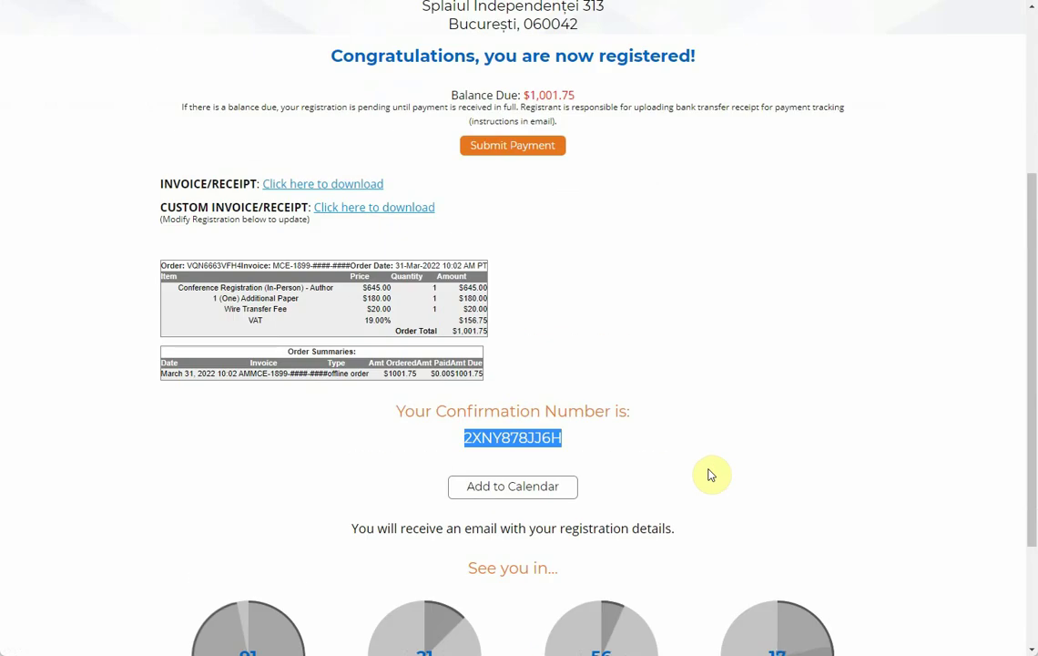
pyautogui.scroll(1, 712, 473)
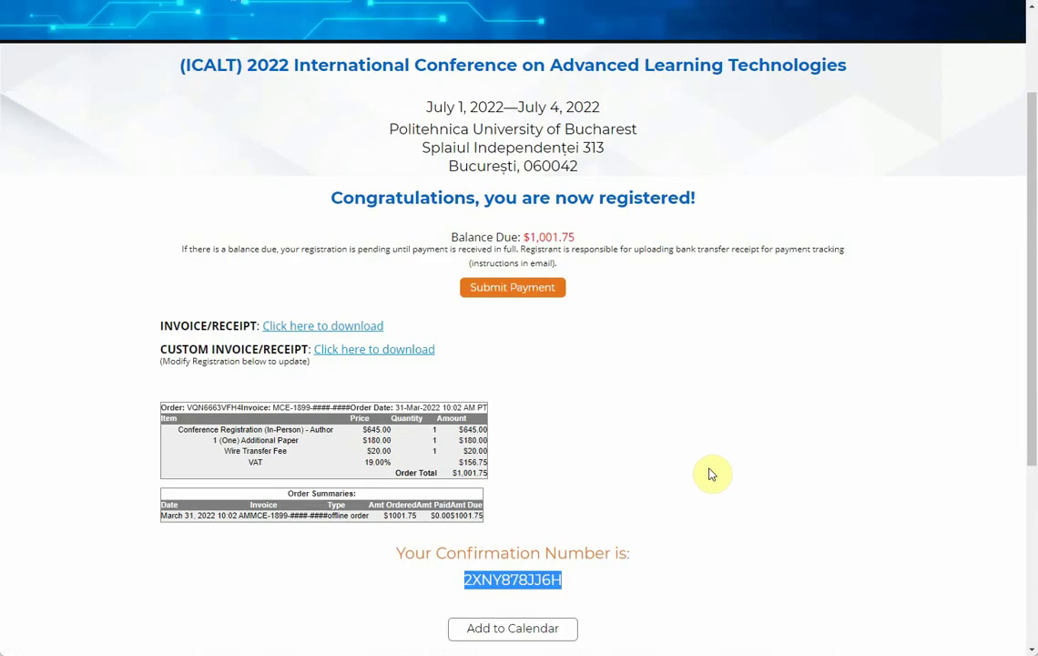